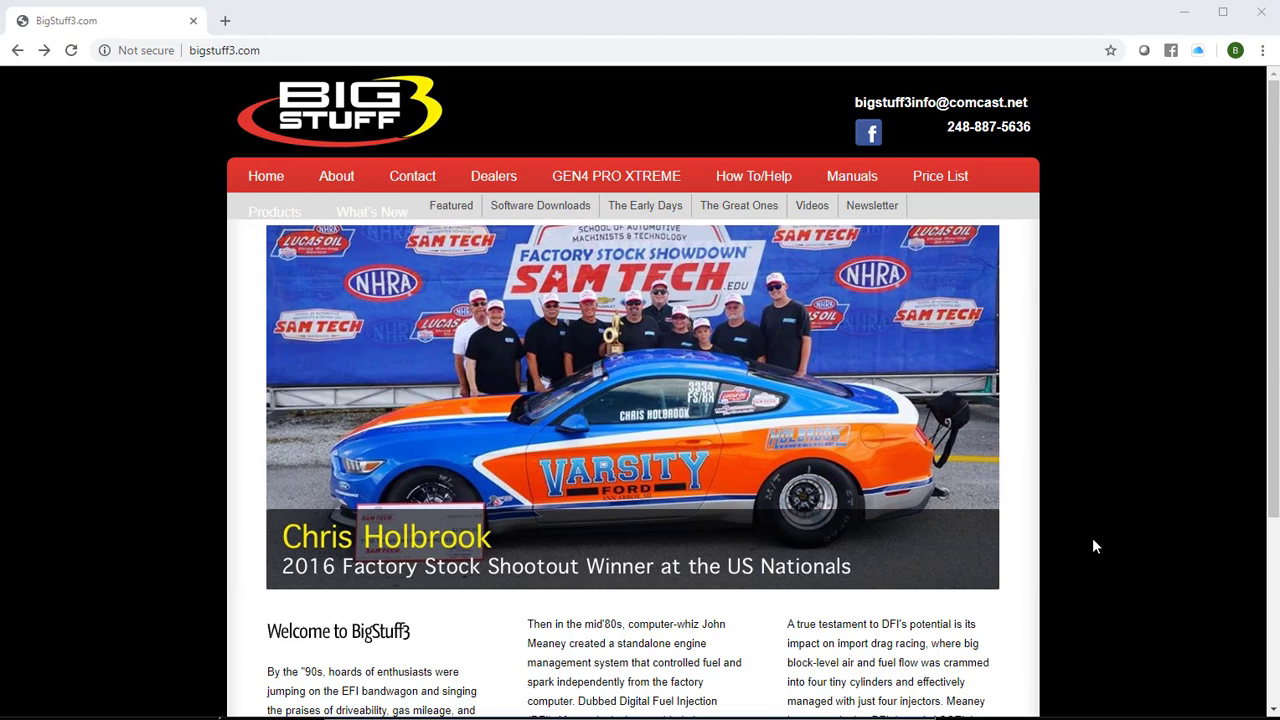
# Follow the site's software downloads page to bigcommpro.com/downloads and review the BigComm Gen 4 Beta download listings
pyautogui.click(524, 212)
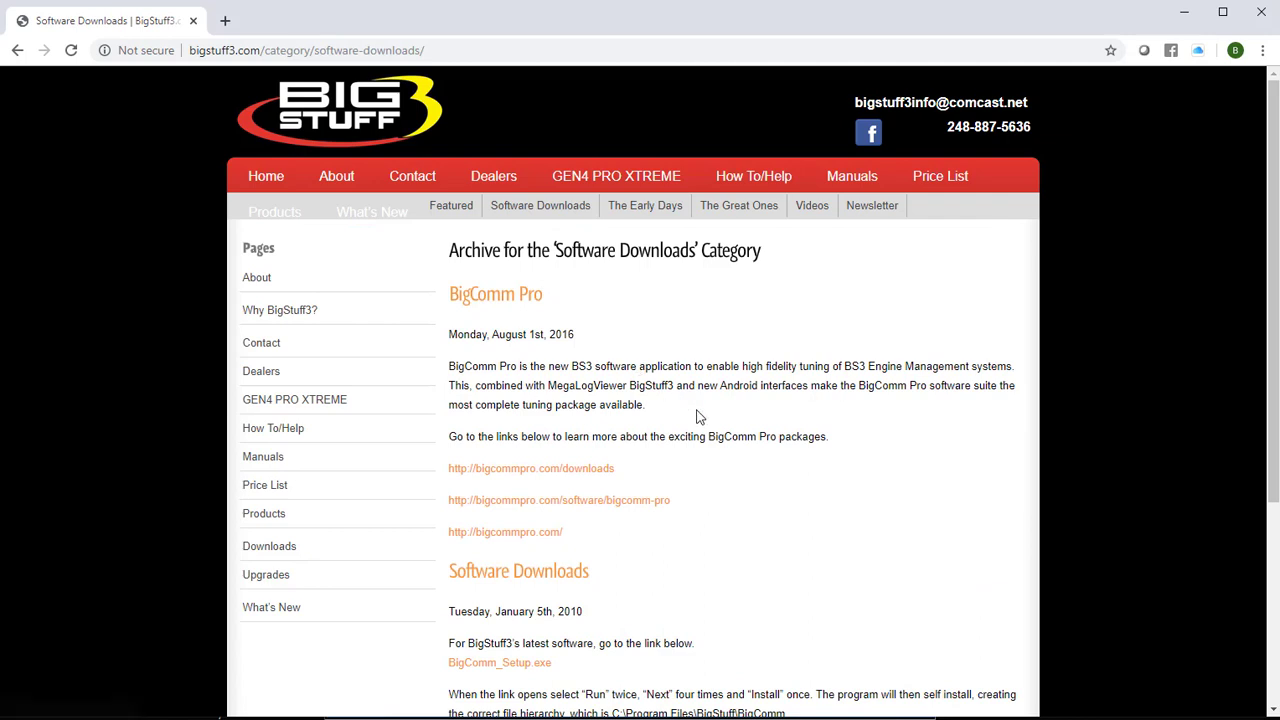
pyautogui.click(549, 481)
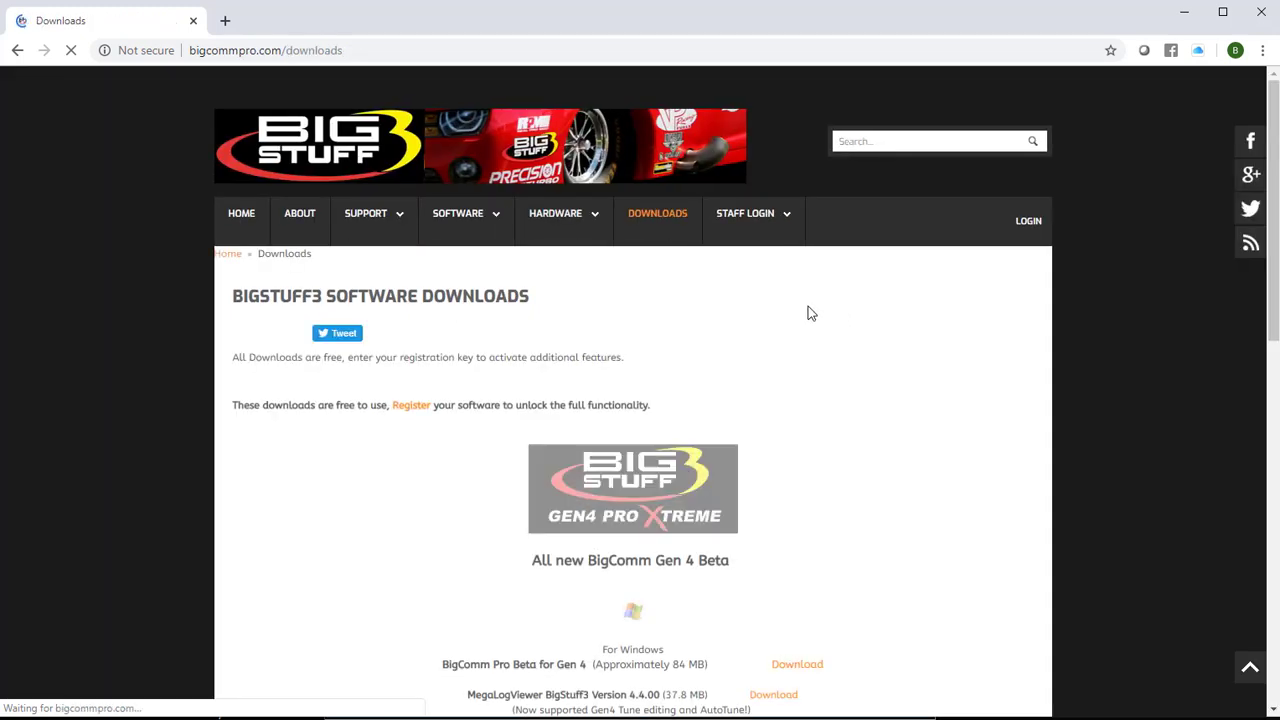
pyautogui.scroll(-1, 785, 447)
pyautogui.scroll(-1, 785, 447)
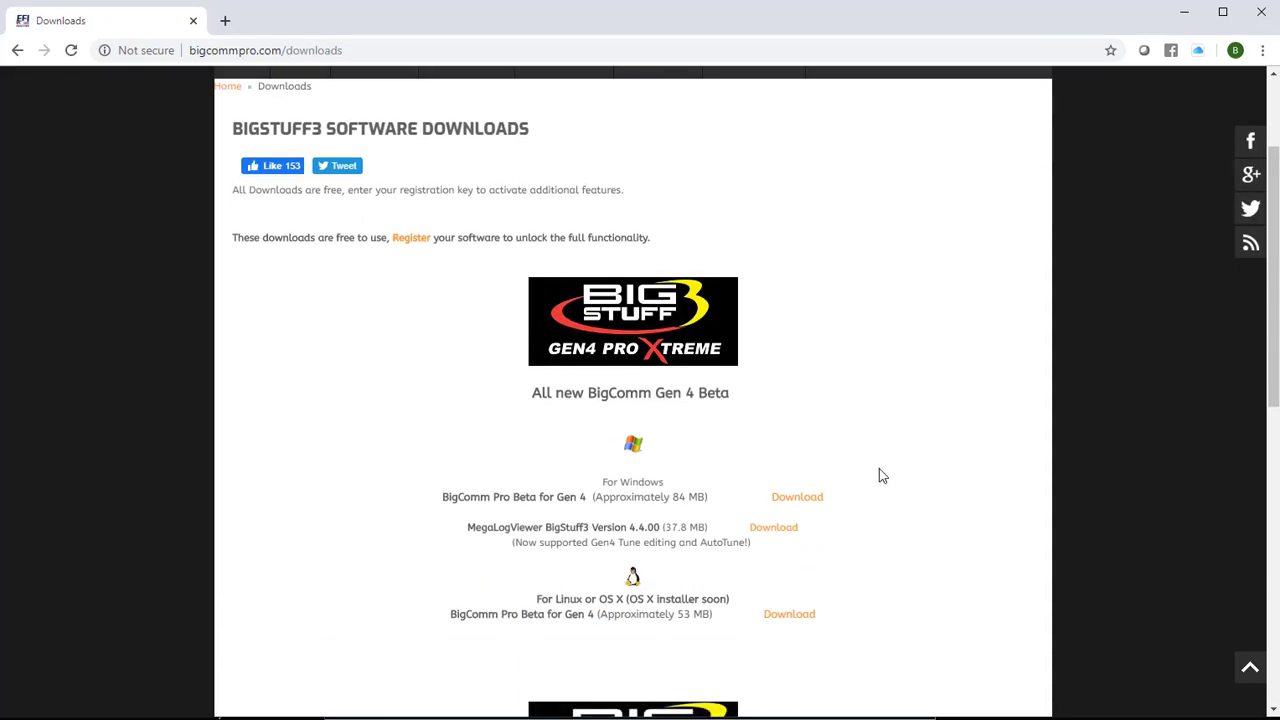
pyautogui.scroll(-1, 840, 458)
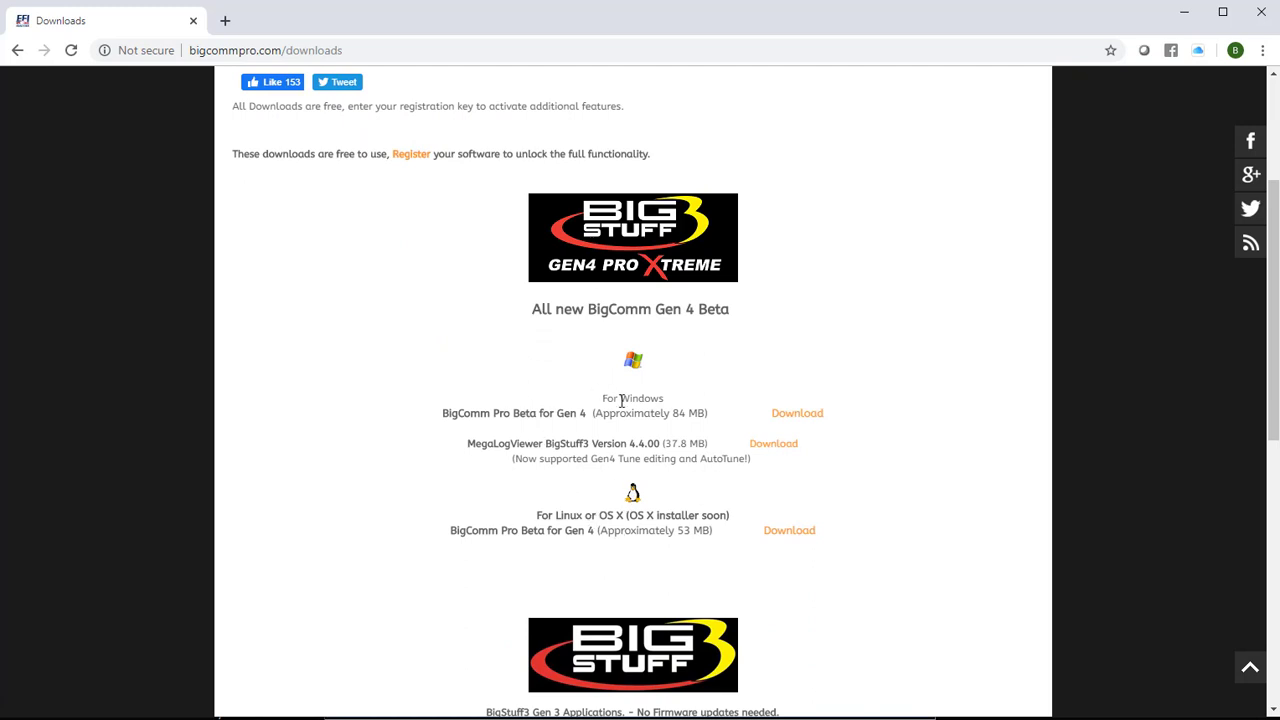
pyautogui.scroll(3, 785, 390)
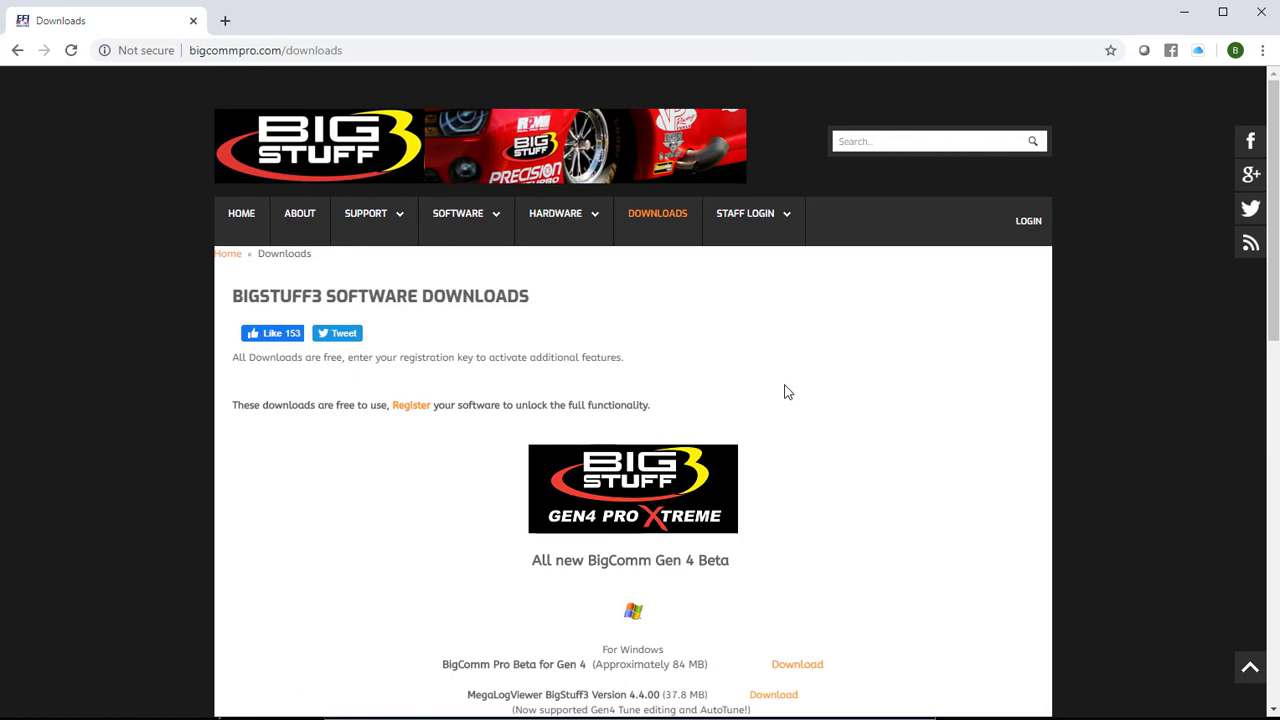
# Return to the BigStuff3 home page and open the GEN4 PRO XTREME Initial Setup Instructions for Wired Ethernet
pyautogui.click(17, 50)
pyautogui.click(17, 51)
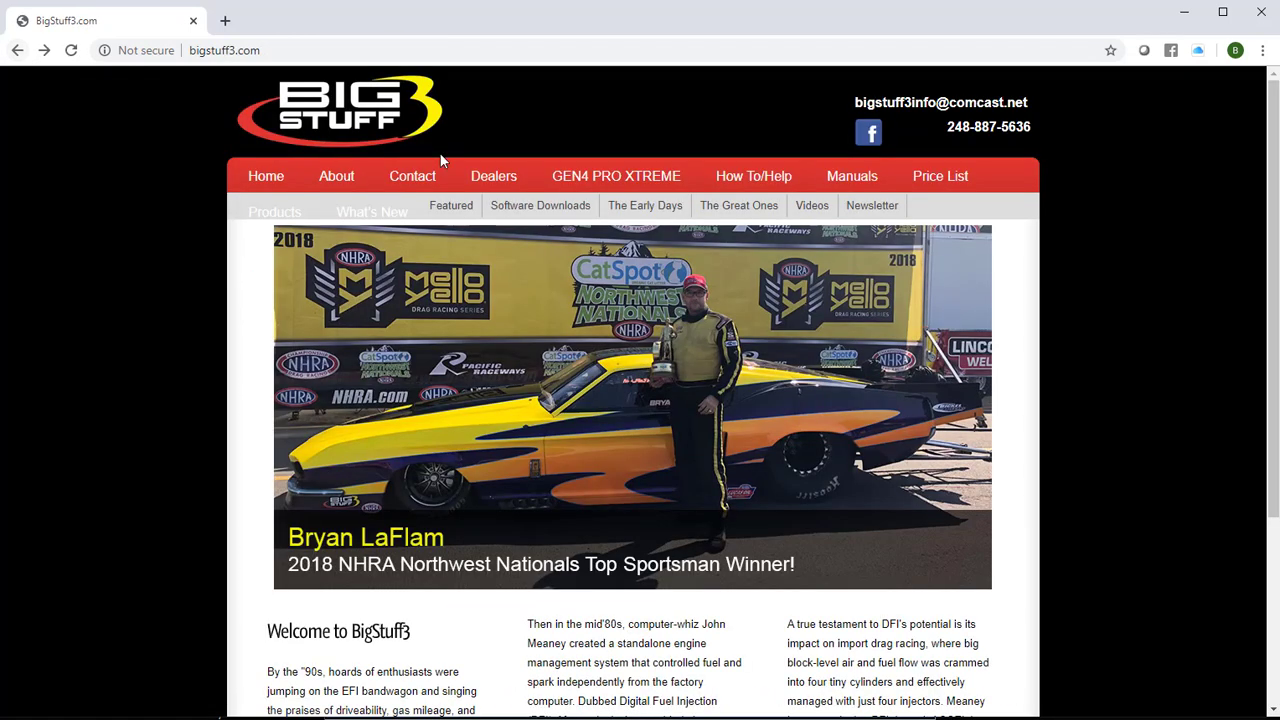
pyautogui.click(597, 186)
pyautogui.scroll(-2, 690, 450)
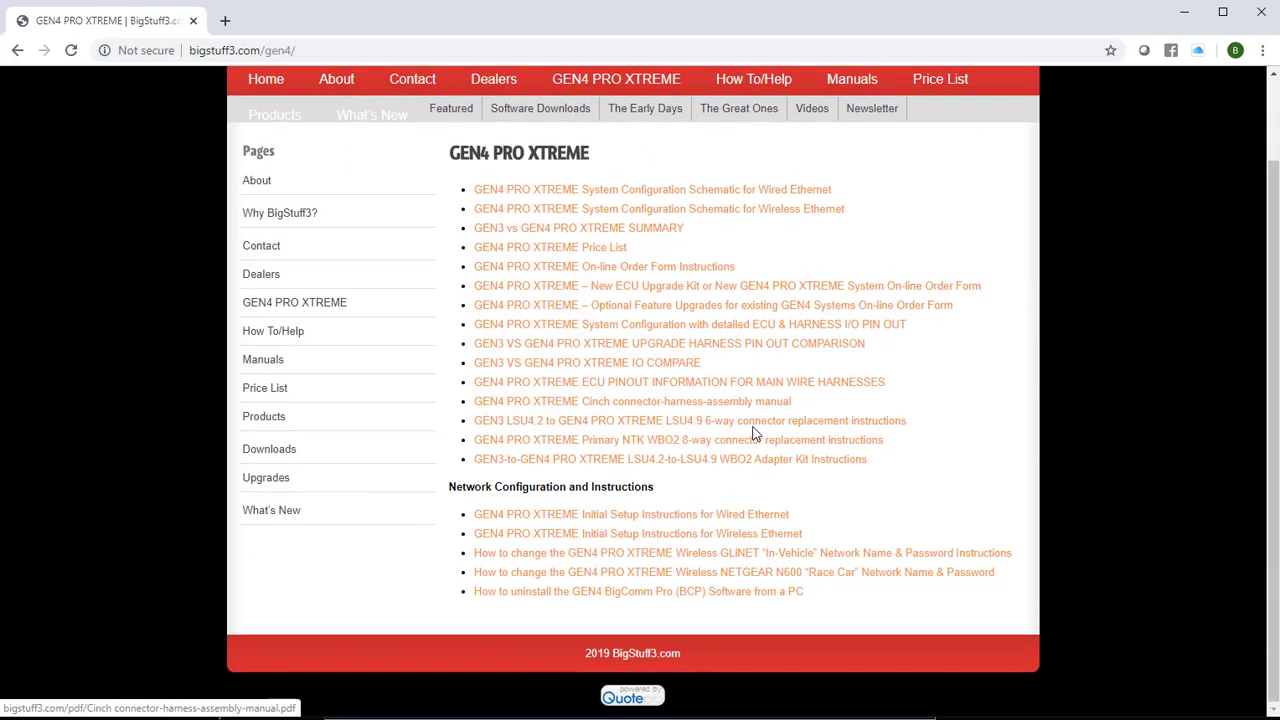
pyautogui.click(636, 518)
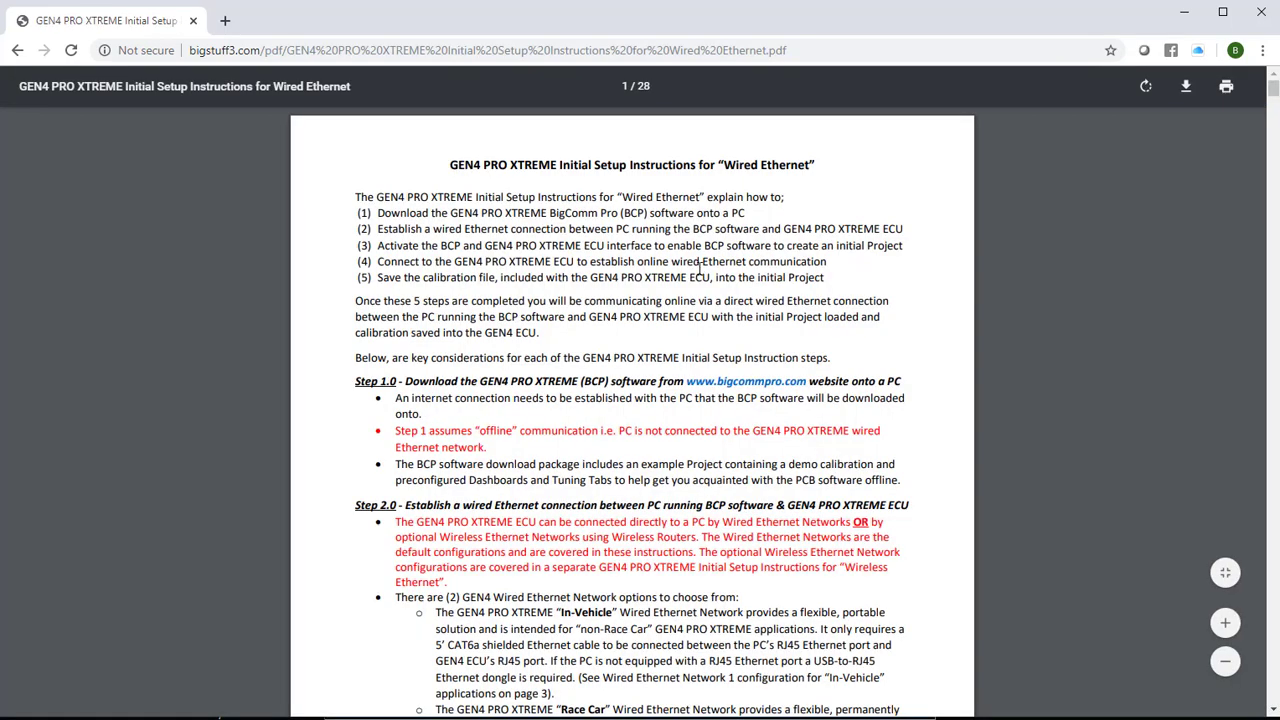
# Read through the Wired Ethernet setup instructions from page 1 to Step 1.4, downloading BigComm Pro Beta for Gen 4
pyautogui.scroll(-8, 686, 343)
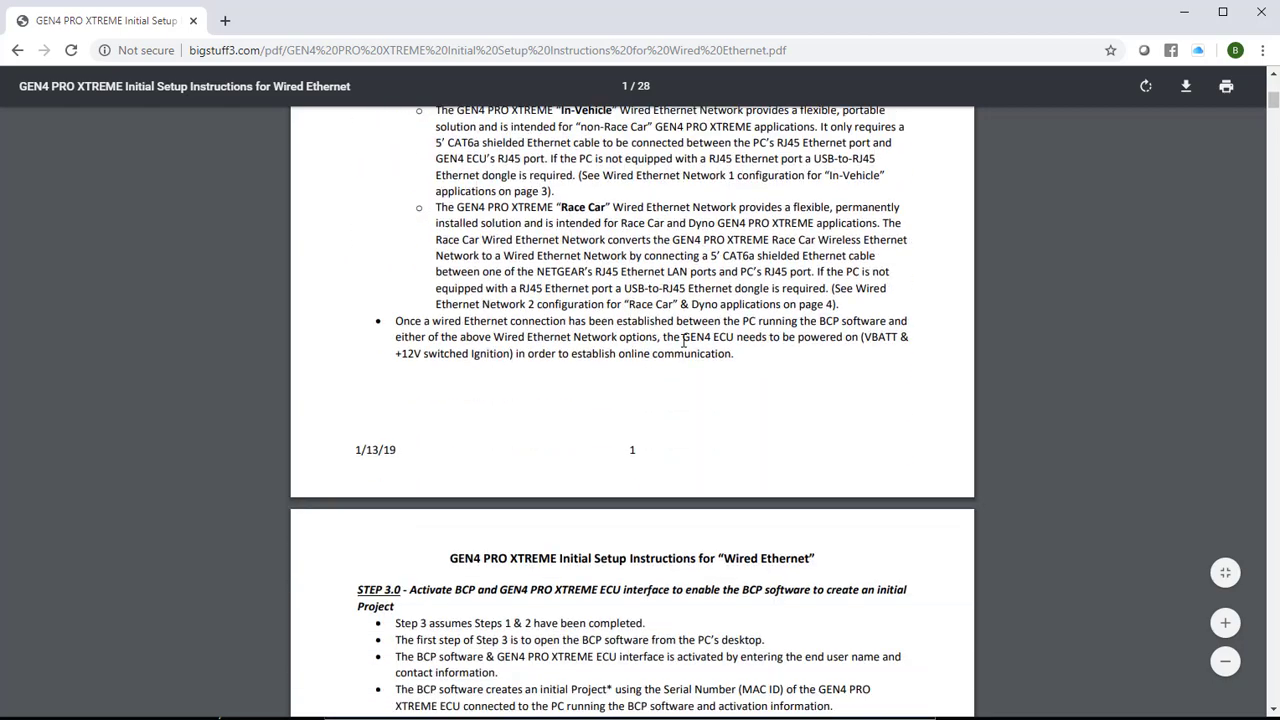
pyautogui.scroll(-8, 684, 343)
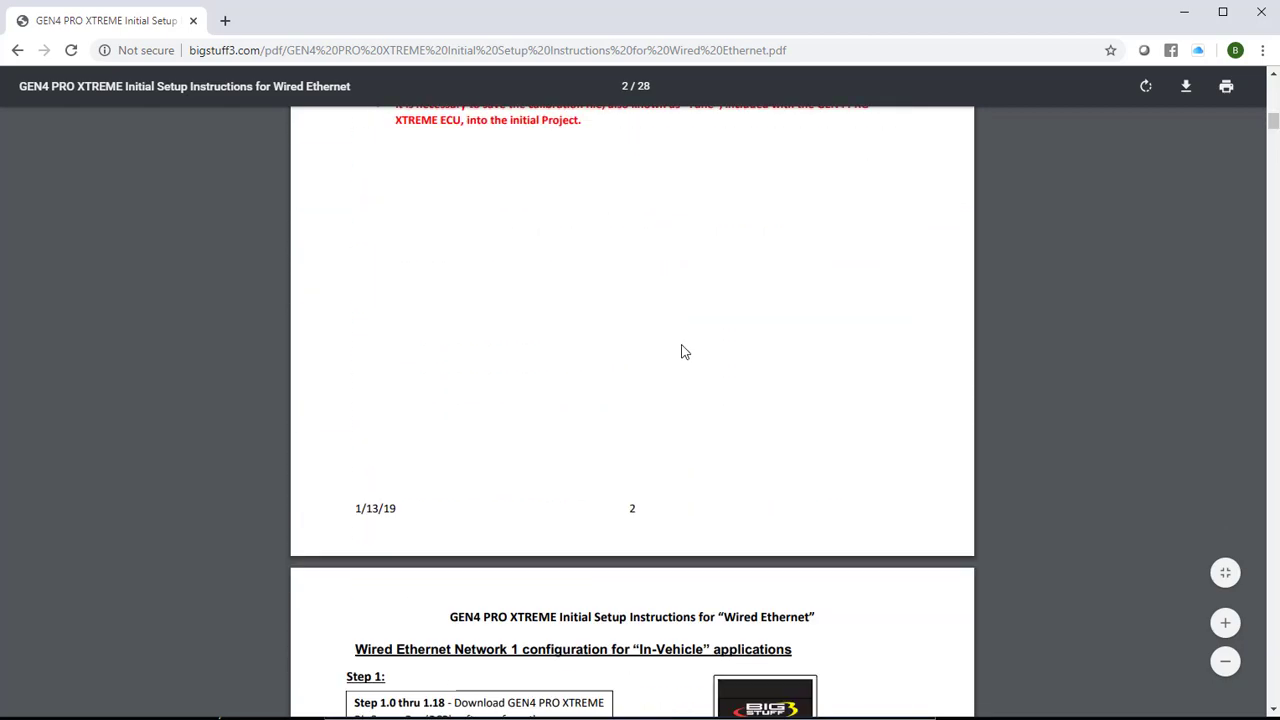
pyautogui.scroll(-8, 682, 351)
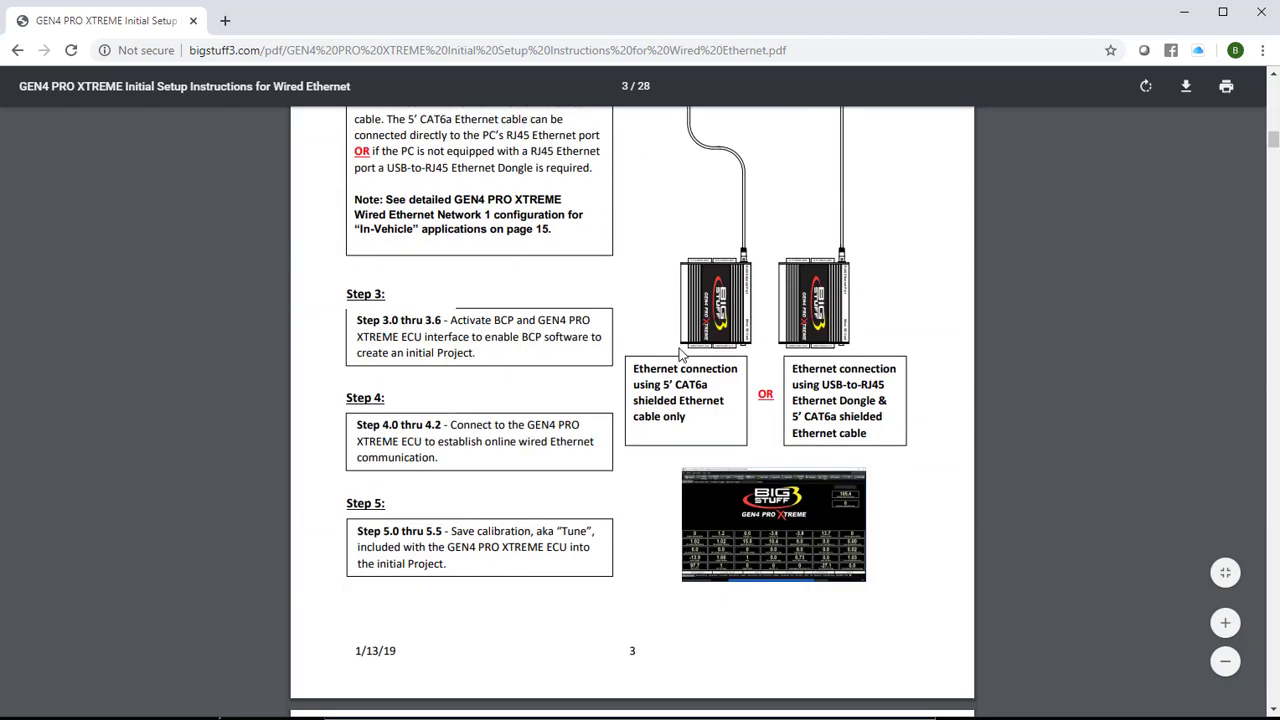
pyautogui.scroll(-8, 679, 351)
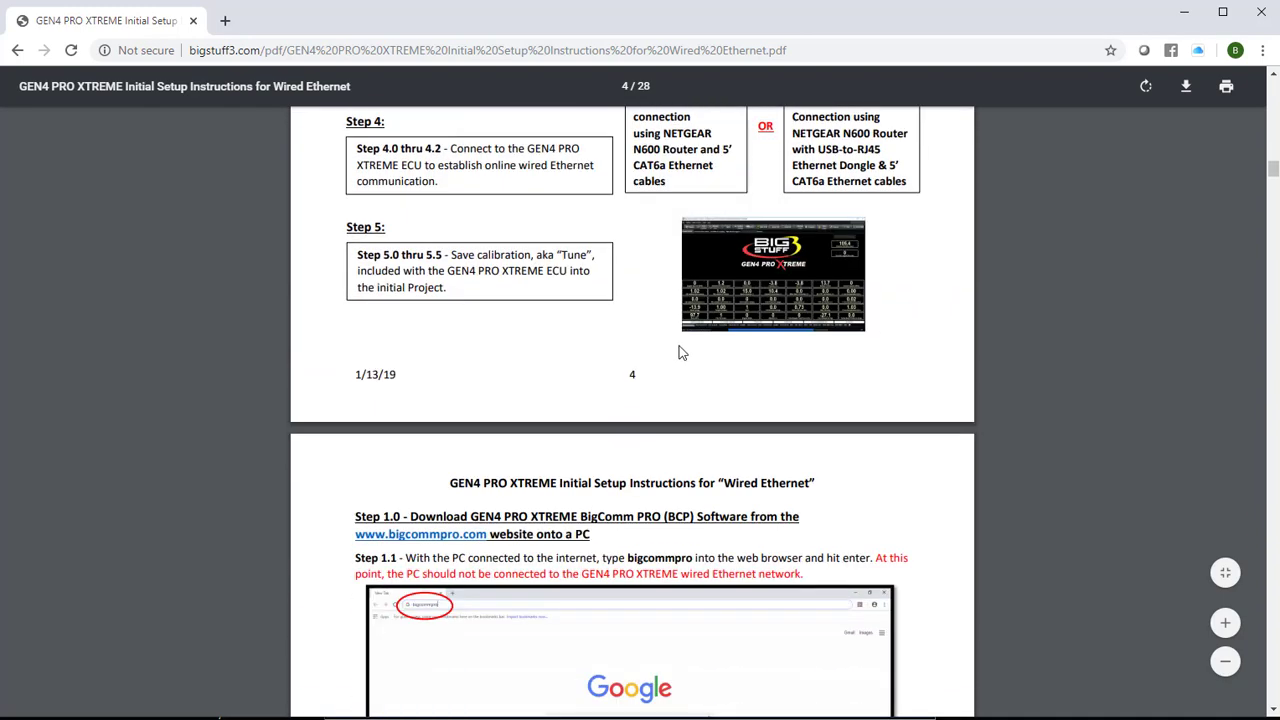
pyautogui.scroll(-6, 678, 345)
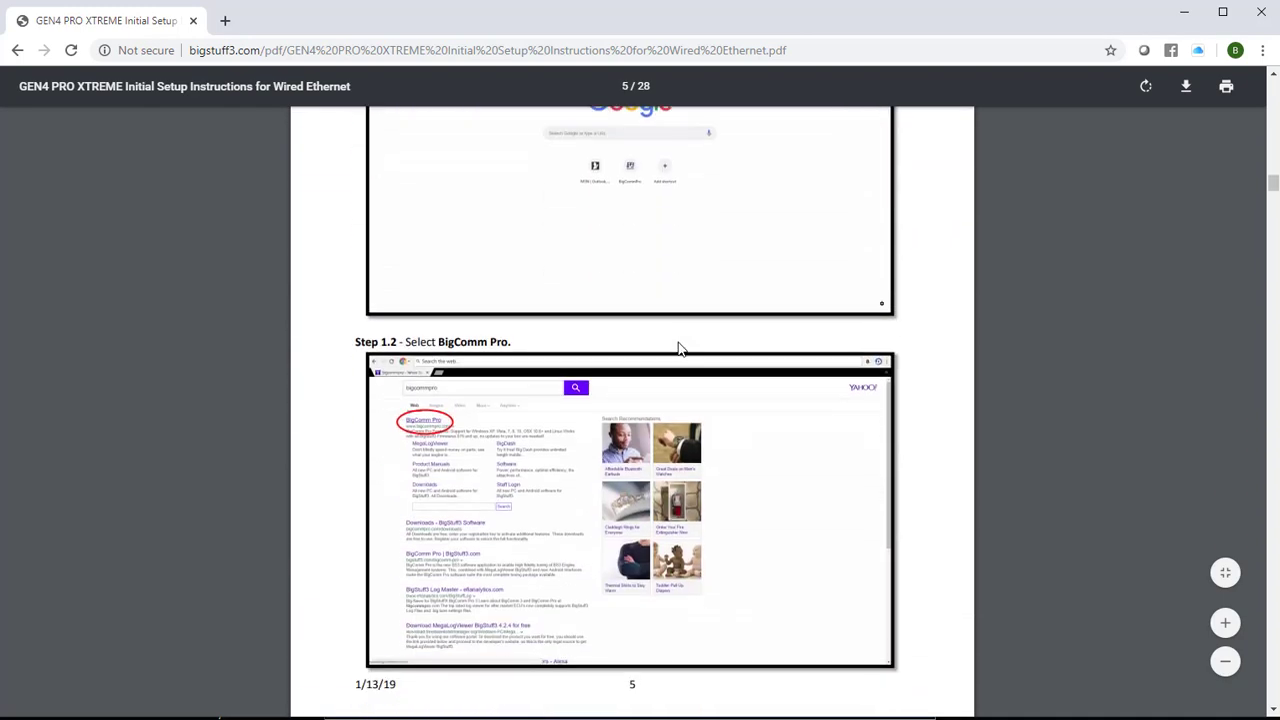
pyautogui.scroll(-3, 675, 349)
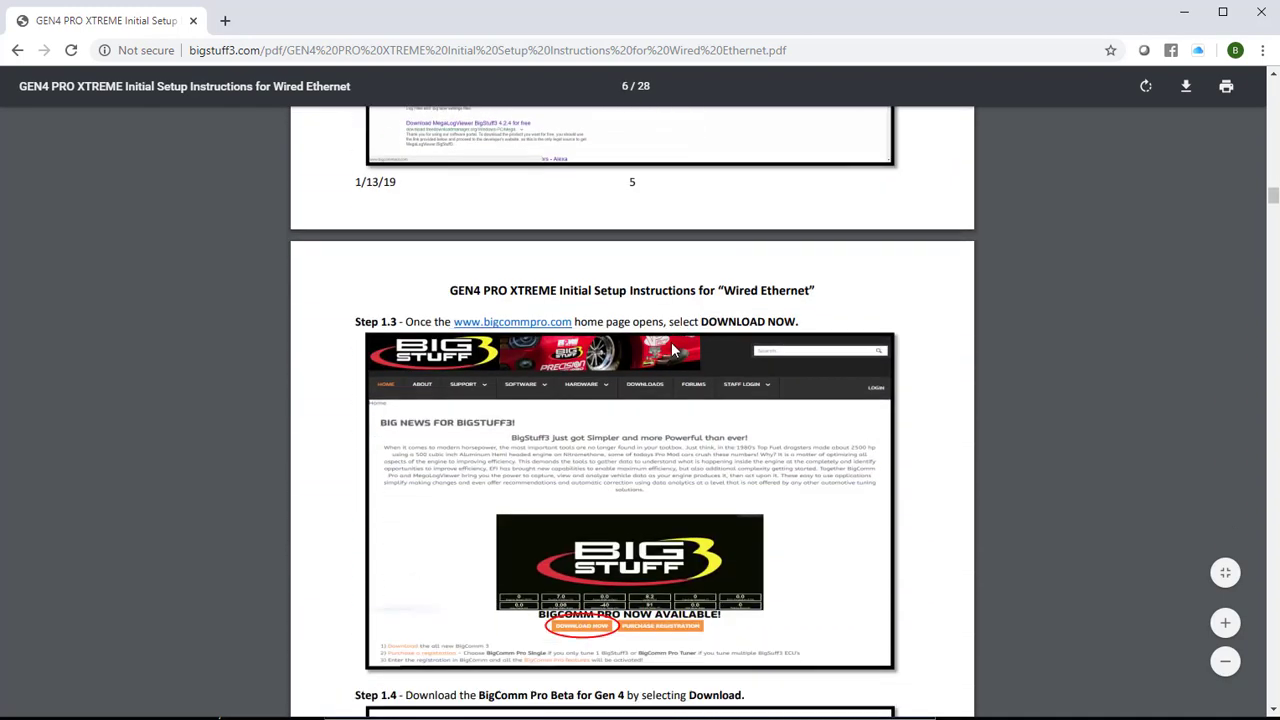
pyautogui.scroll(-3, 675, 349)
pyautogui.scroll(-3, 669, 366)
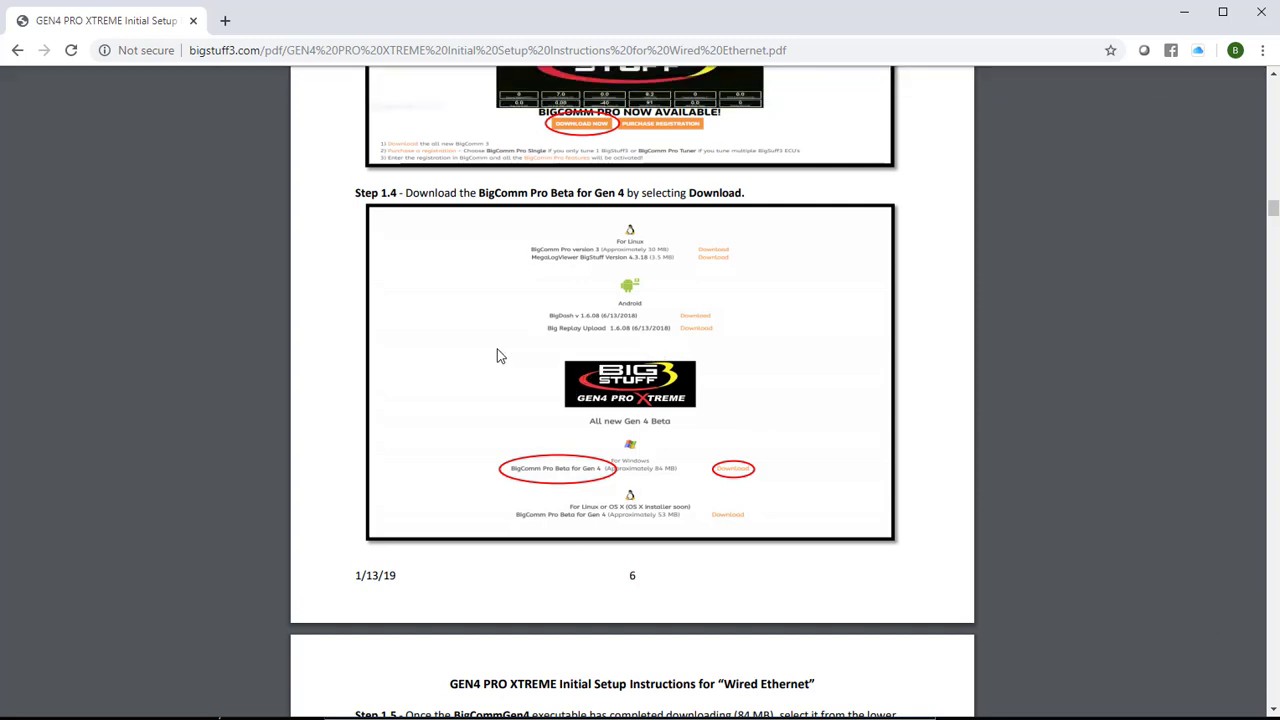
# Return to the GEN4 PRO XTREME page and examine the System Configuration Schematic for Wired Ethernet
pyautogui.click(17, 50)
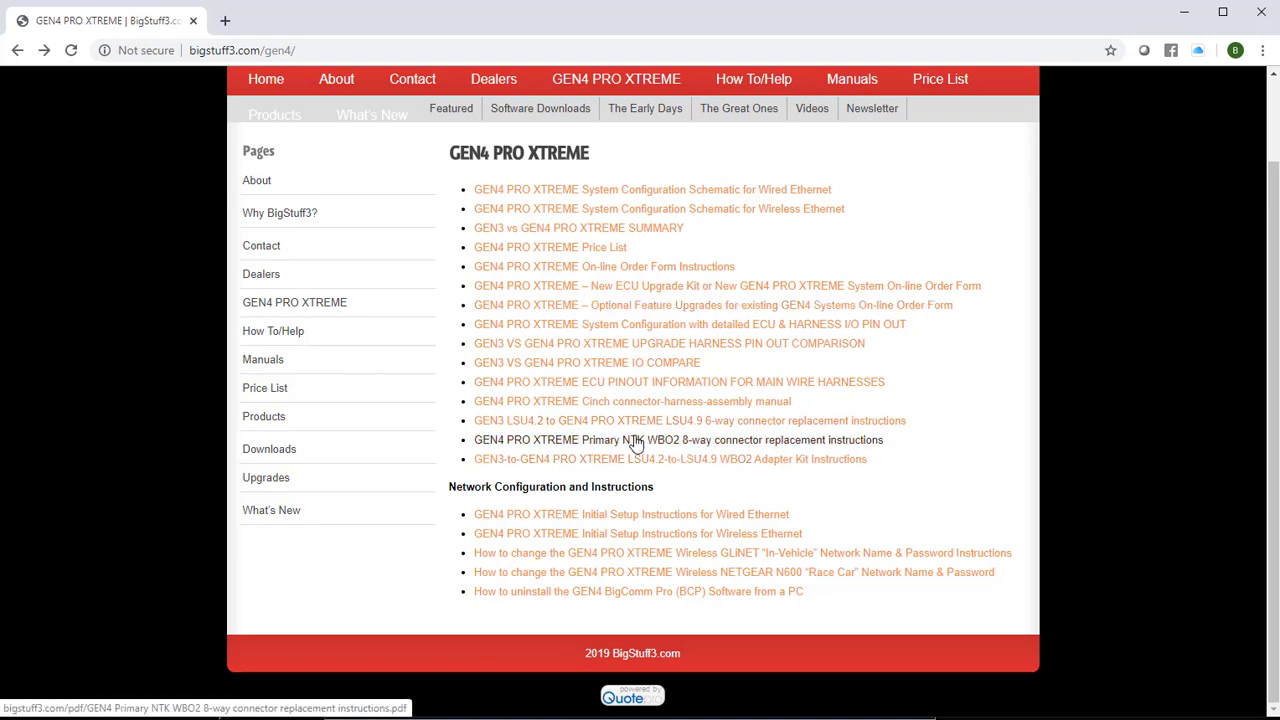
pyautogui.click(648, 196)
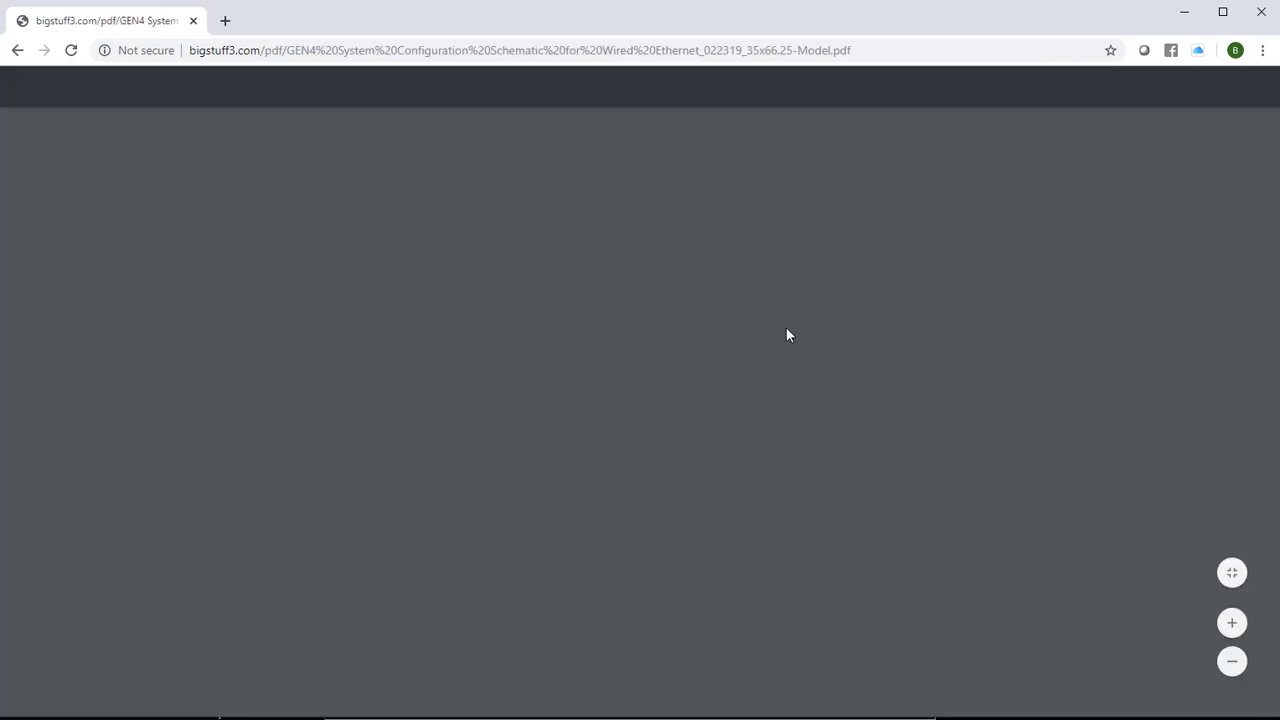
pyautogui.scroll(-2, 680, 375)
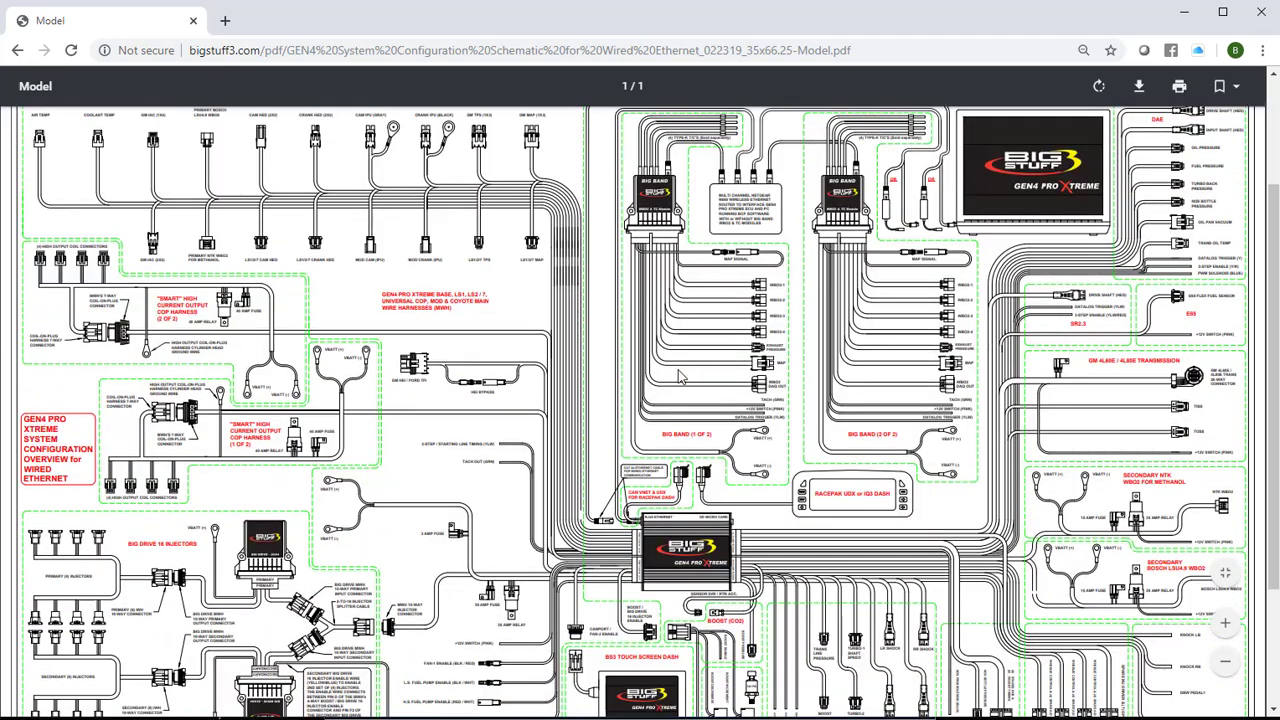
pyautogui.scroll(-2, 678, 388)
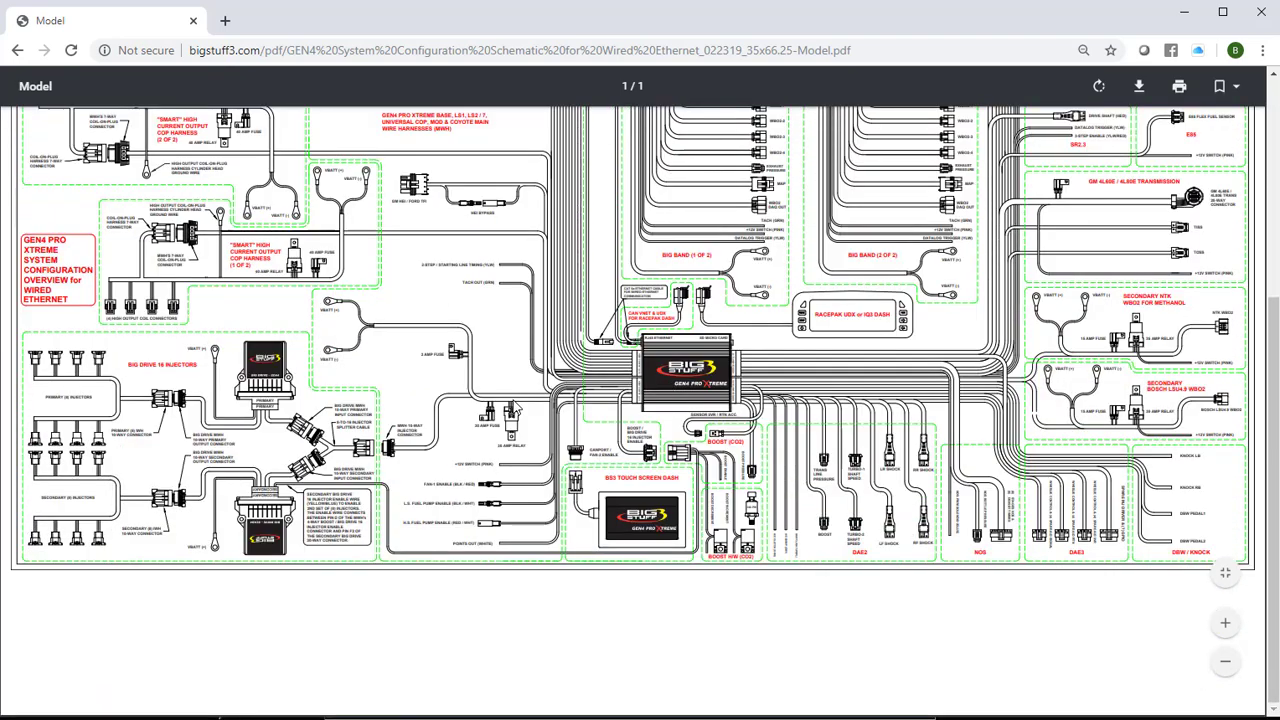
pyautogui.scroll(2, 630, 425)
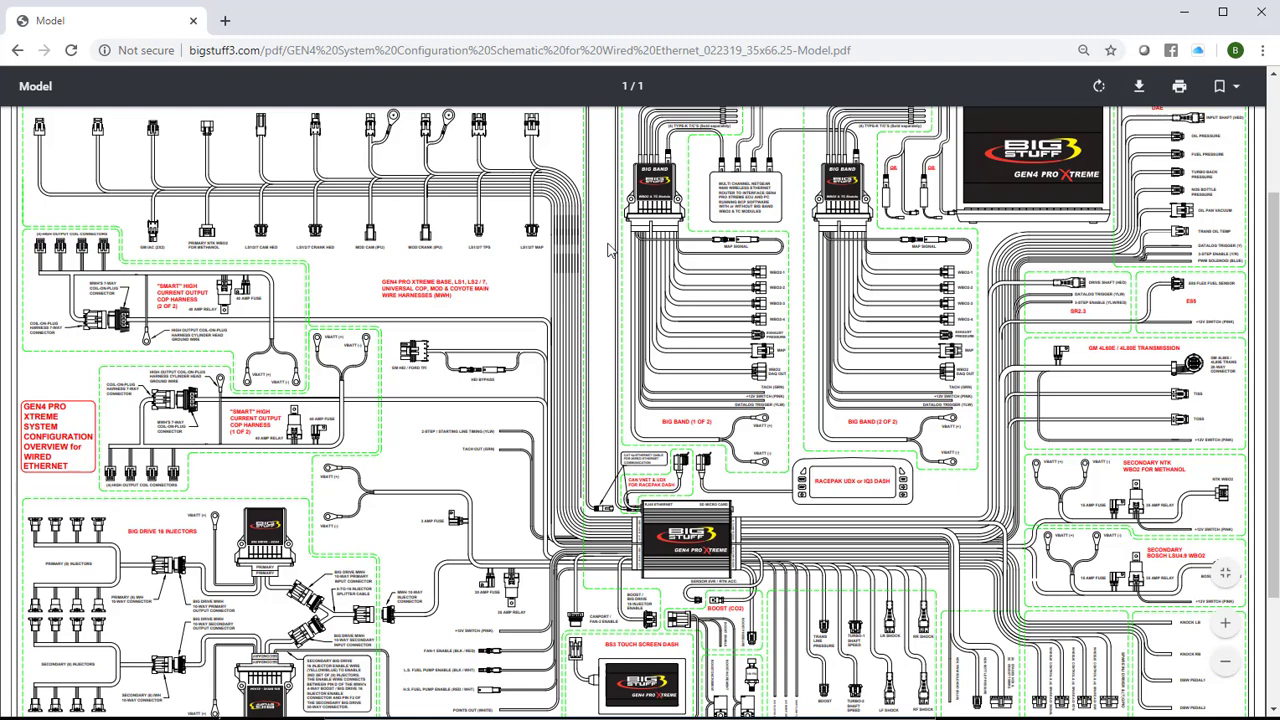
pyautogui.click(17, 50)
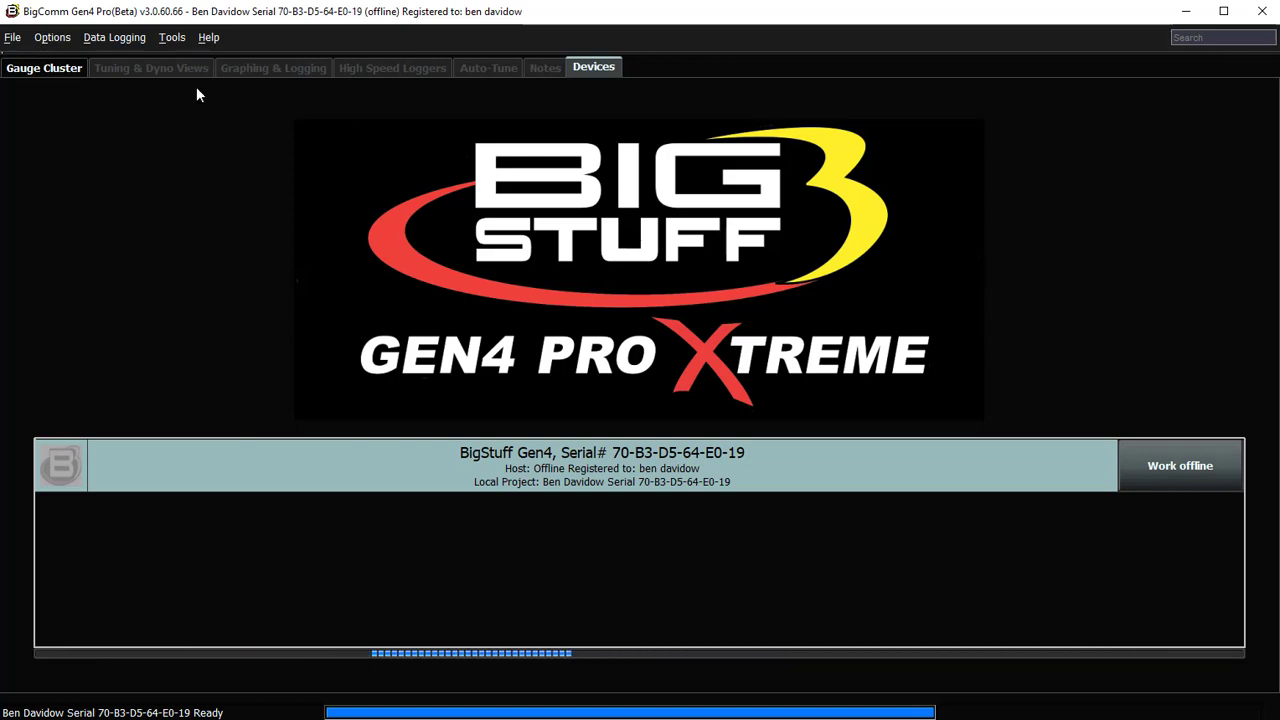
# In BigComm Gen4 Pro, view the Gauge Cluster welcome page and return to the Devices list
pyautogui.click(44, 68)
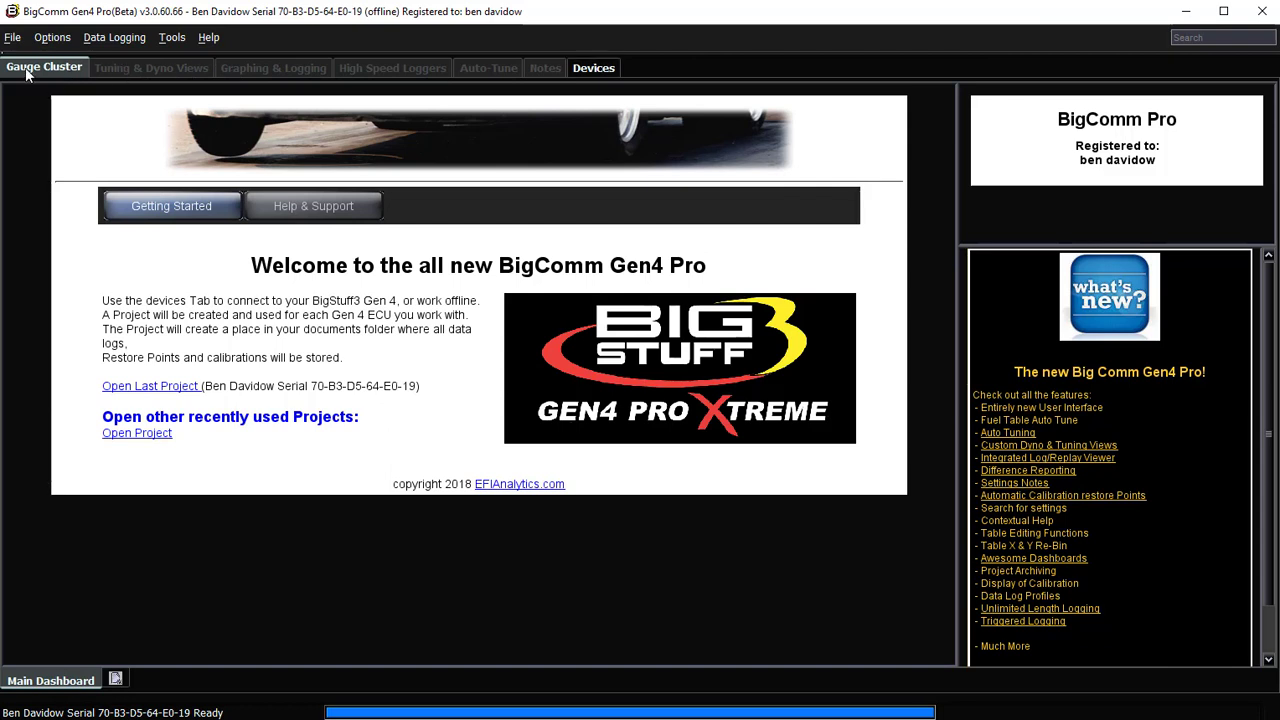
pyautogui.click(591, 68)
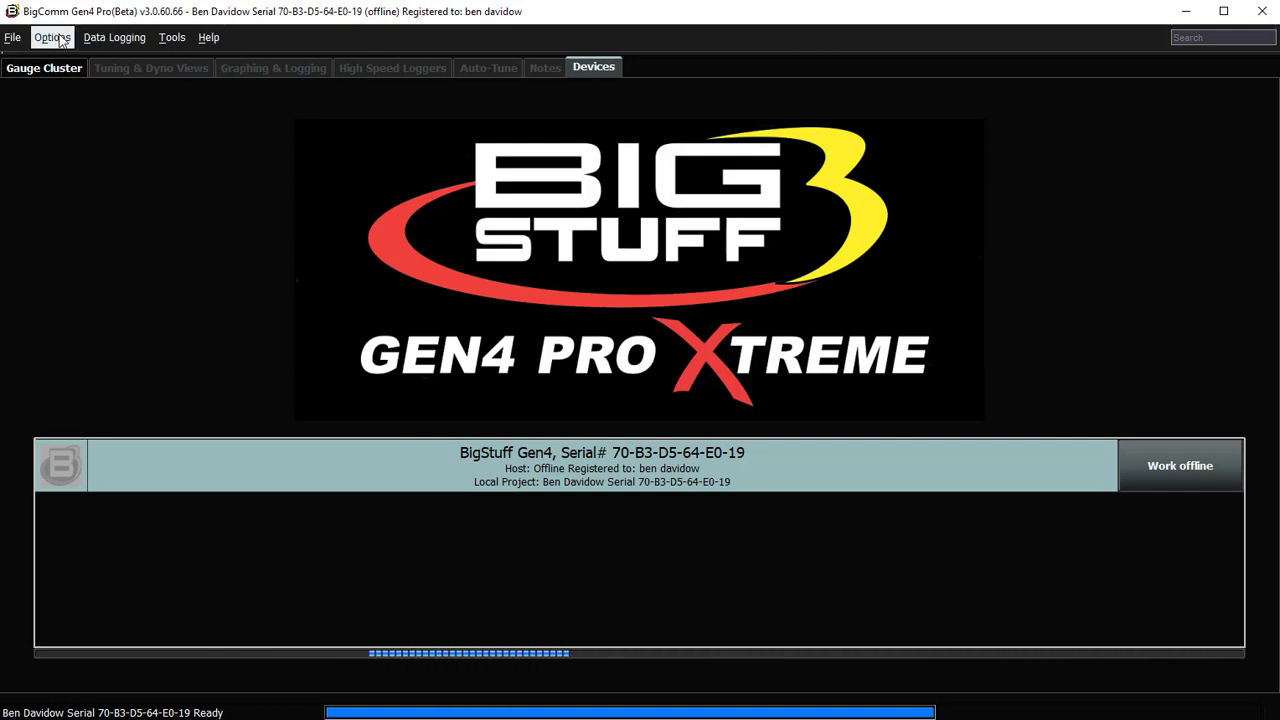
# Check for a BigComm Gen4 software update and dismiss the resulting message
pyautogui.click(204, 41)
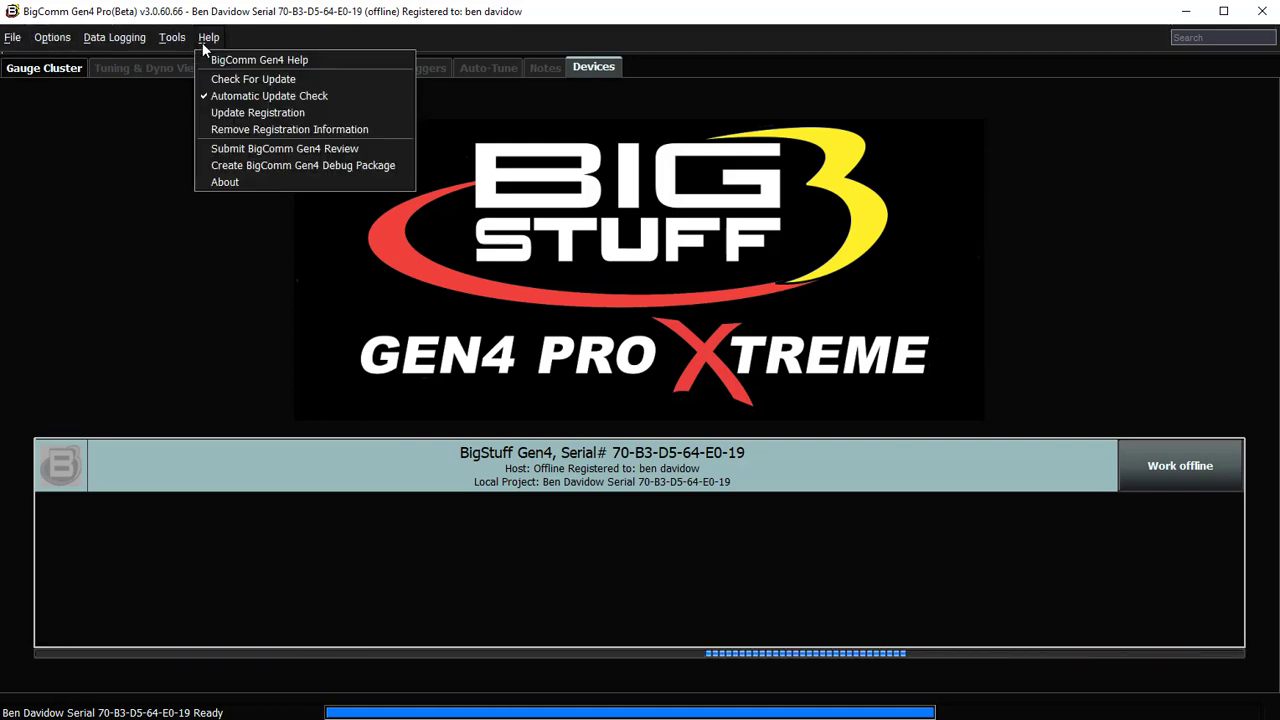
pyautogui.click(255, 80)
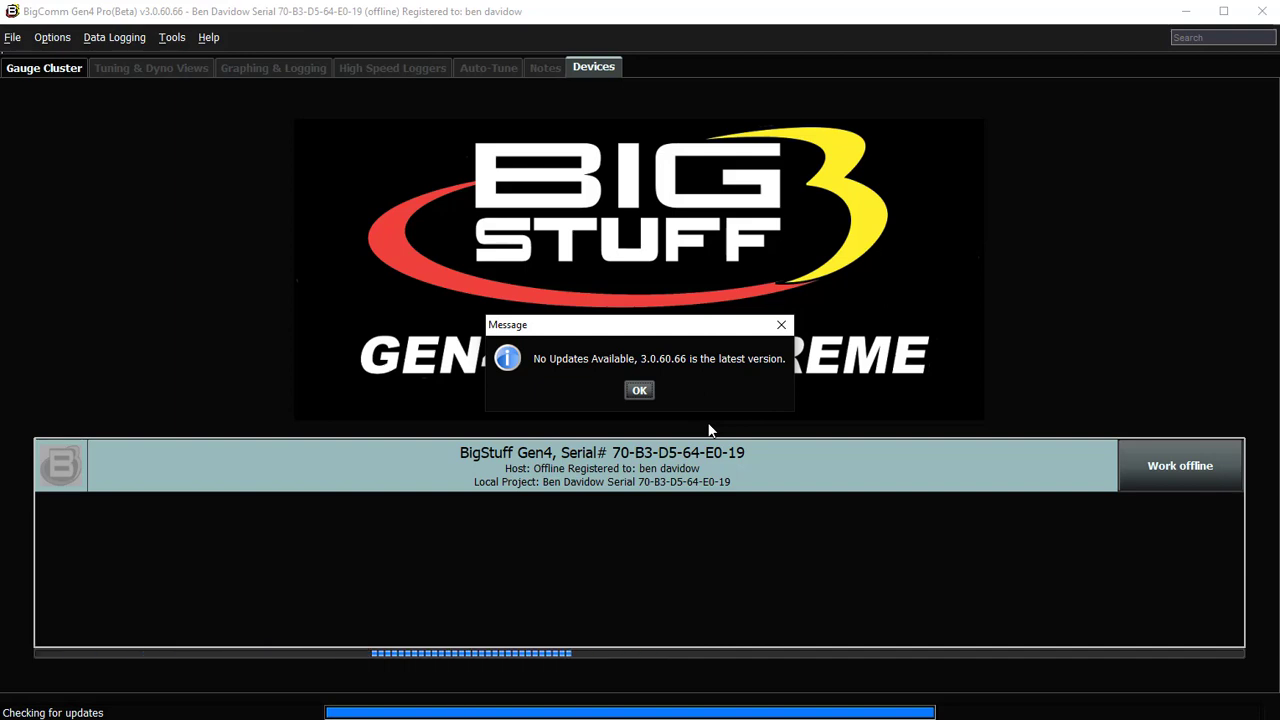
pyautogui.click(637, 392)
# View the registration update form with its name, e-mail and key fields, and cancel it
pyautogui.click(207, 38)
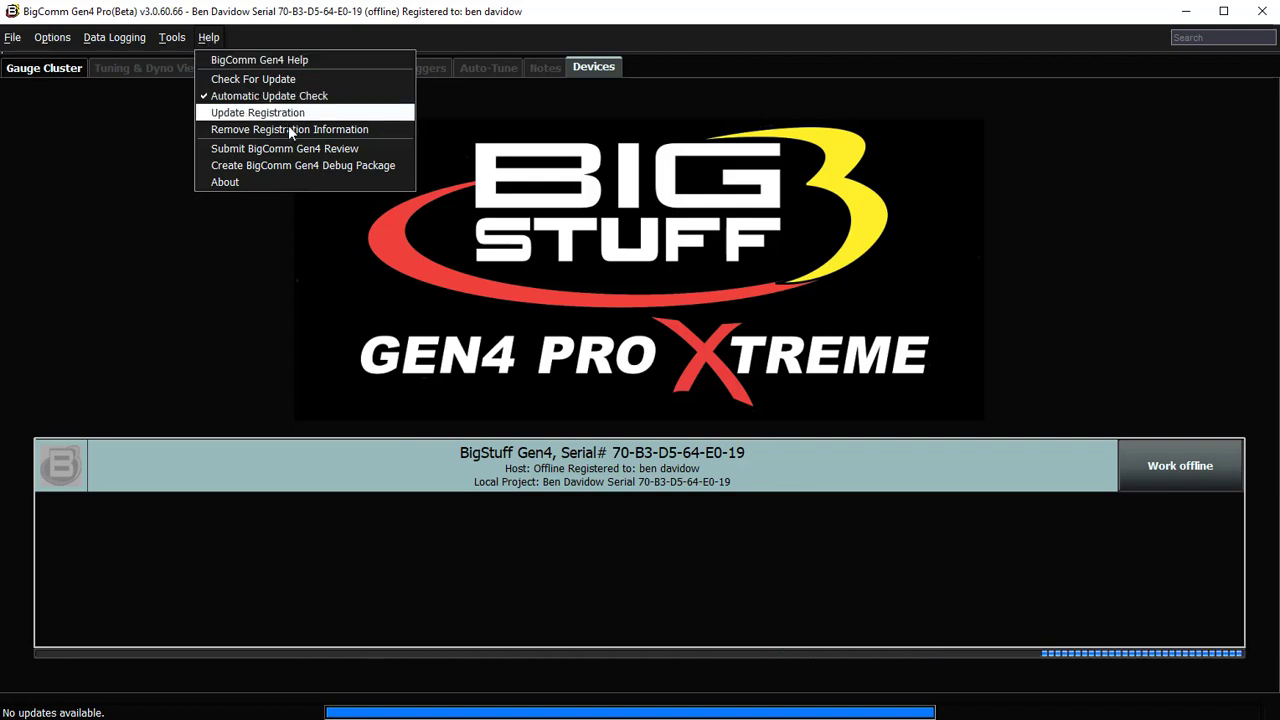
pyautogui.click(289, 113)
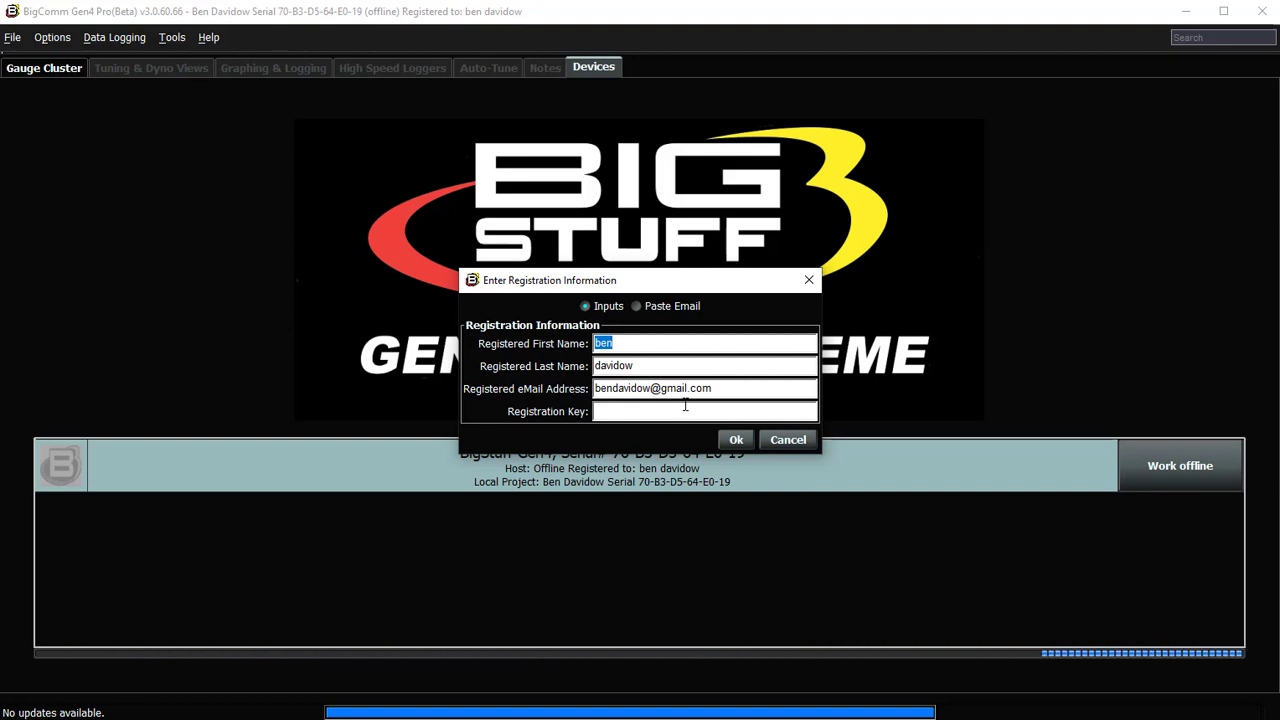
pyautogui.click(790, 442)
# Review the project file commands and the options for language, look and feel, preferences, restore points and data logging
pyautogui.click(13, 37)
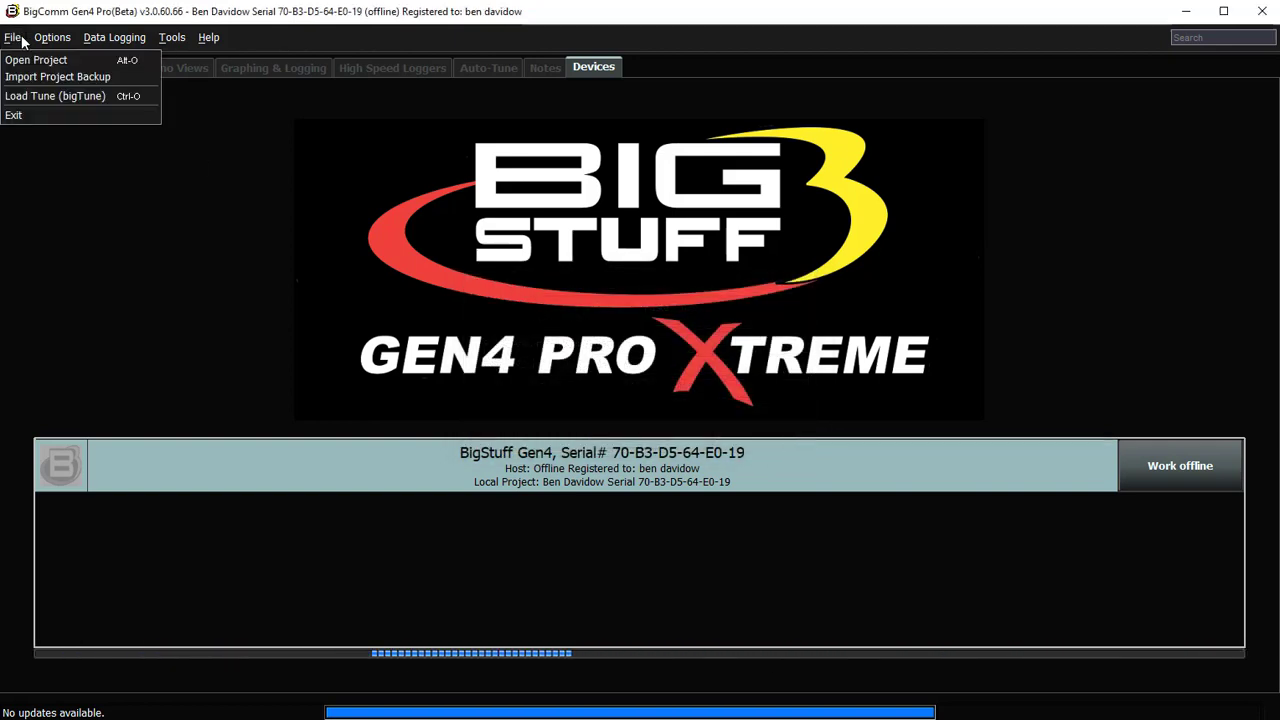
pyautogui.moveTo(49, 41)
pyautogui.moveTo(57, 64)
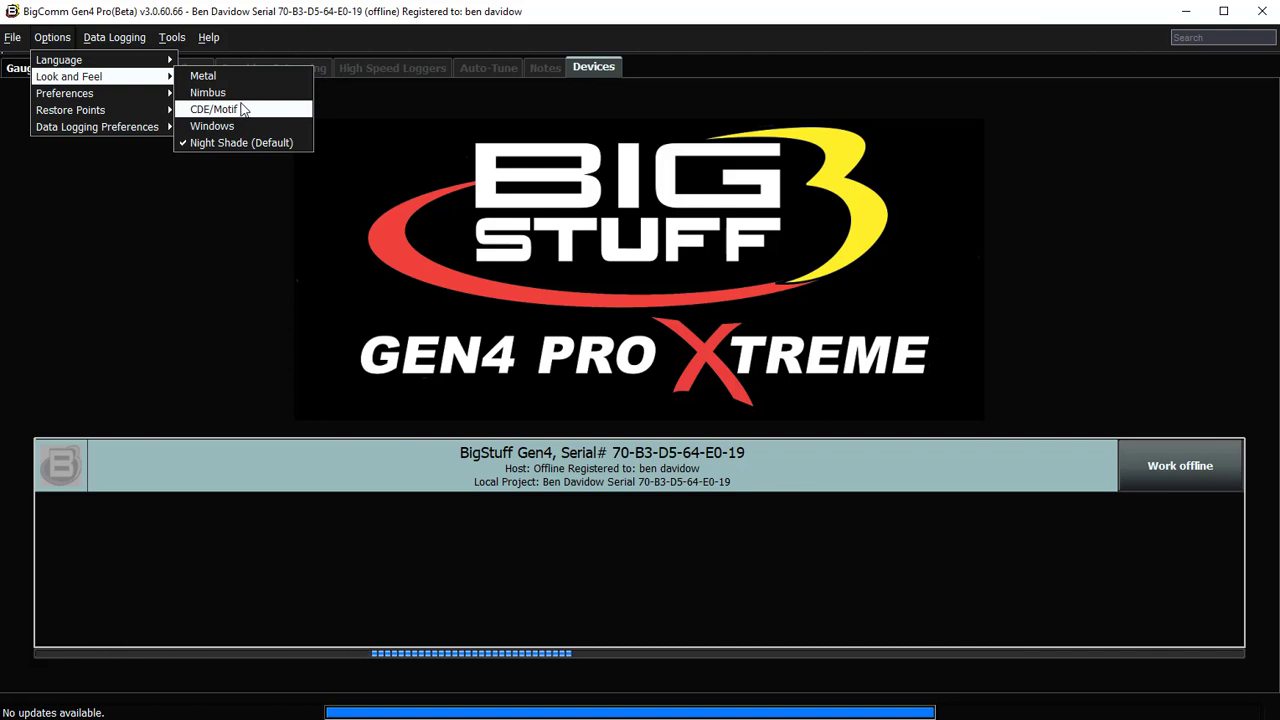
pyautogui.moveTo(129, 92)
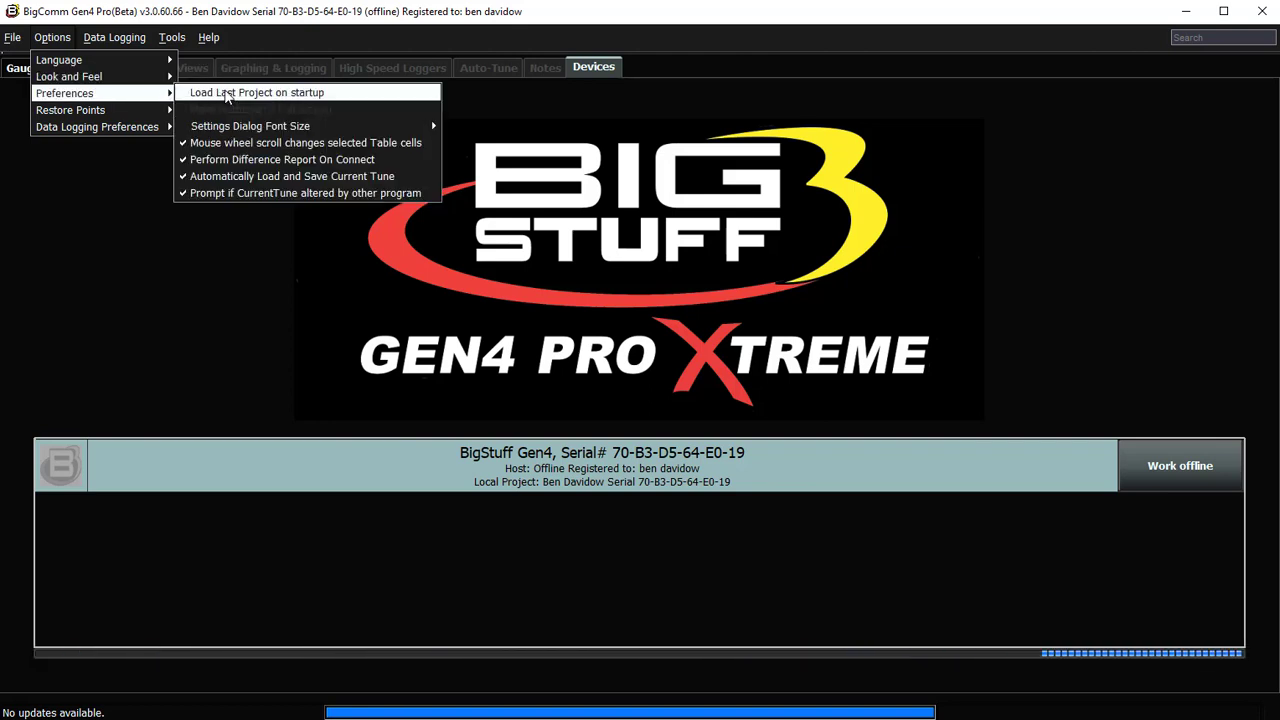
pyautogui.moveTo(253, 129)
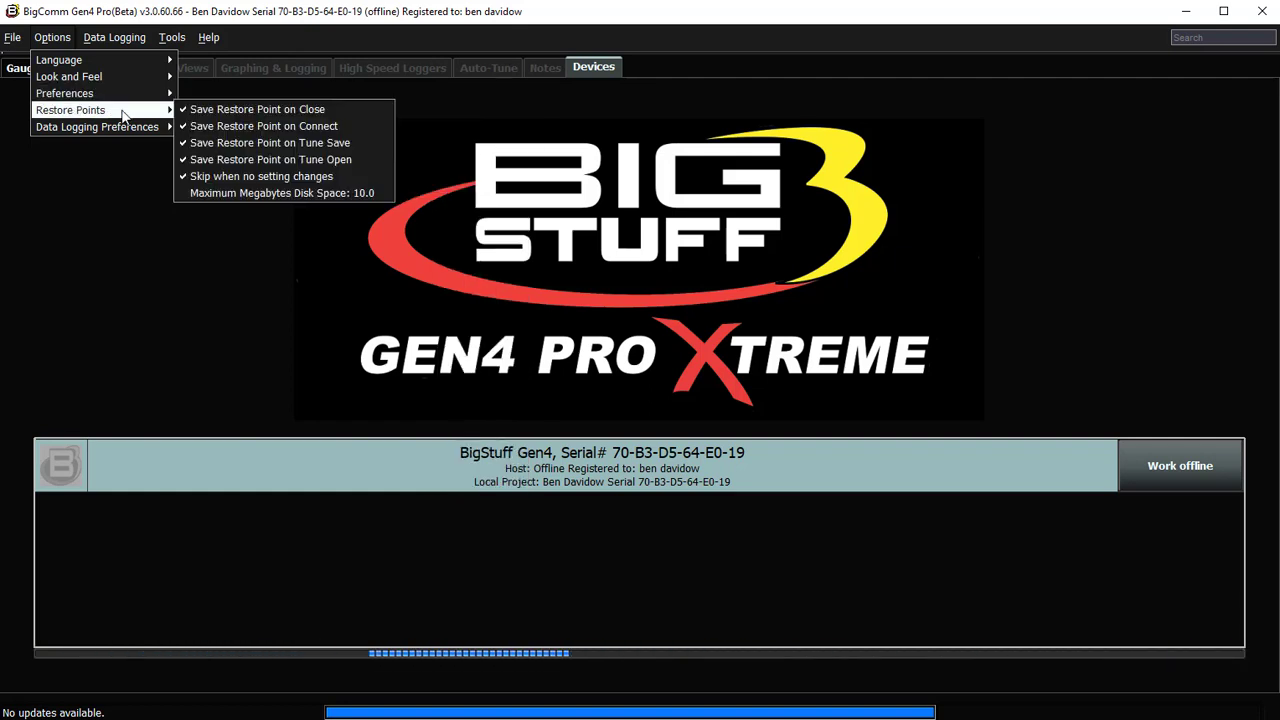
pyautogui.moveTo(150, 126)
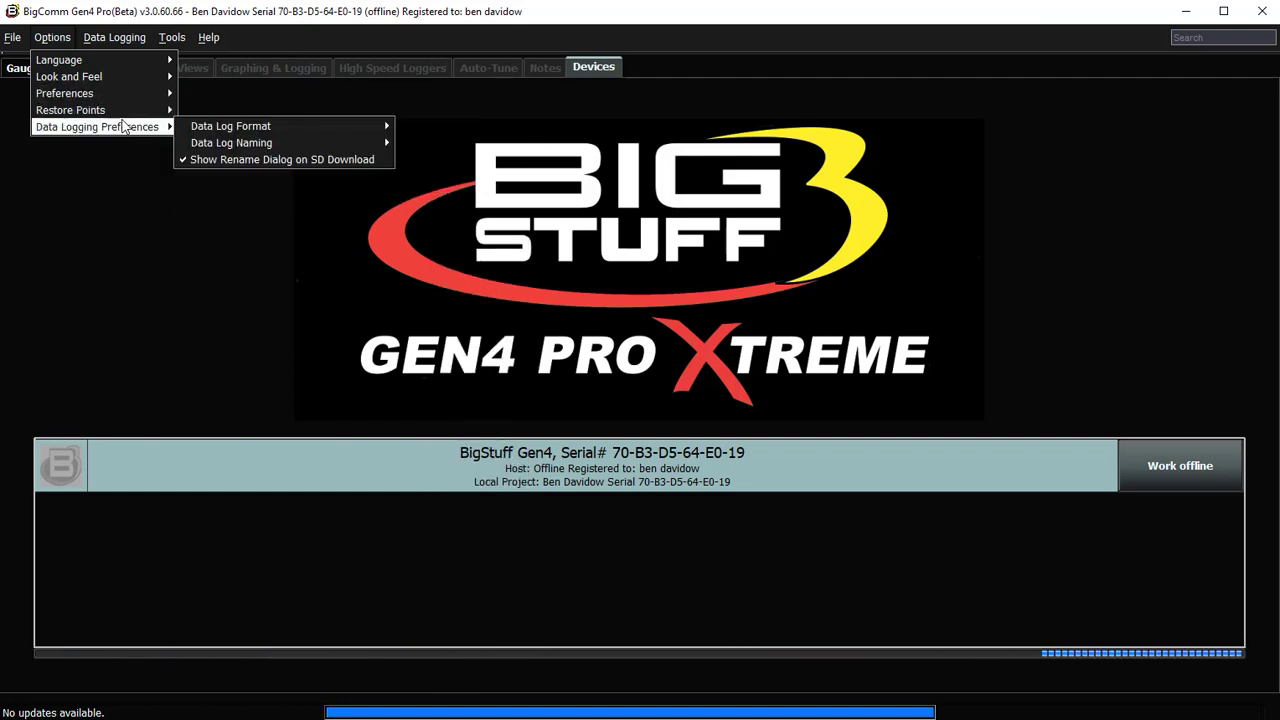
pyautogui.moveTo(195, 132)
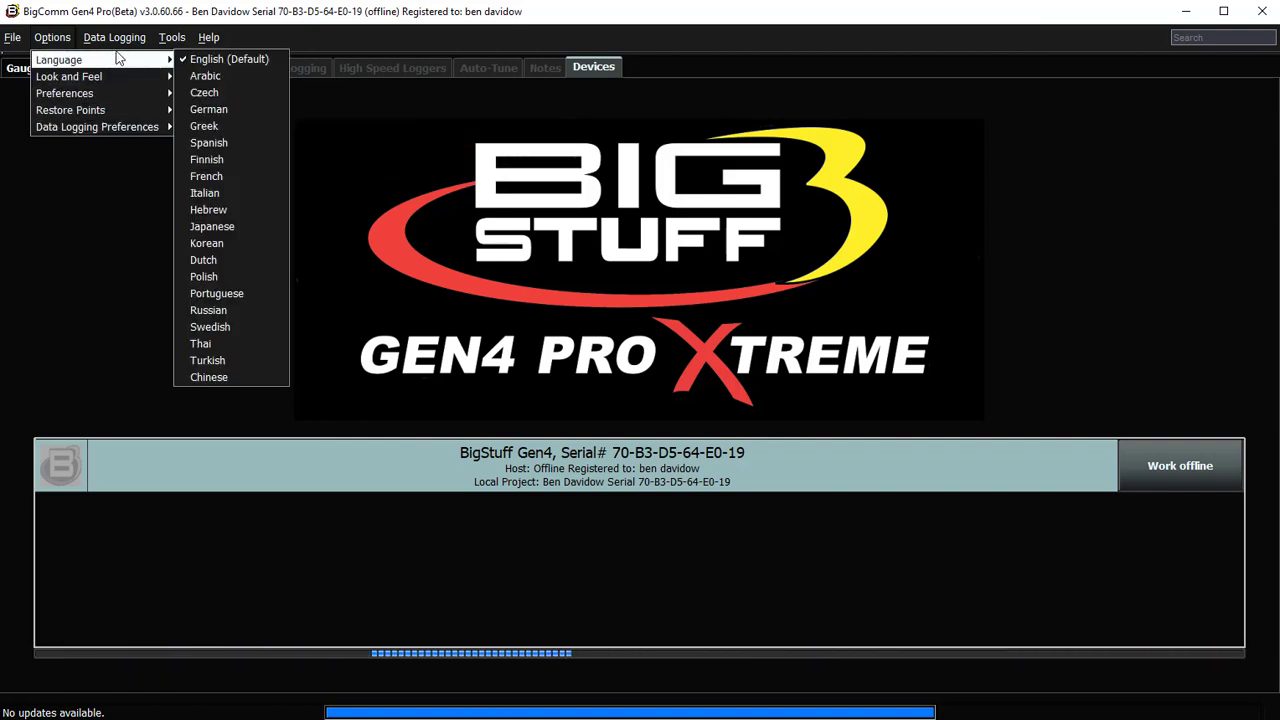
# Look at the saved projects in the Open Project dialog, cancel it, and open the listed BigStuff Gen4 device's project offline
pyautogui.moveTo(113, 40)
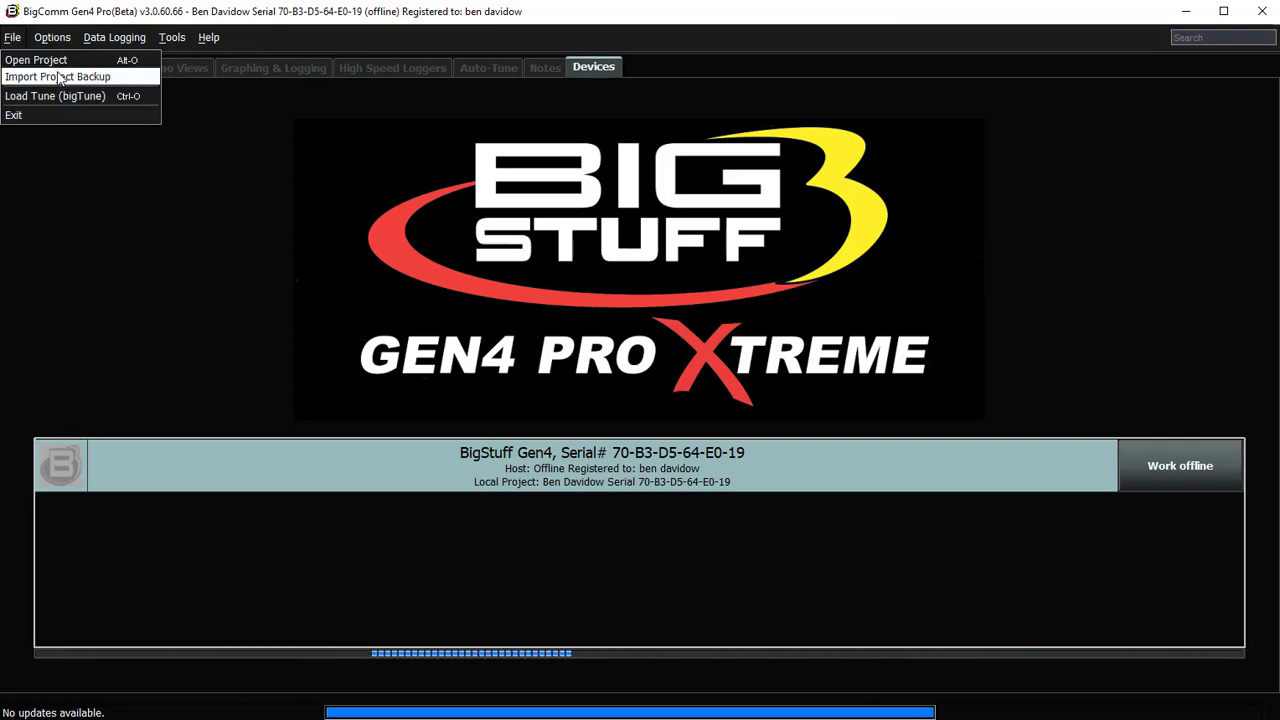
pyautogui.click(59, 62)
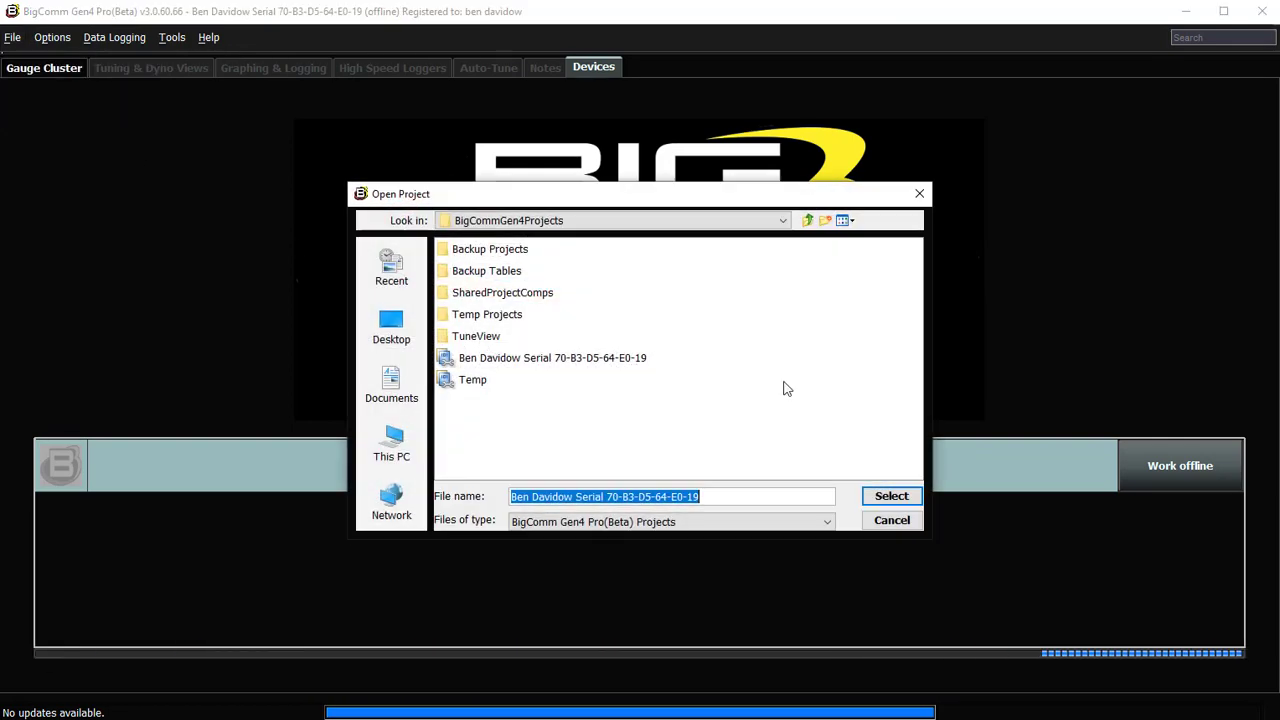
pyautogui.click(551, 360)
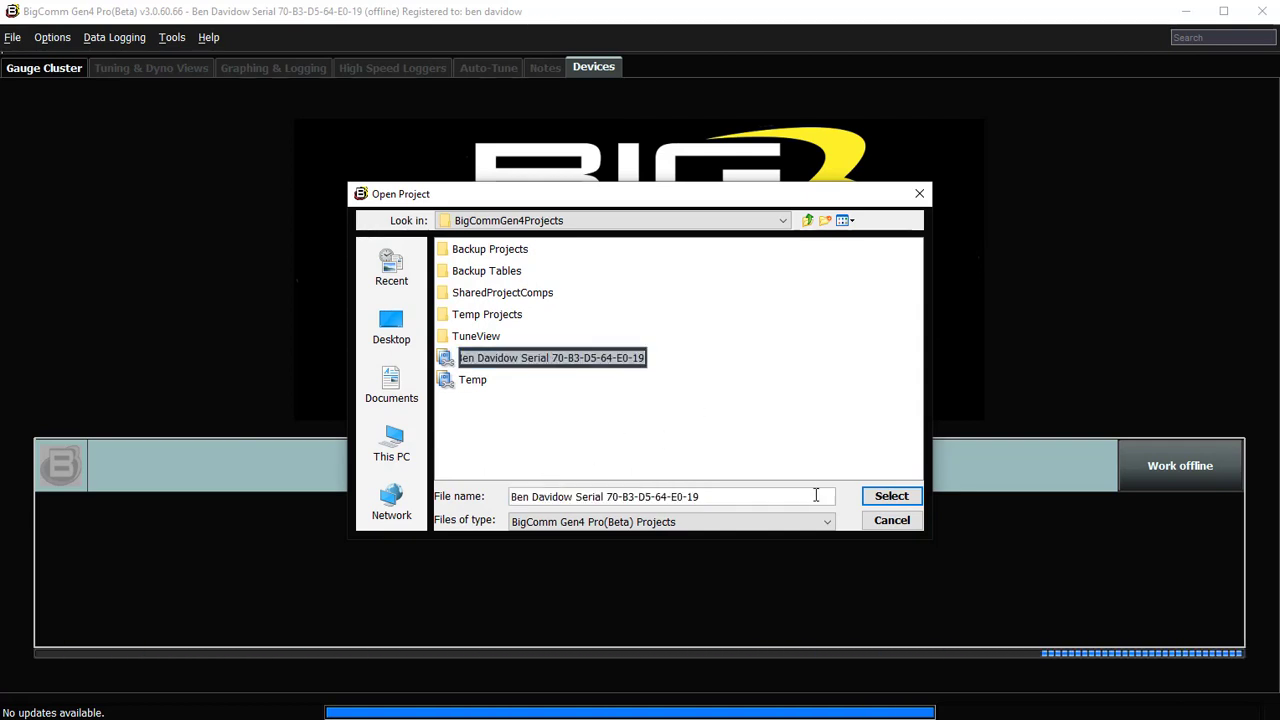
pyautogui.click(897, 520)
pyautogui.click(1169, 471)
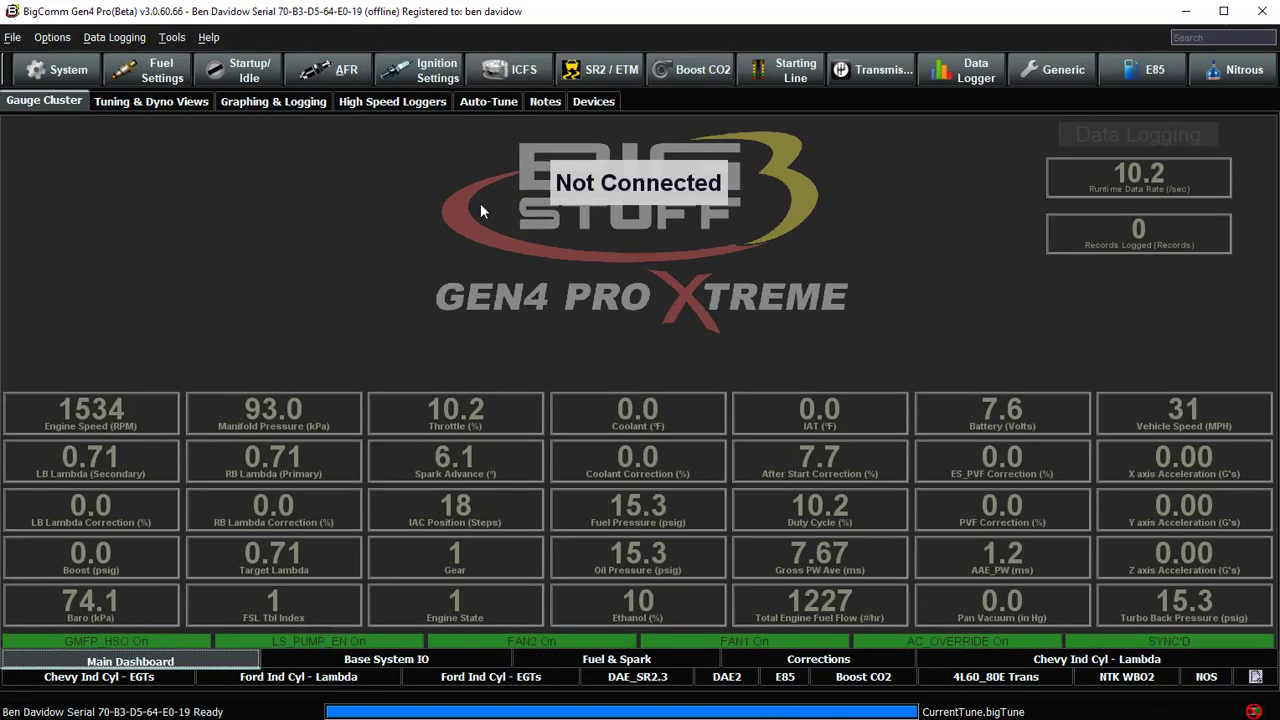
# Show the open project's folder and look through the saved tunes in its restorePoints subfolder
pyautogui.click(16, 39)
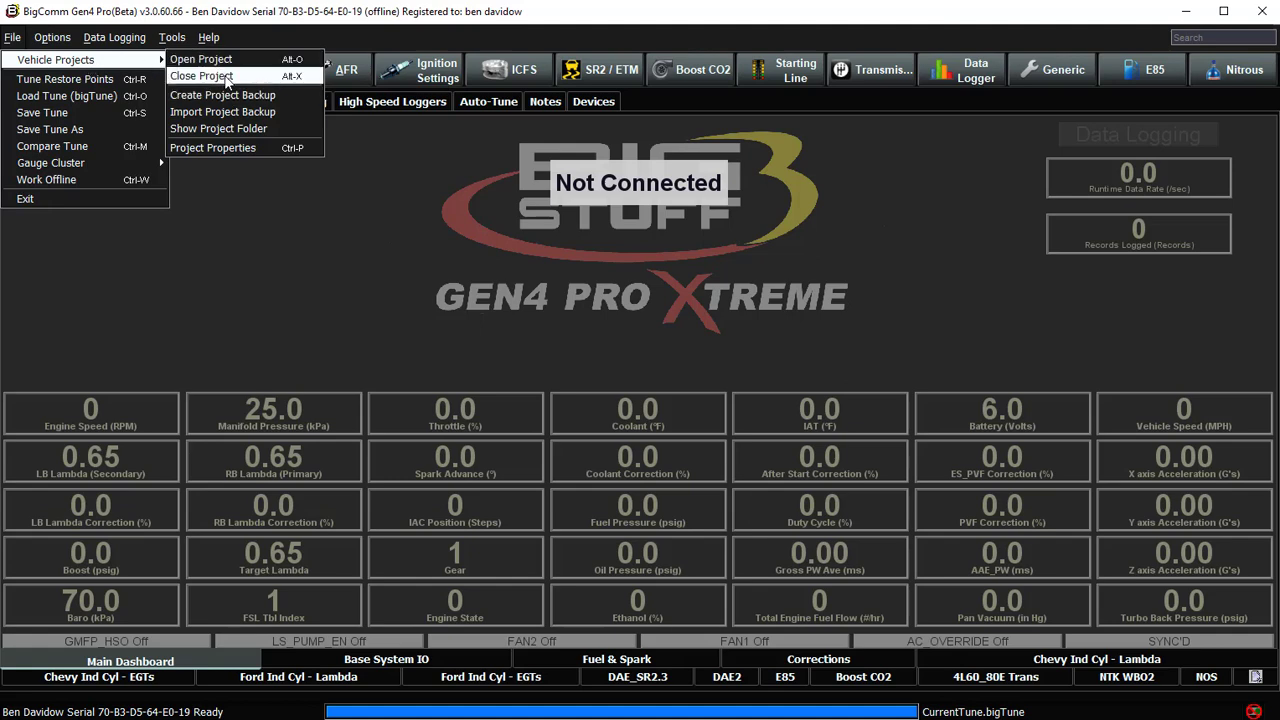
pyautogui.click(231, 125)
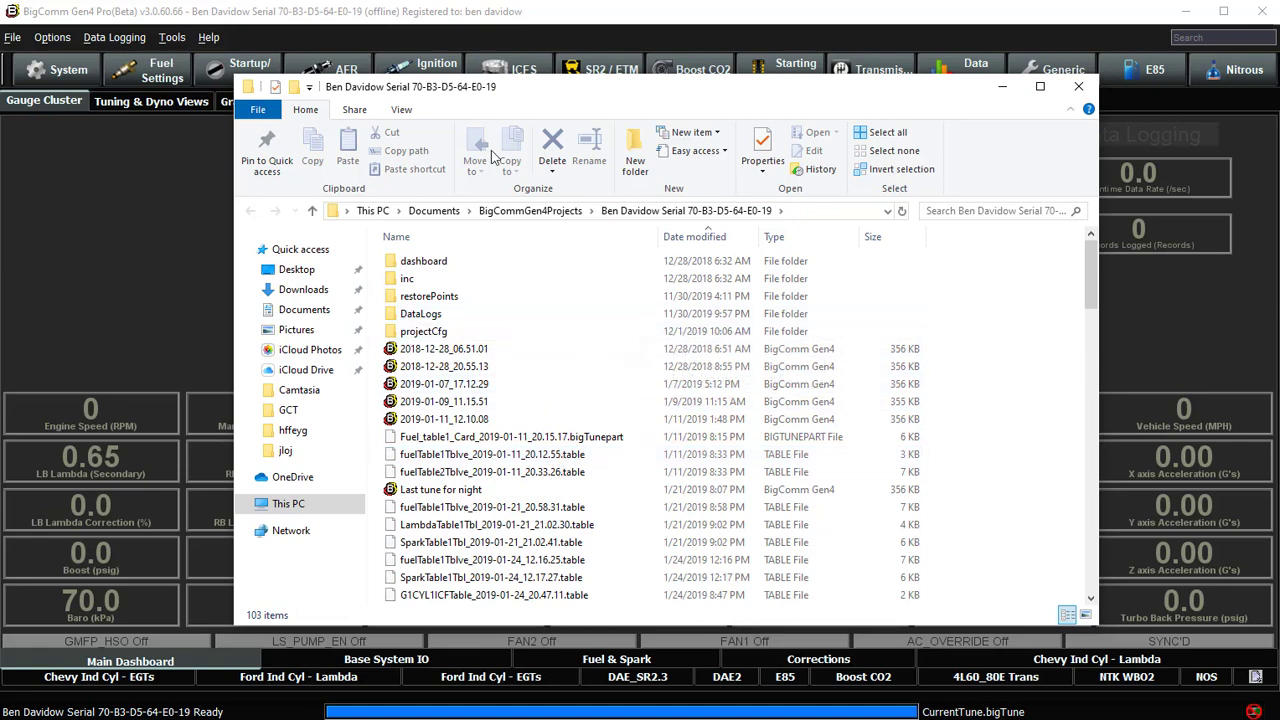
pyautogui.click(418, 313)
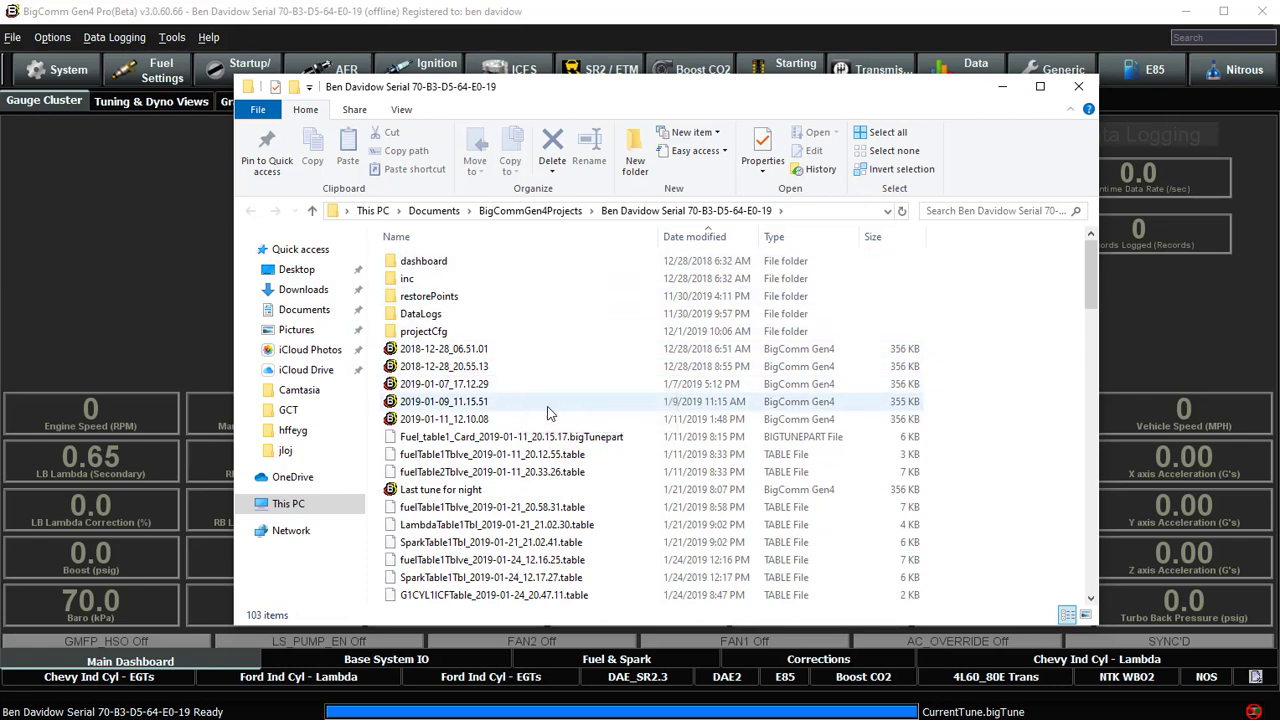
pyautogui.doubleClick(425, 297)
pyautogui.scroll(-3, 517, 318)
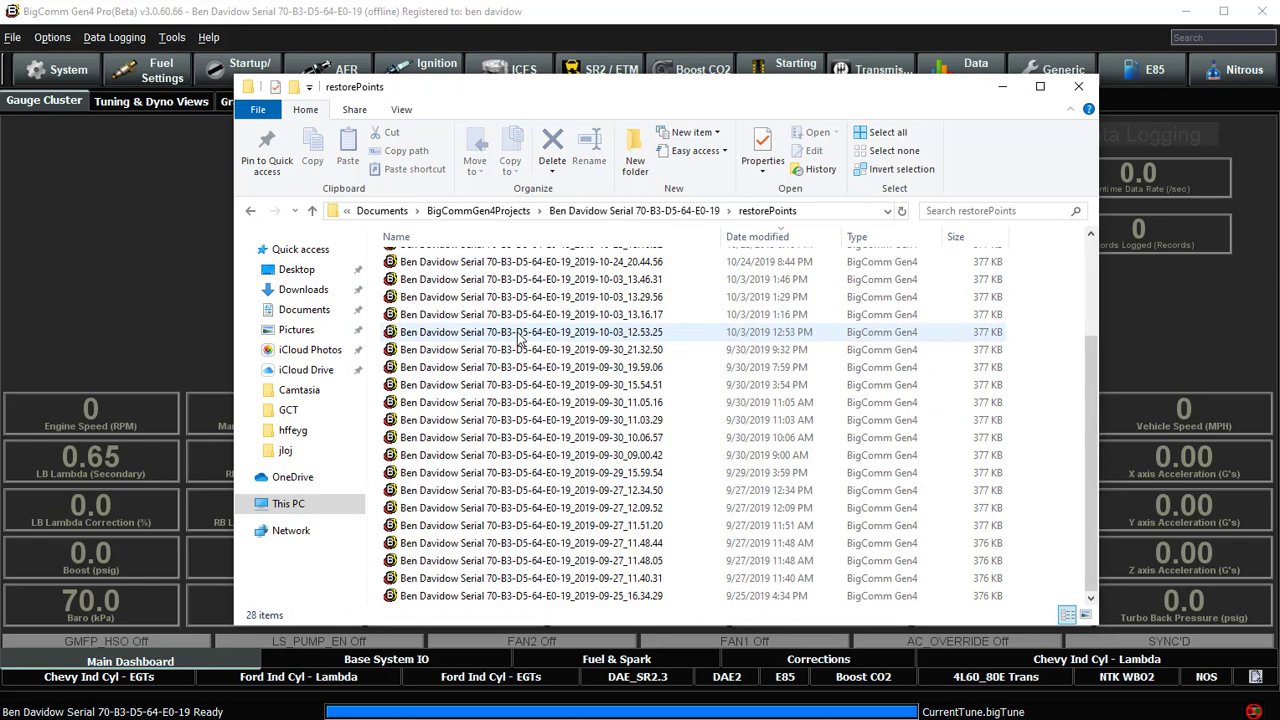
pyautogui.scroll(3, 520, 338)
# Go back to the main project folder, look through its tune, table and bigTunepart files, and return to BigComm Gen4 Pro
pyautogui.click(600, 211)
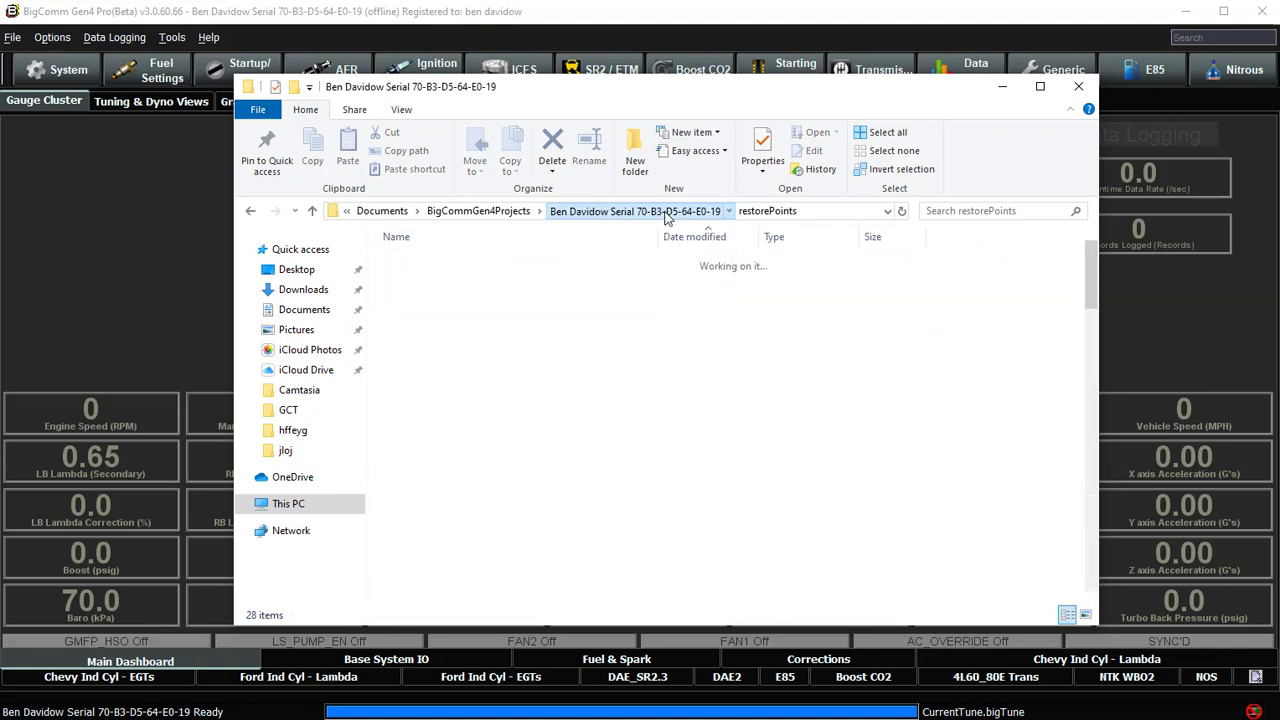
pyautogui.scroll(-2, 703, 385)
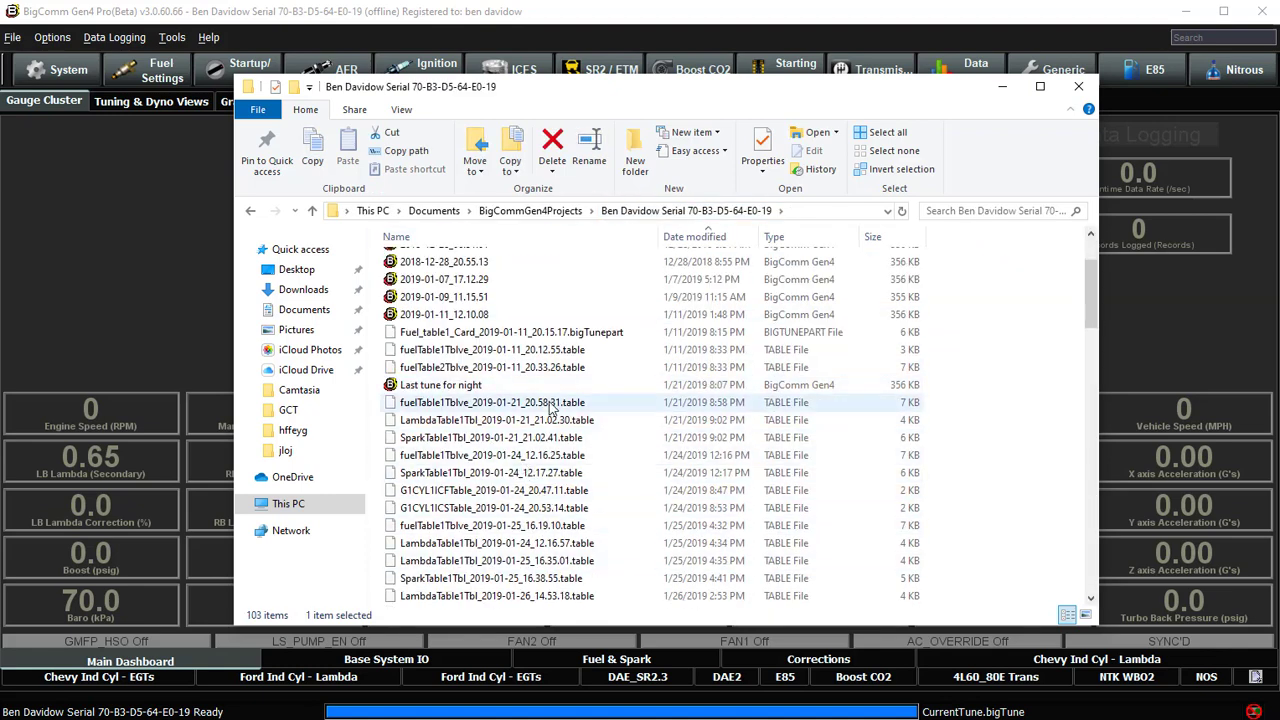
pyautogui.scroll(3, 500, 400)
pyautogui.scroll(-4, 560, 480)
pyautogui.scroll(-8, 580, 507)
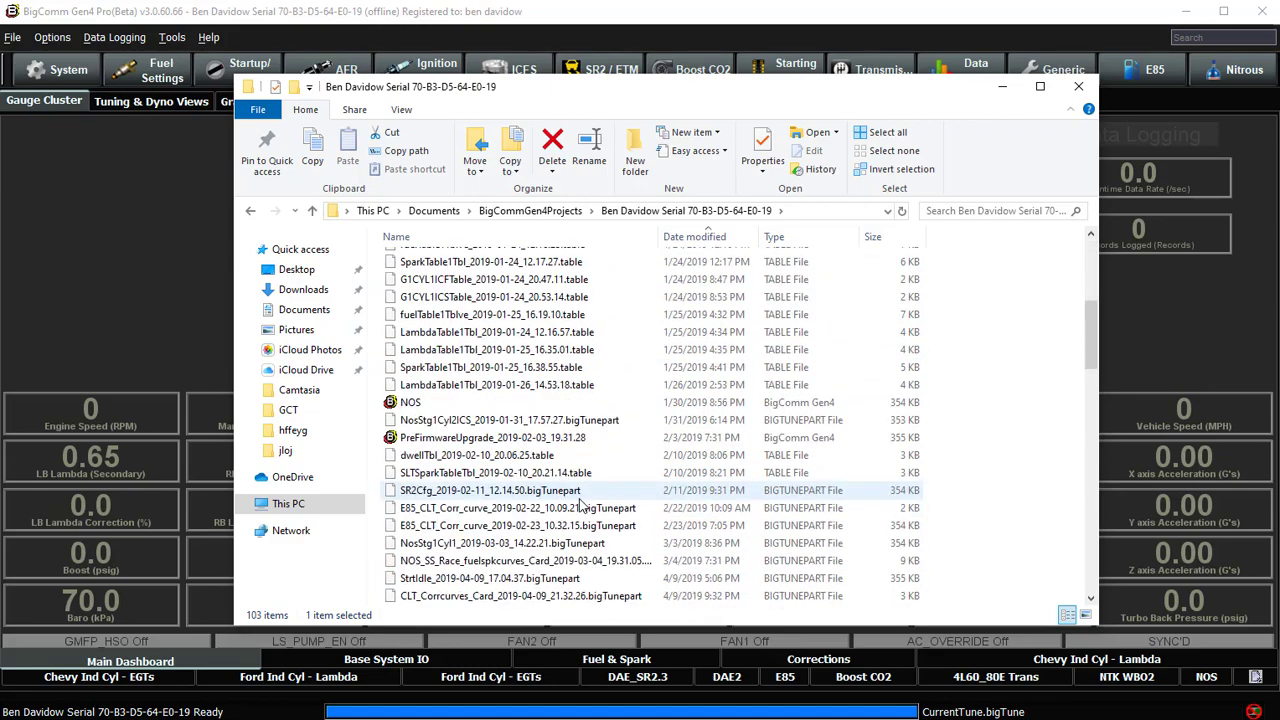
pyautogui.scroll(-7, 575, 496)
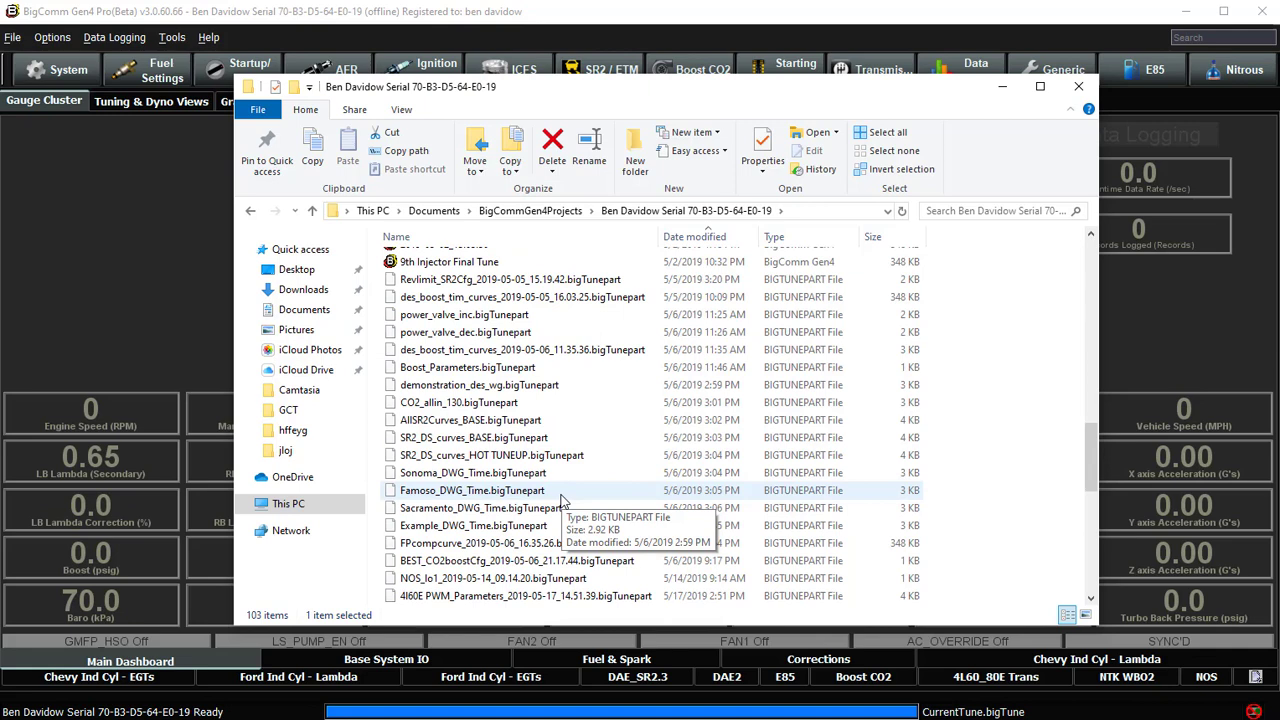
pyautogui.click(1192, 344)
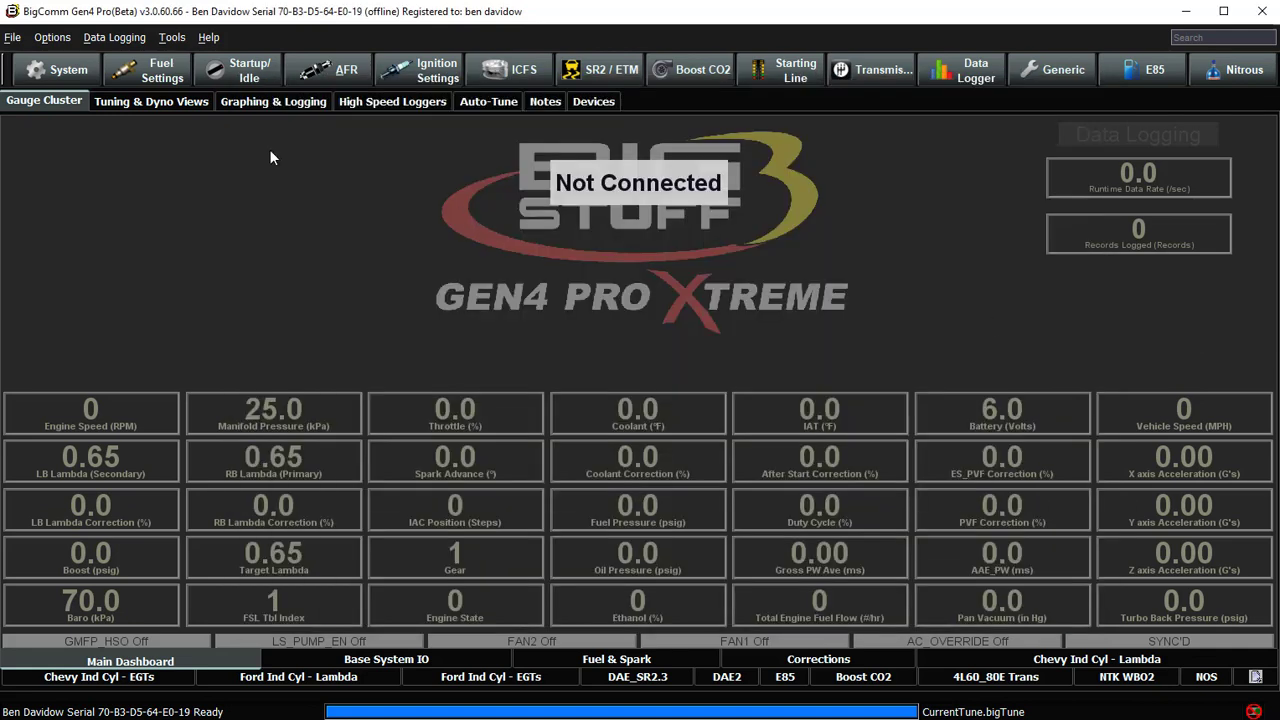
# Open the O2 and EGT Parameters from the AFR settings, view the dialog for saving their settings, and cancel it
pyautogui.click(323, 74)
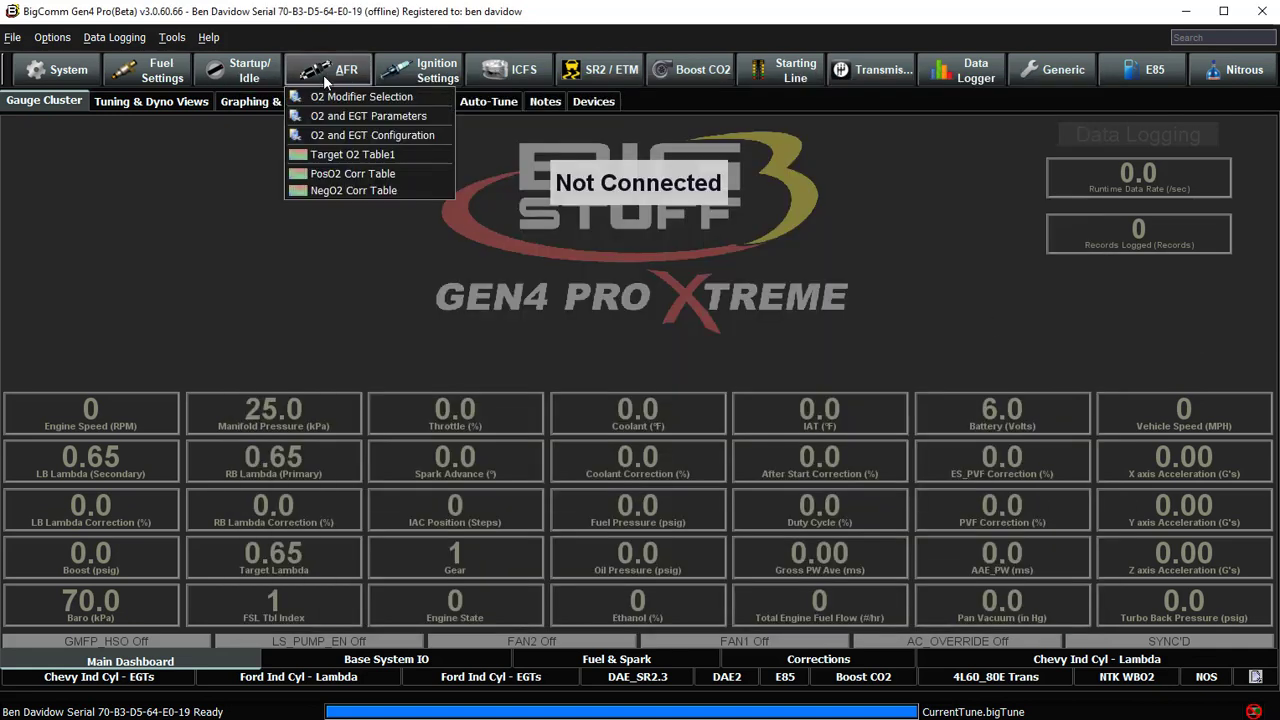
pyautogui.click(378, 115)
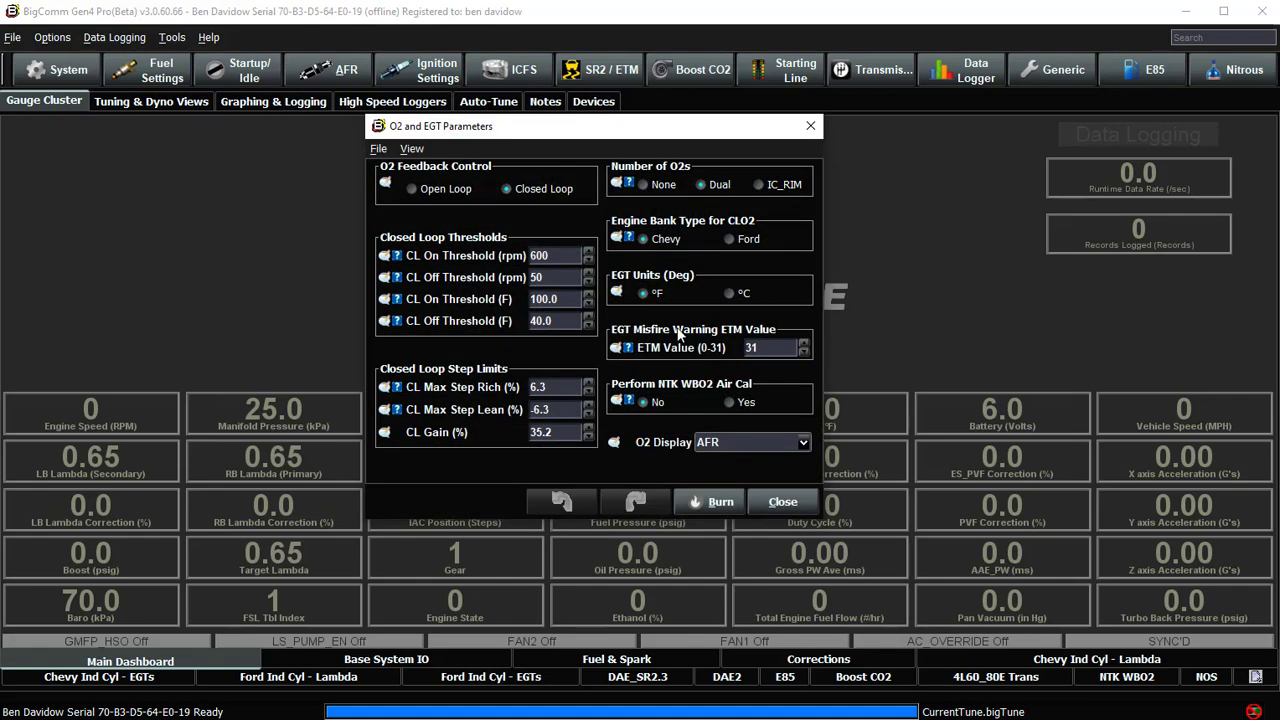
pyautogui.click(379, 149)
pyautogui.click(418, 167)
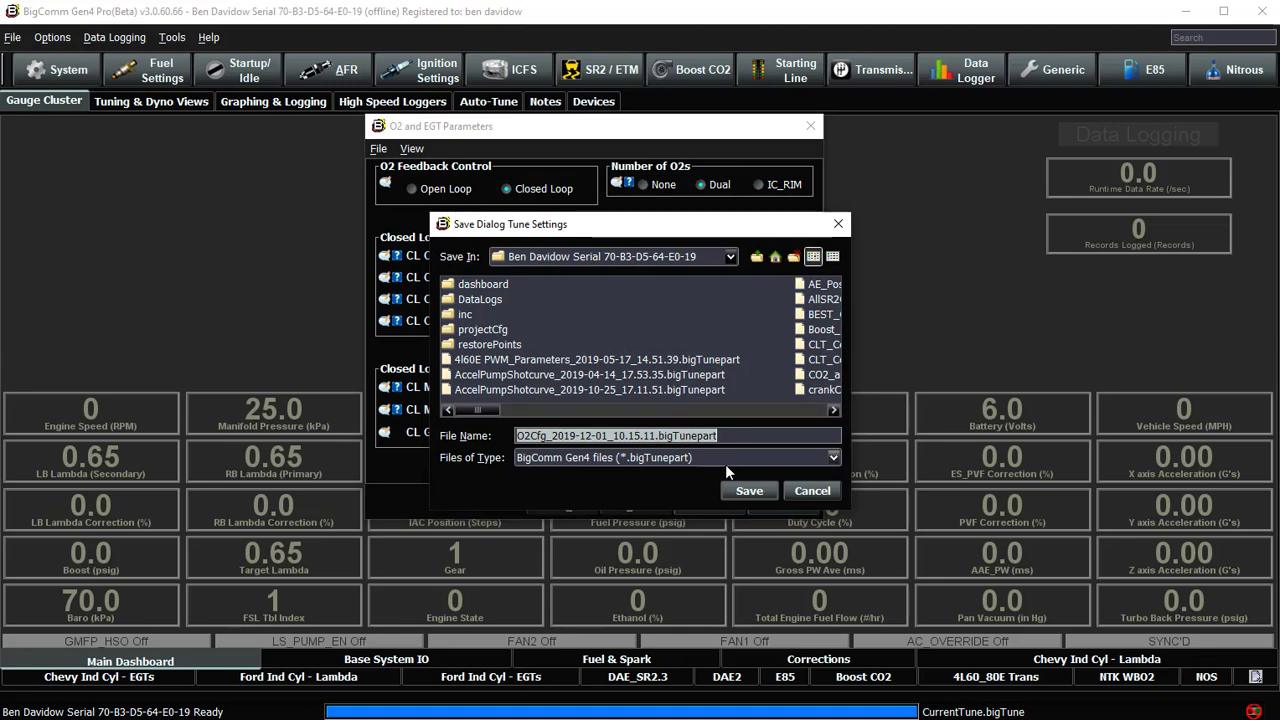
pyautogui.click(810, 491)
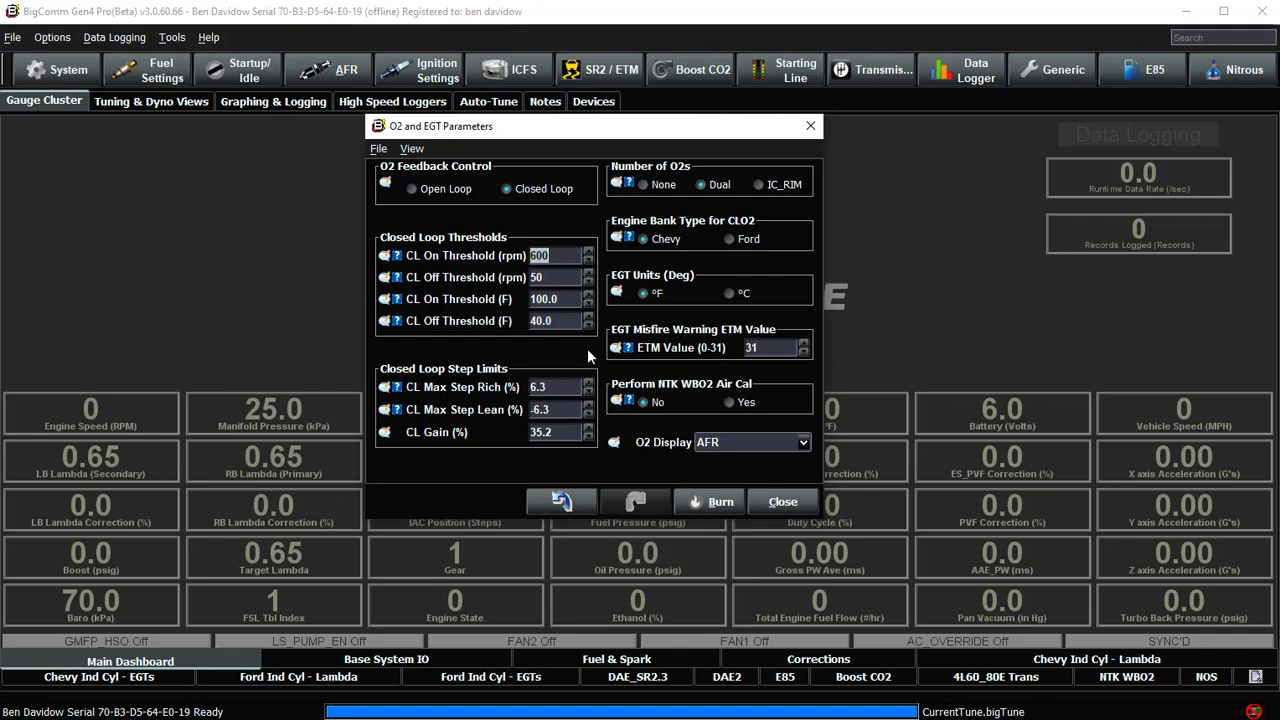
# View the Load Dialog Settings file chooser for the O2 and EGT Parameters, cancel it, and close the parameters
pyautogui.click(378, 148)
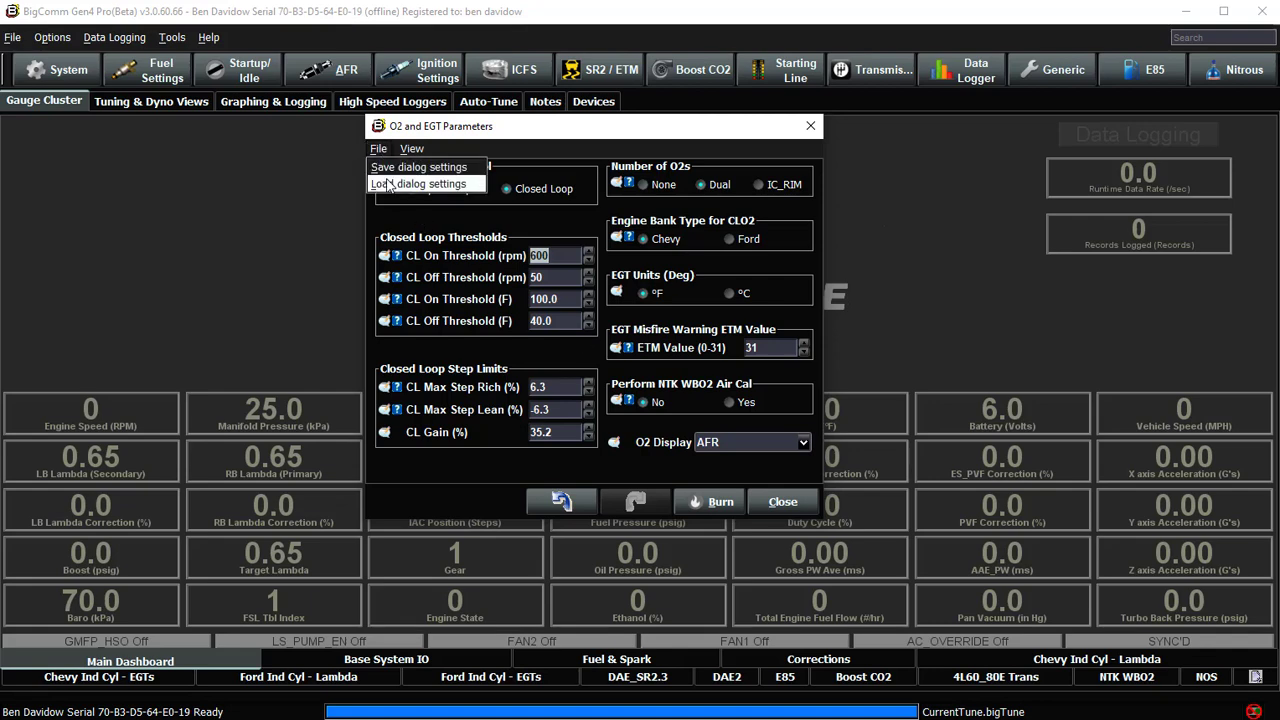
pyautogui.click(430, 183)
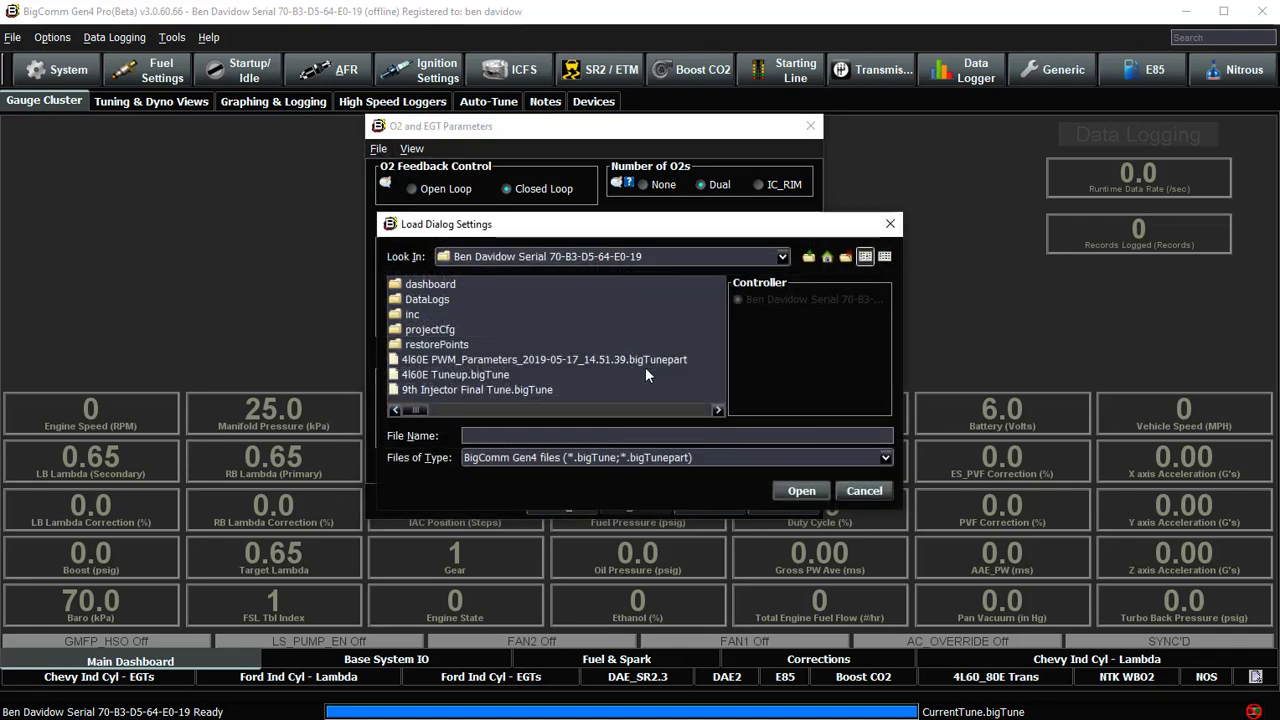
pyautogui.click(864, 491)
pyautogui.click(785, 502)
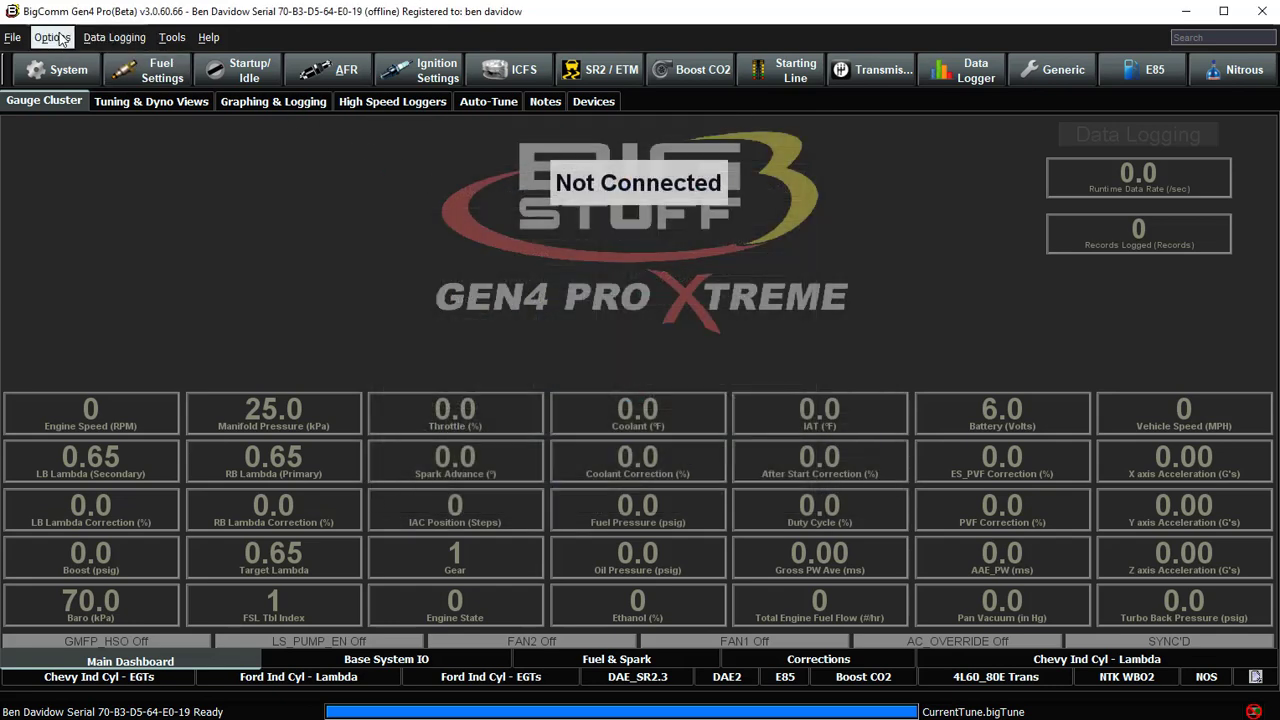
# Show the project folder again and examine its saved bigTunepart files, such as CO2_allin_130 and Sacramento_DWG_Time
pyautogui.click(14, 38)
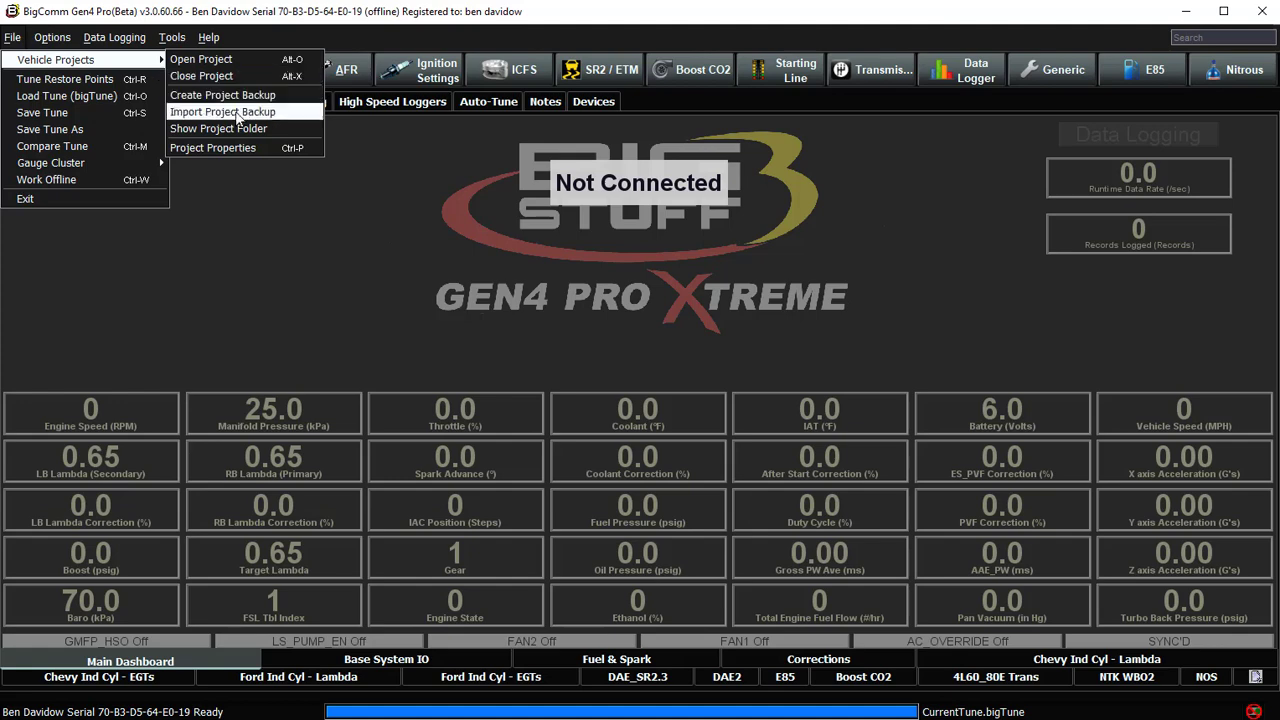
pyautogui.click(262, 129)
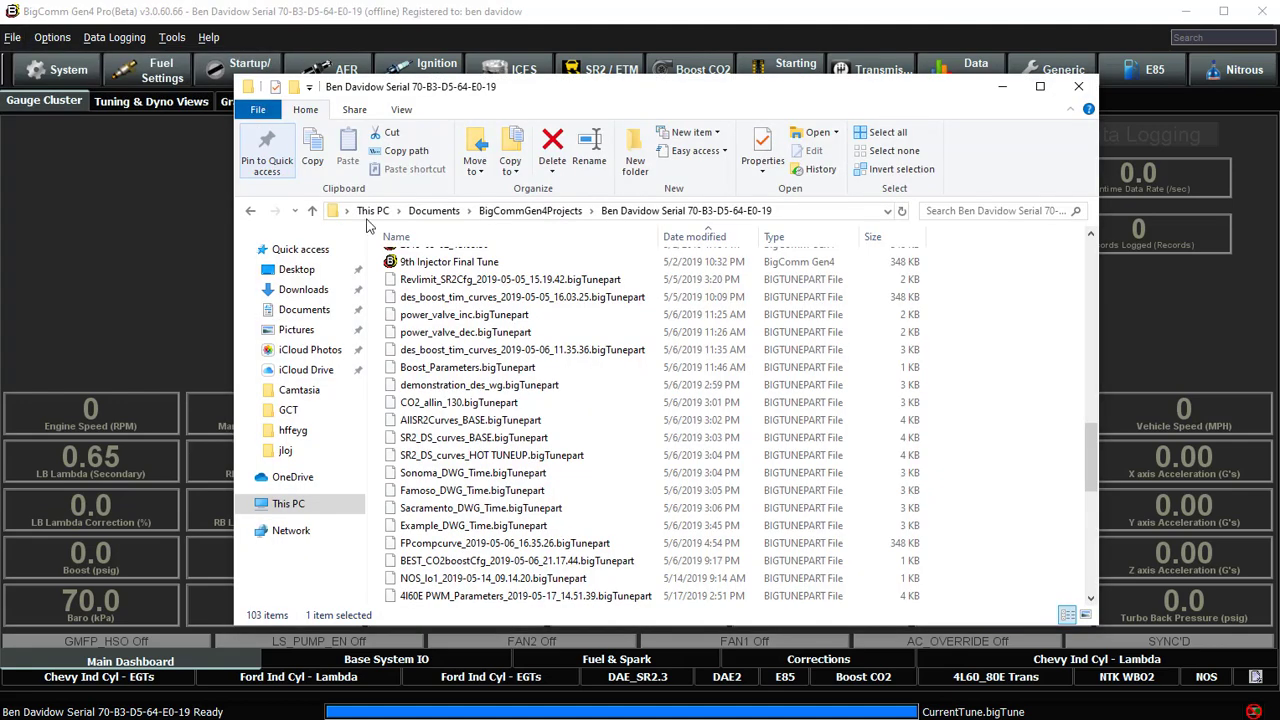
pyautogui.click(480, 402)
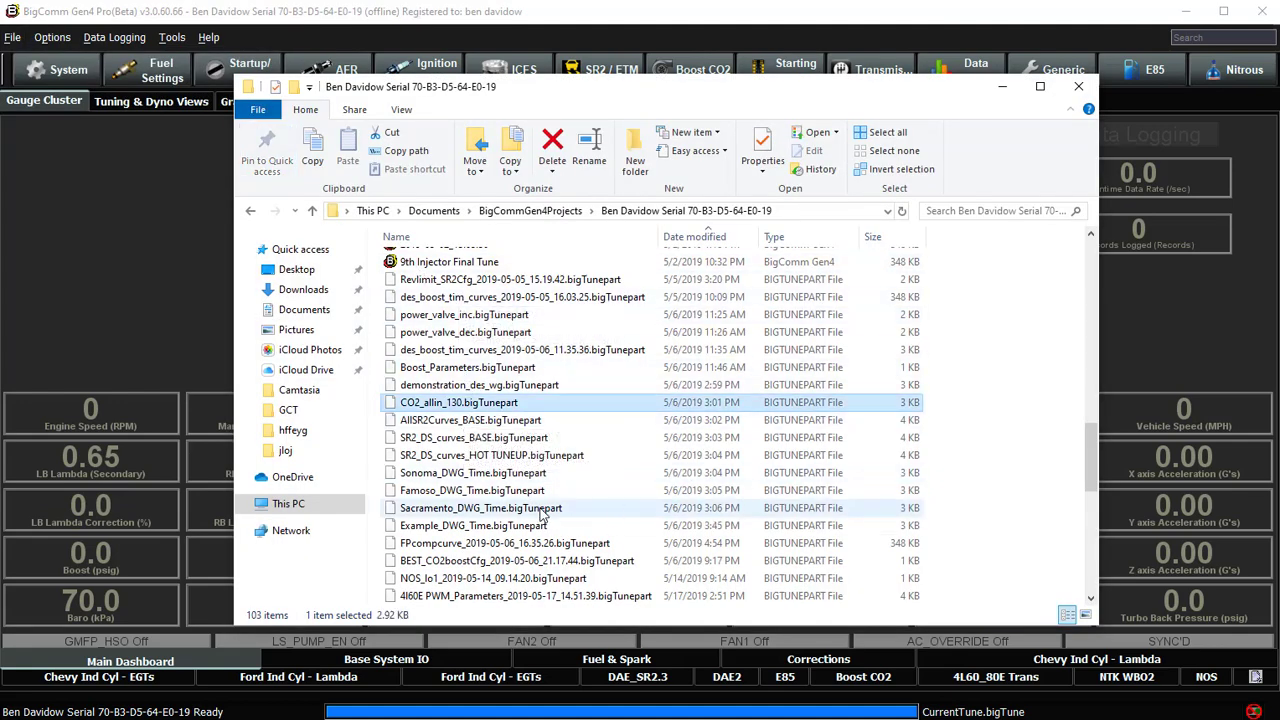
pyautogui.scroll(-6, 560, 450)
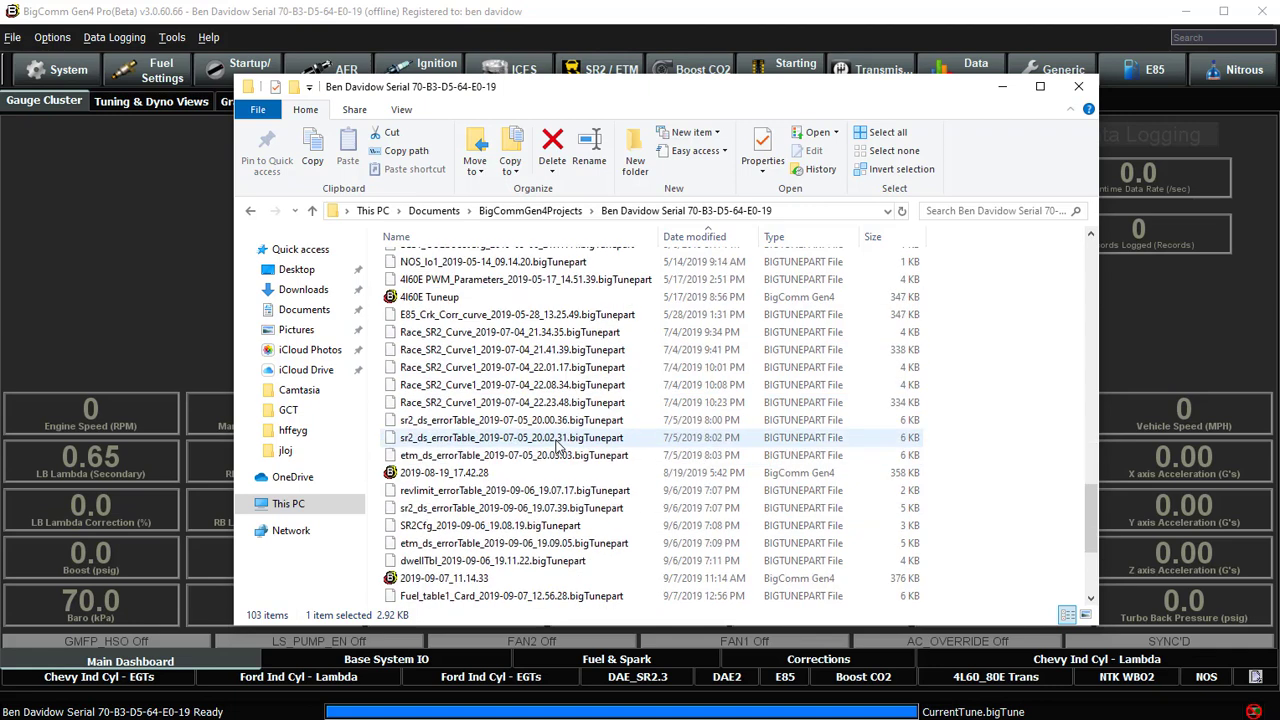
pyautogui.scroll(4, 558, 440)
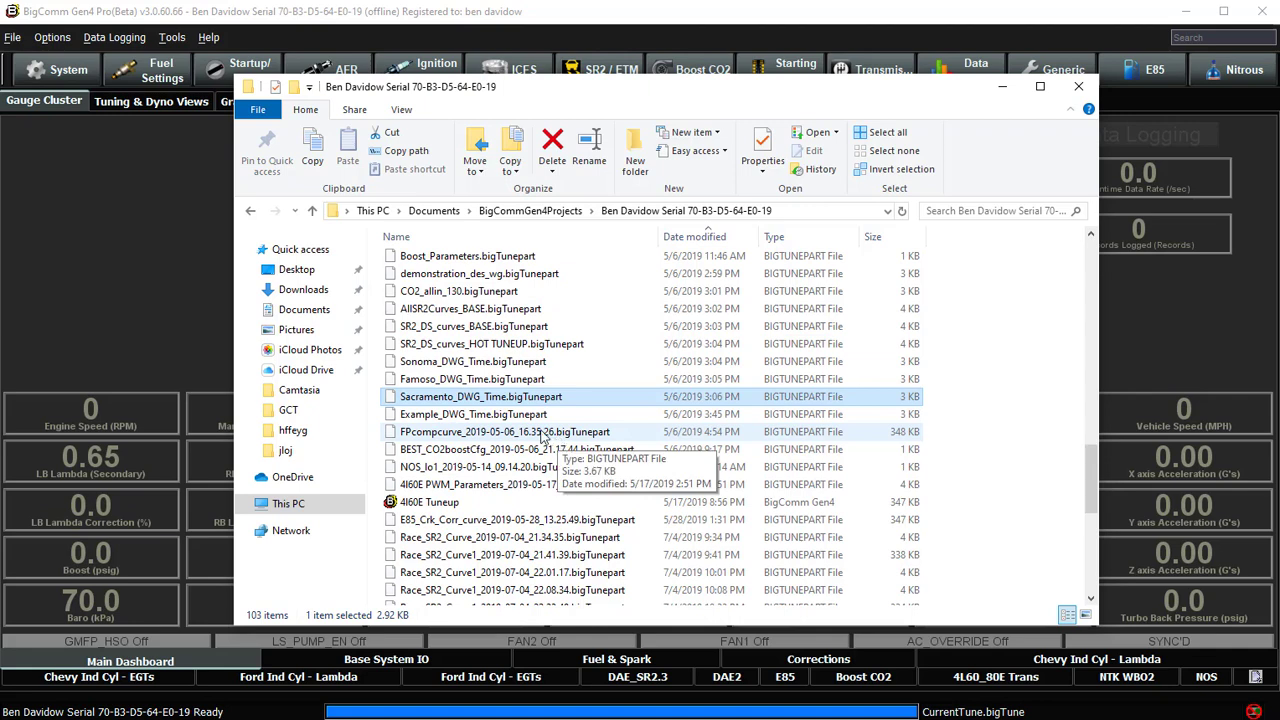
pyautogui.scroll(2, 545, 434)
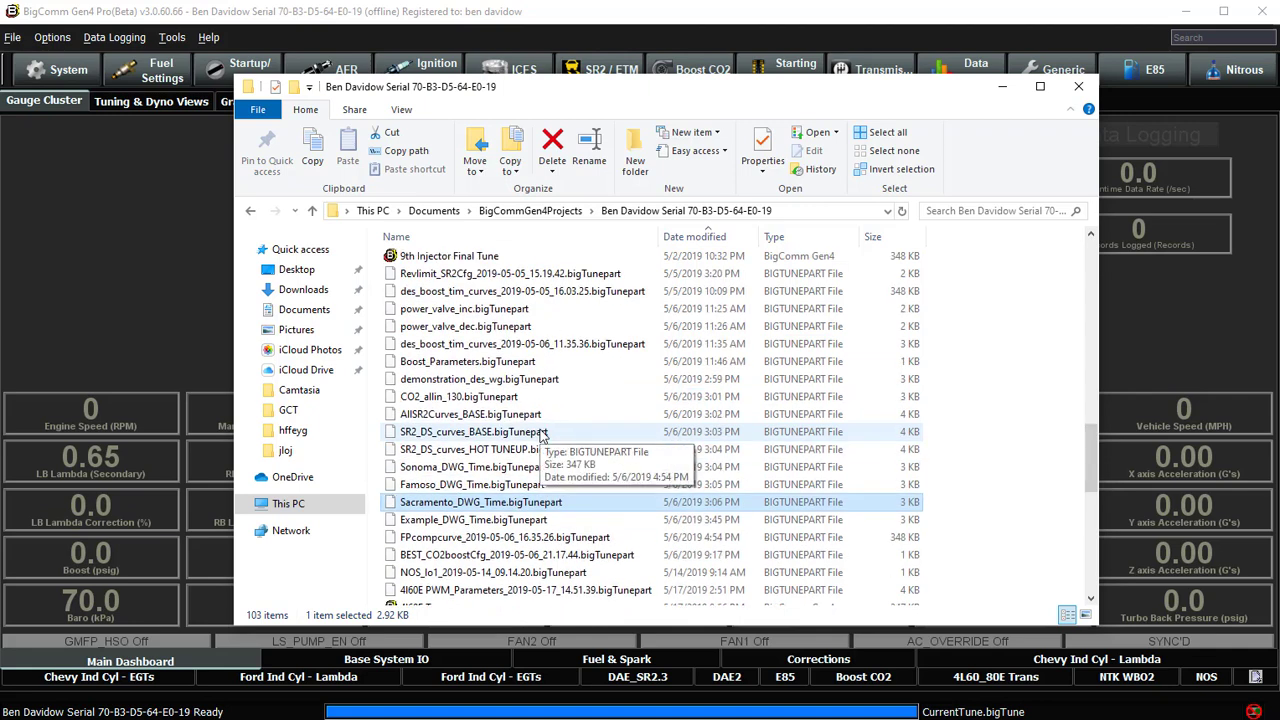
pyautogui.scroll(1, 545, 430)
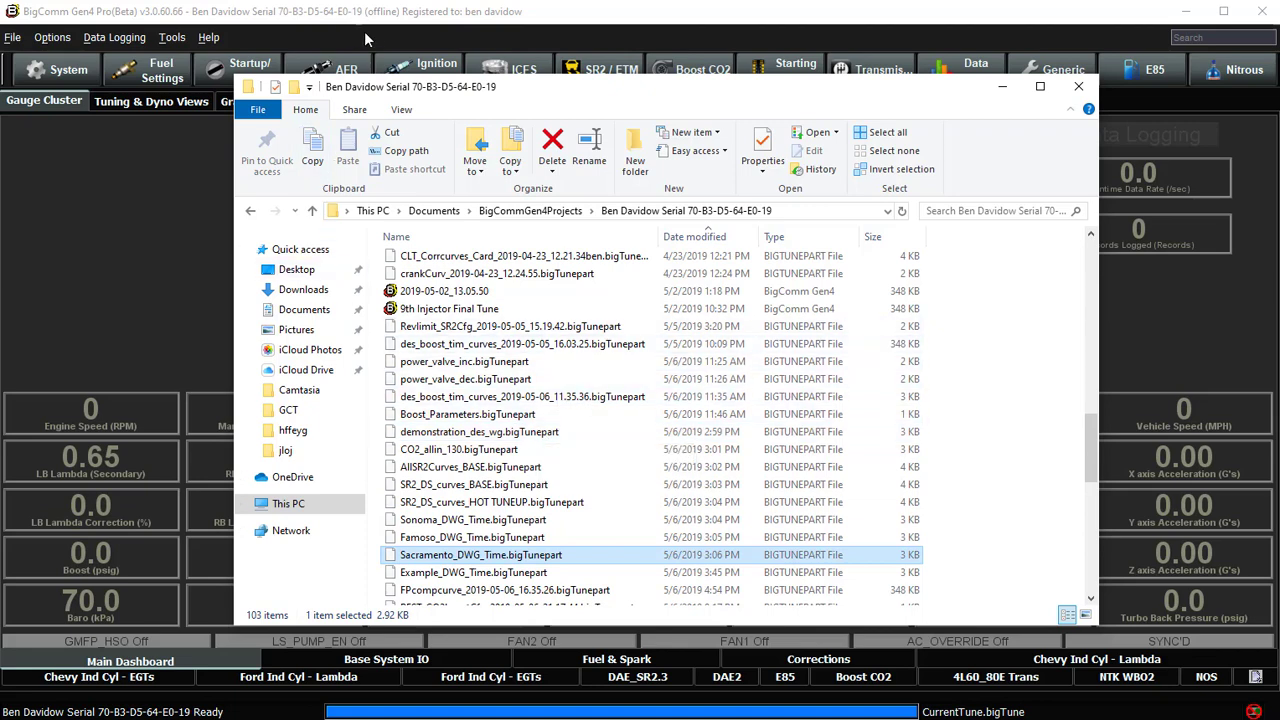
pyautogui.scroll(3, 590, 398)
# Open the DataLogs subfolder of the project and look over its recorded .mlg log files
pyautogui.click(686, 210)
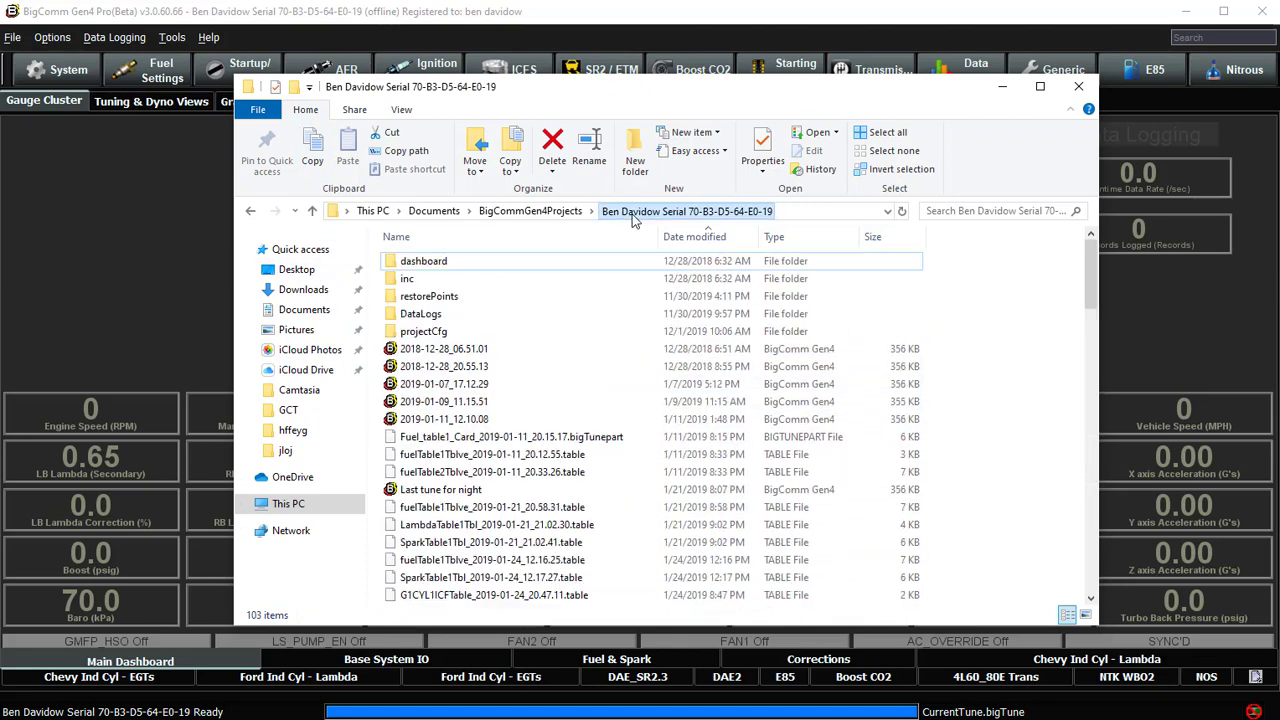
pyautogui.doubleClick(420, 313)
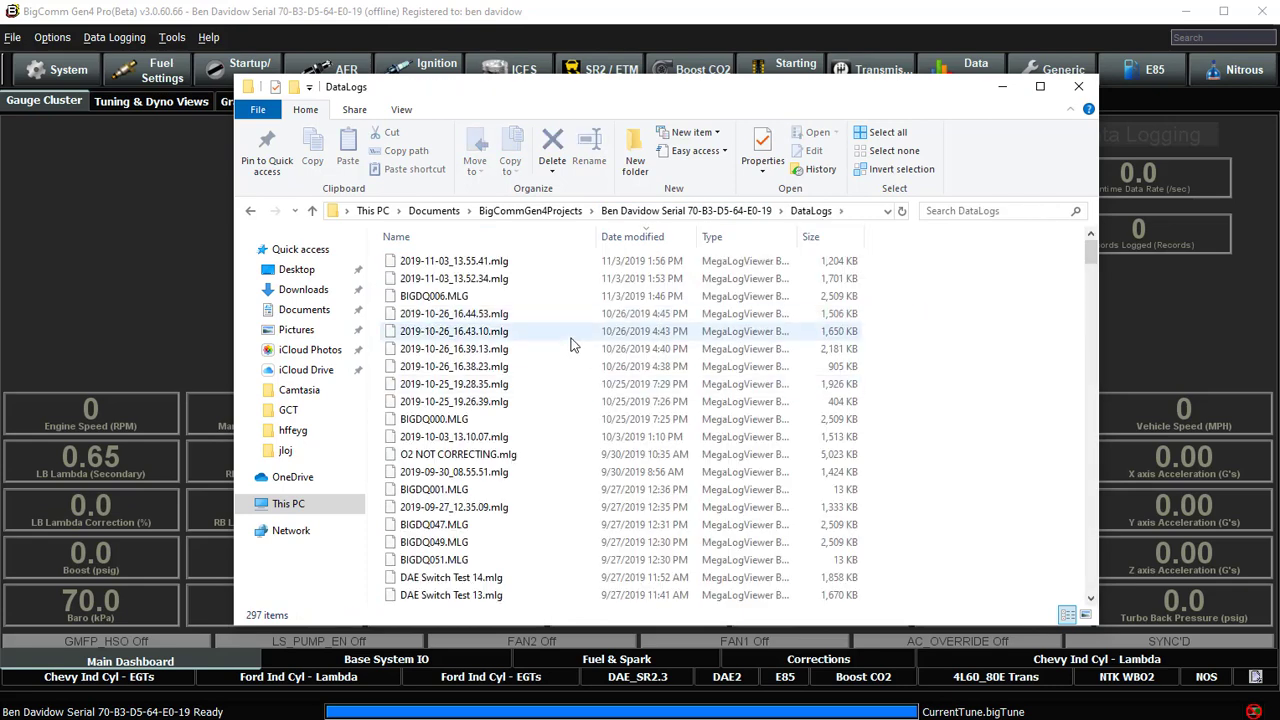
pyautogui.click(493, 352)
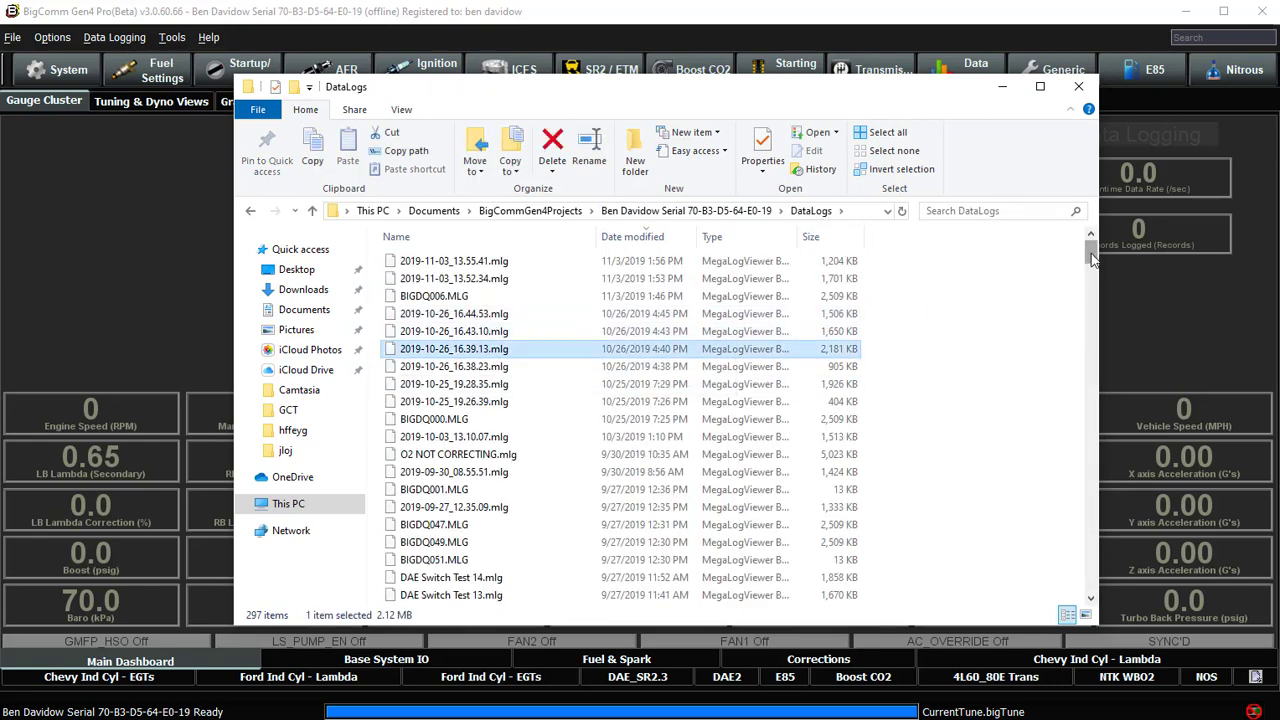
pyautogui.moveTo(1093, 258)
pyautogui.mouseDown()
pyautogui.moveTo(1093, 500)
pyautogui.moveTo(1090, 246)
pyautogui.mouseUp()
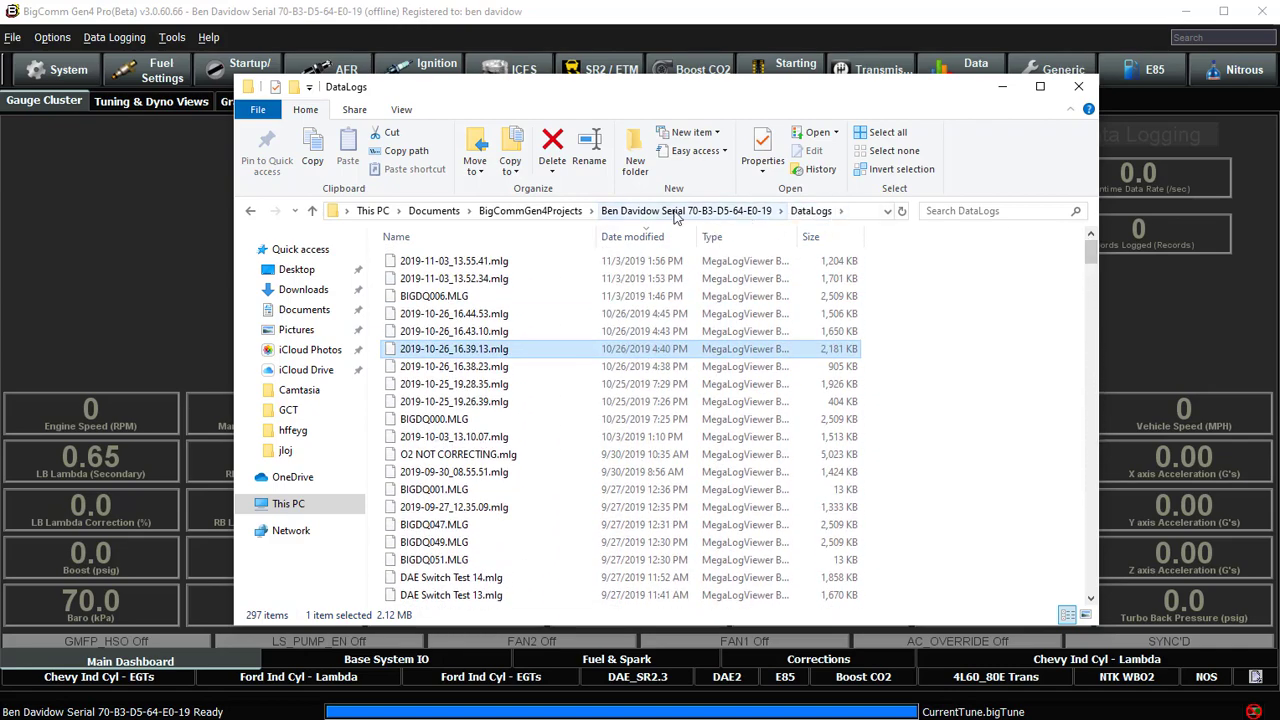
# Go back from DataLogs to the main project folder and look over its subfolders and files
pyautogui.click(675, 218)
pyautogui.scroll(-3, 1053, 278)
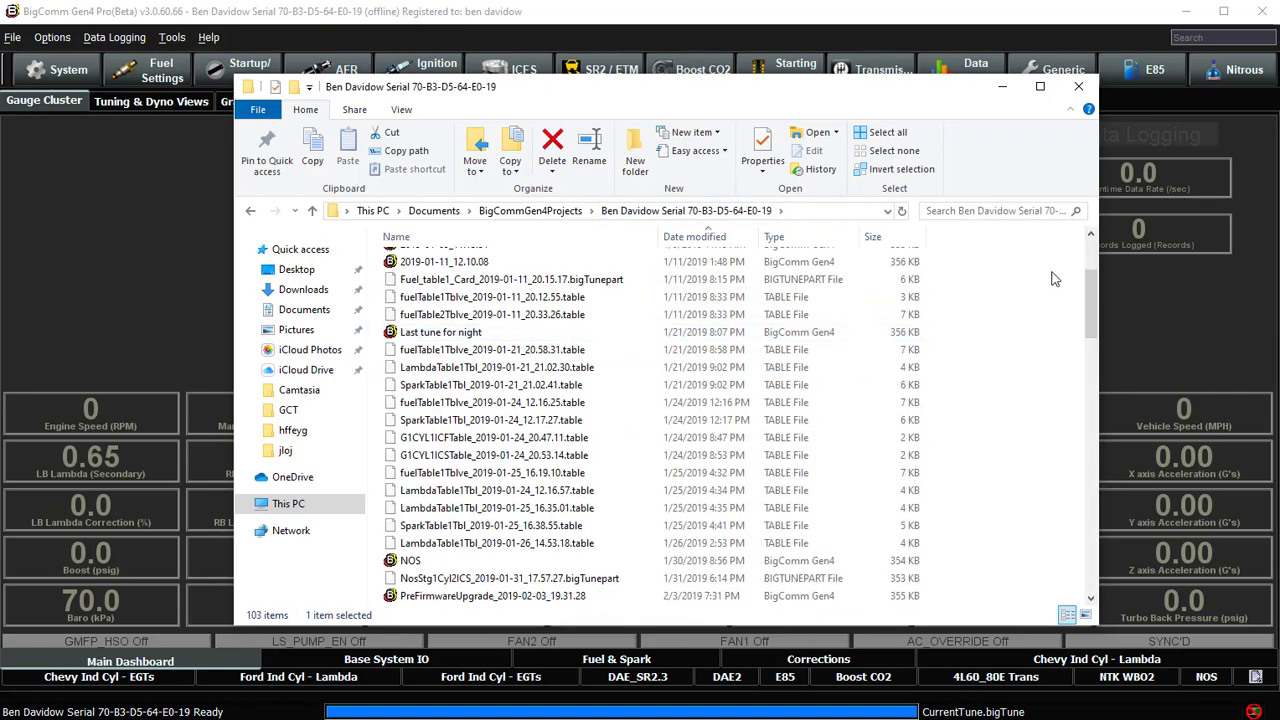
pyautogui.moveTo(1086, 298); pyautogui.dragTo(1098, 258)
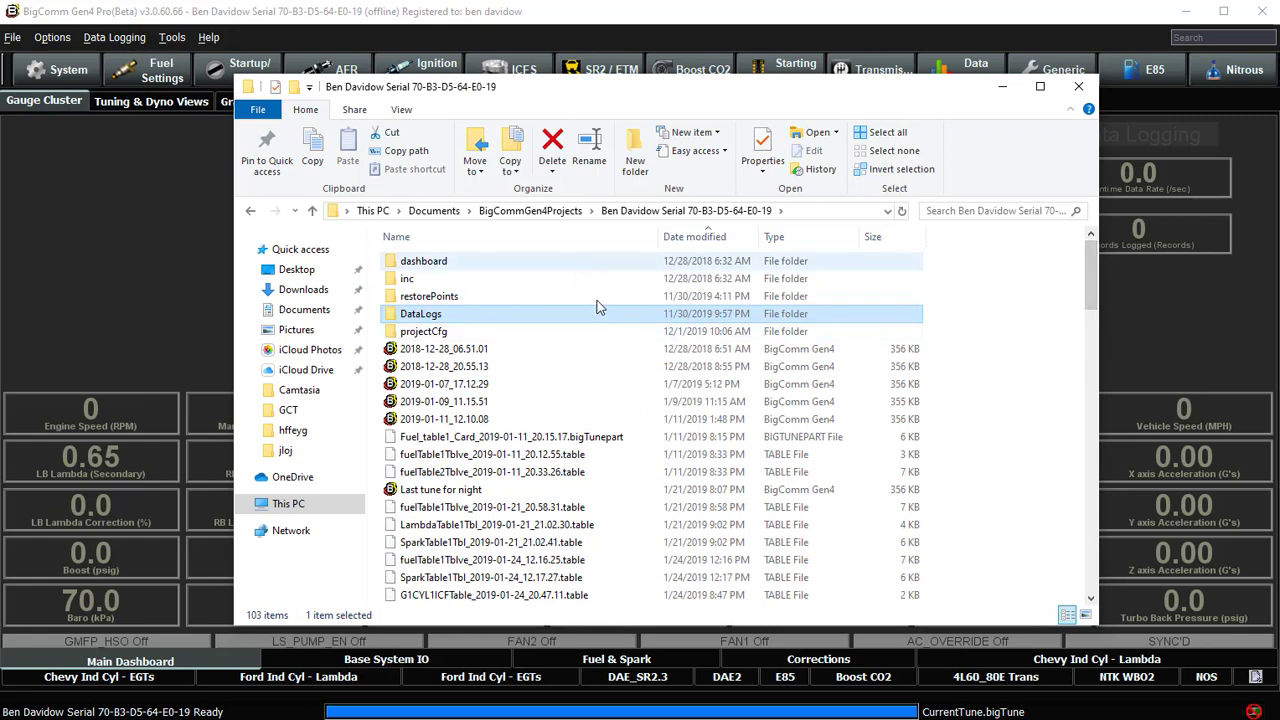
# Leave the project folder, view the Create Project Backup options for including data logs and restore points, and cancel the backup
pyautogui.click(485, 37)
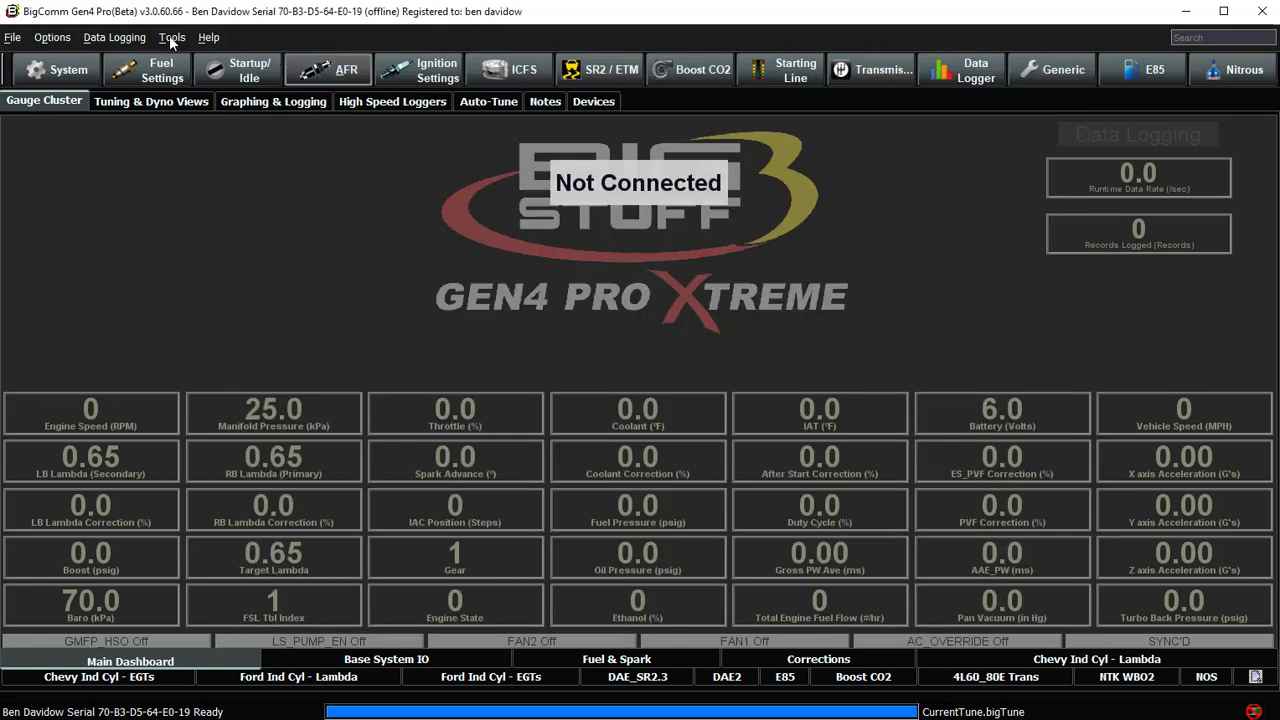
pyautogui.click(13, 37)
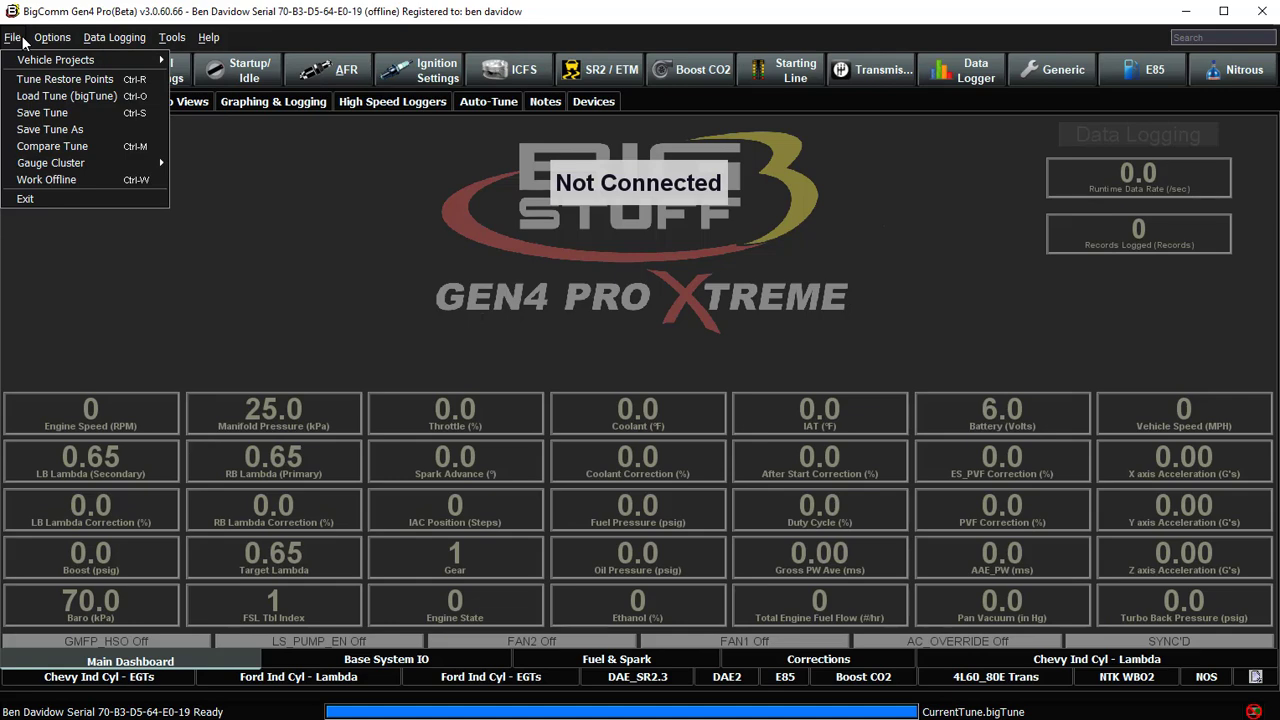
pyautogui.moveTo(24, 62)
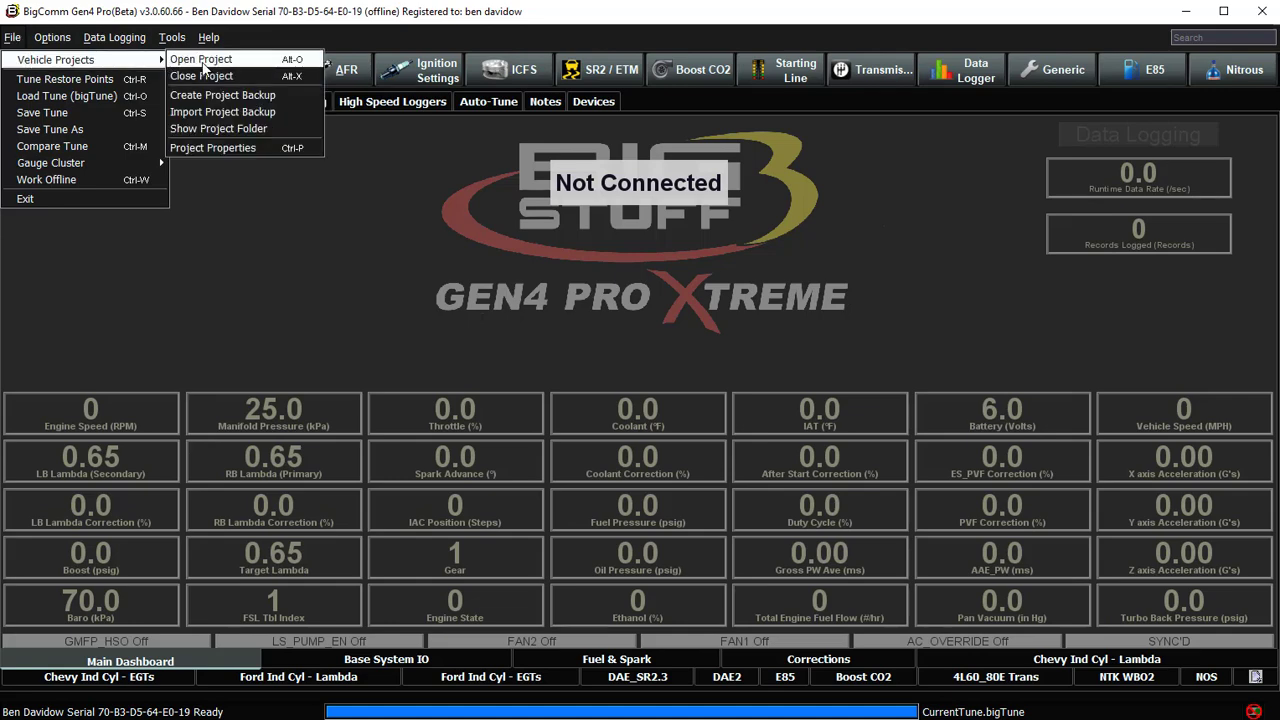
pyautogui.click(278, 101)
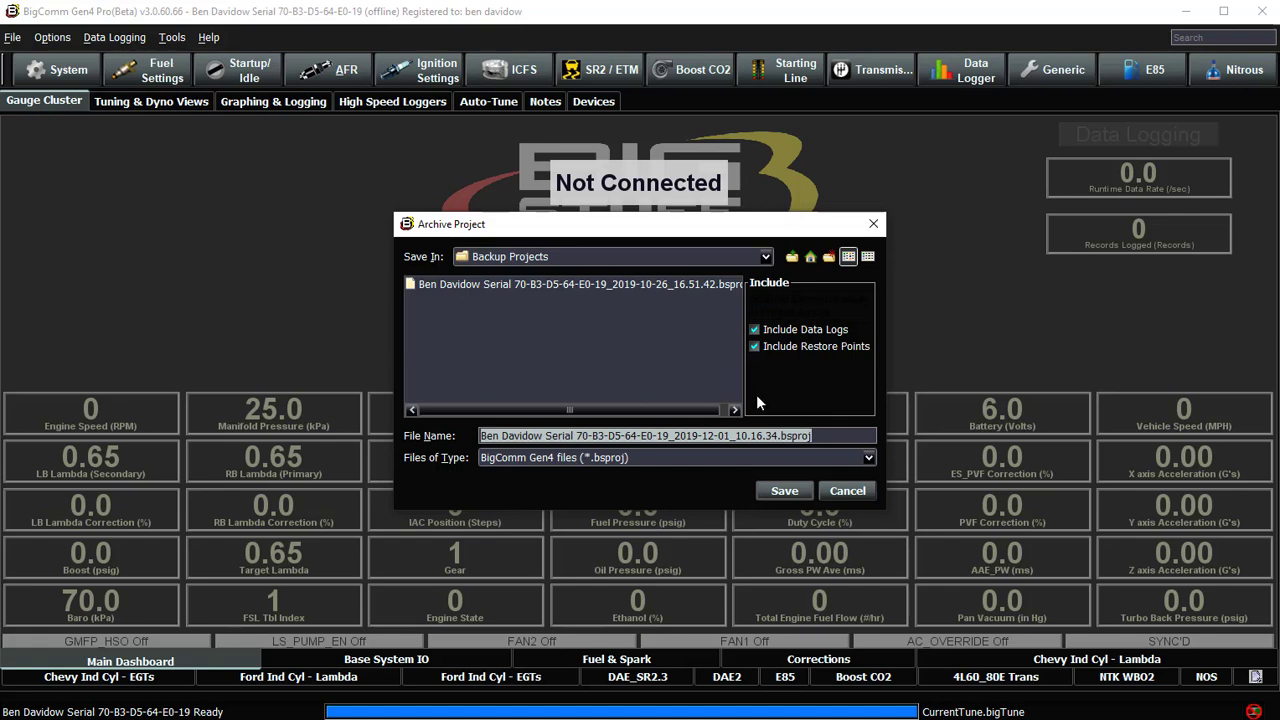
pyautogui.click(845, 492)
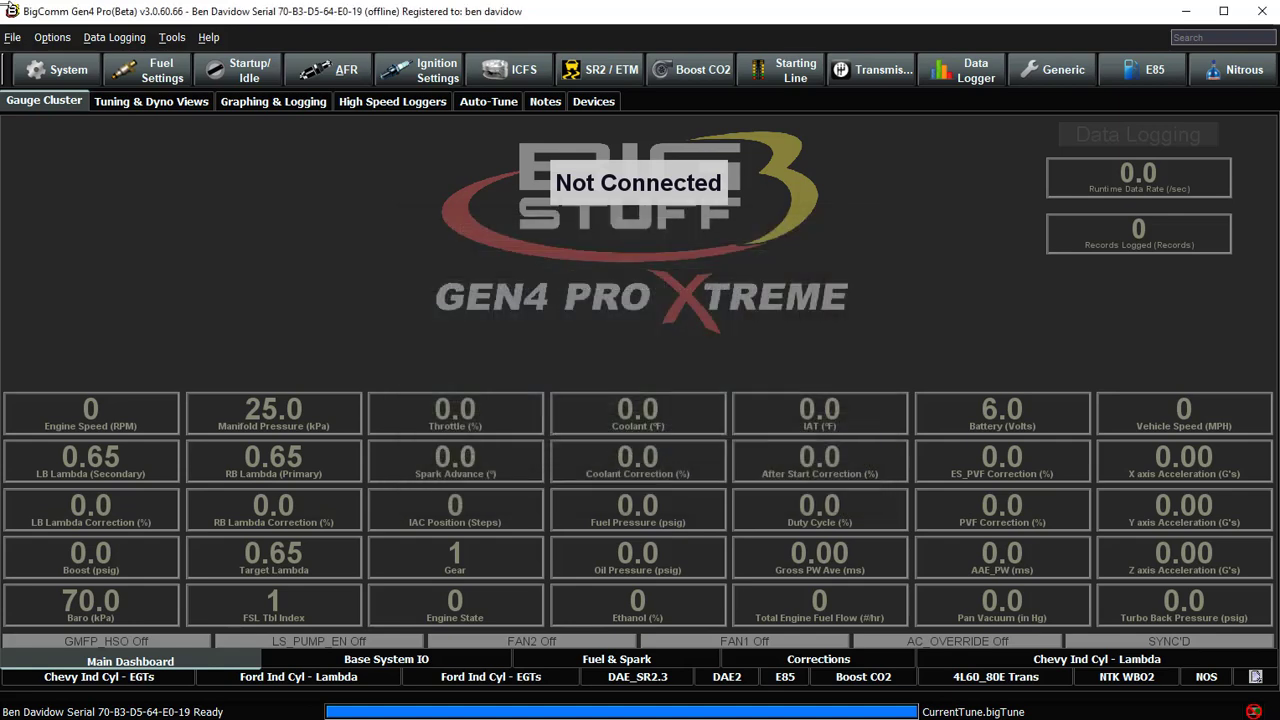
# Compare the current tune with the saved file 9th Injector Final Tune.bigTune
pyautogui.click(13, 38)
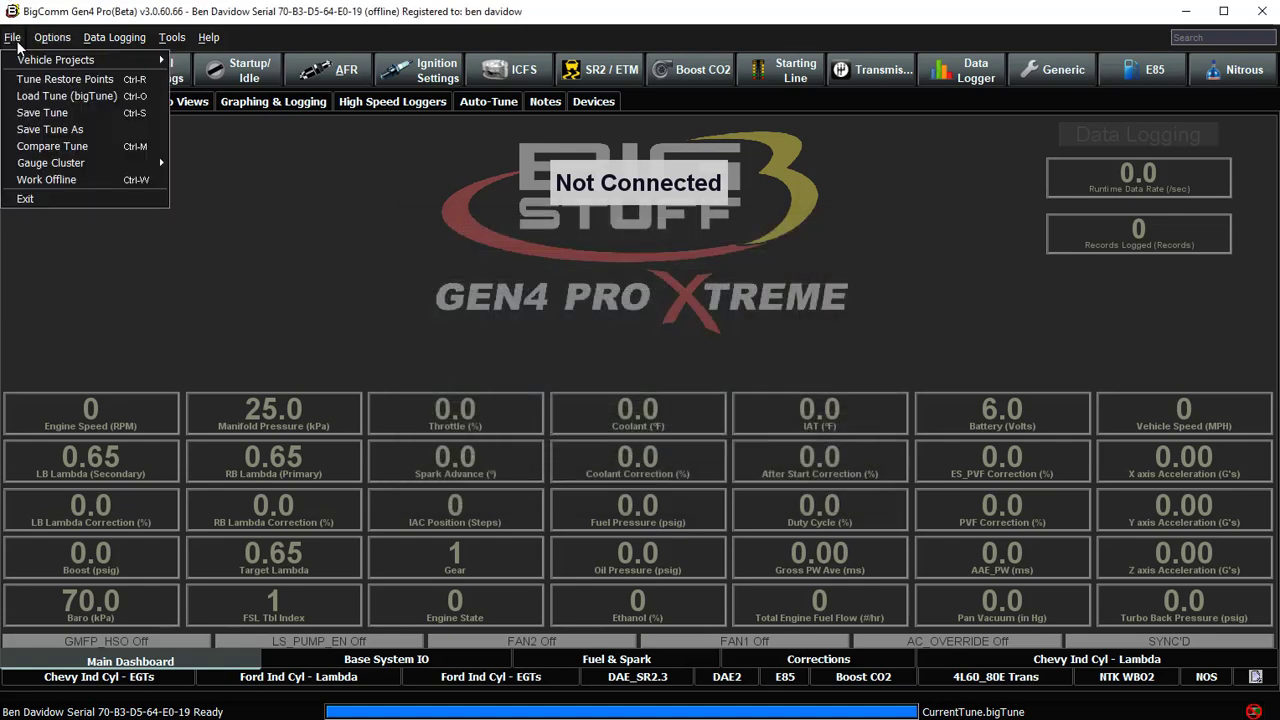
pyautogui.moveTo(27, 62)
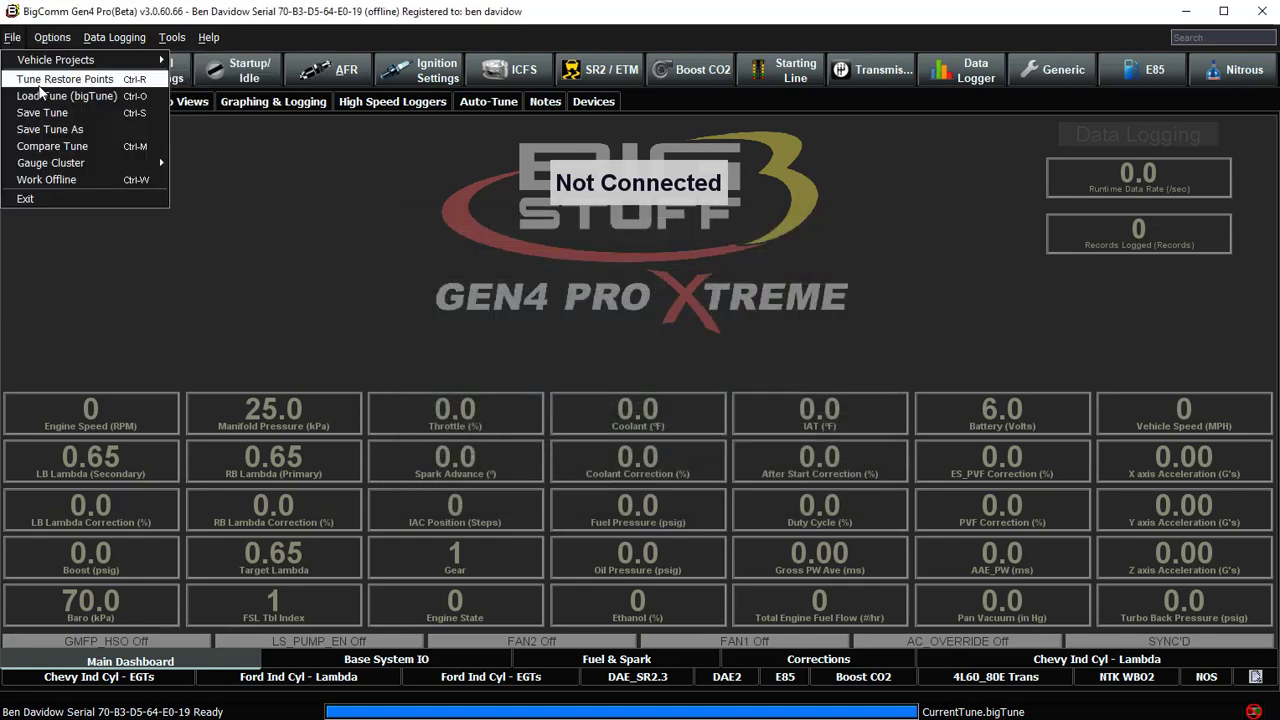
pyautogui.click(78, 146)
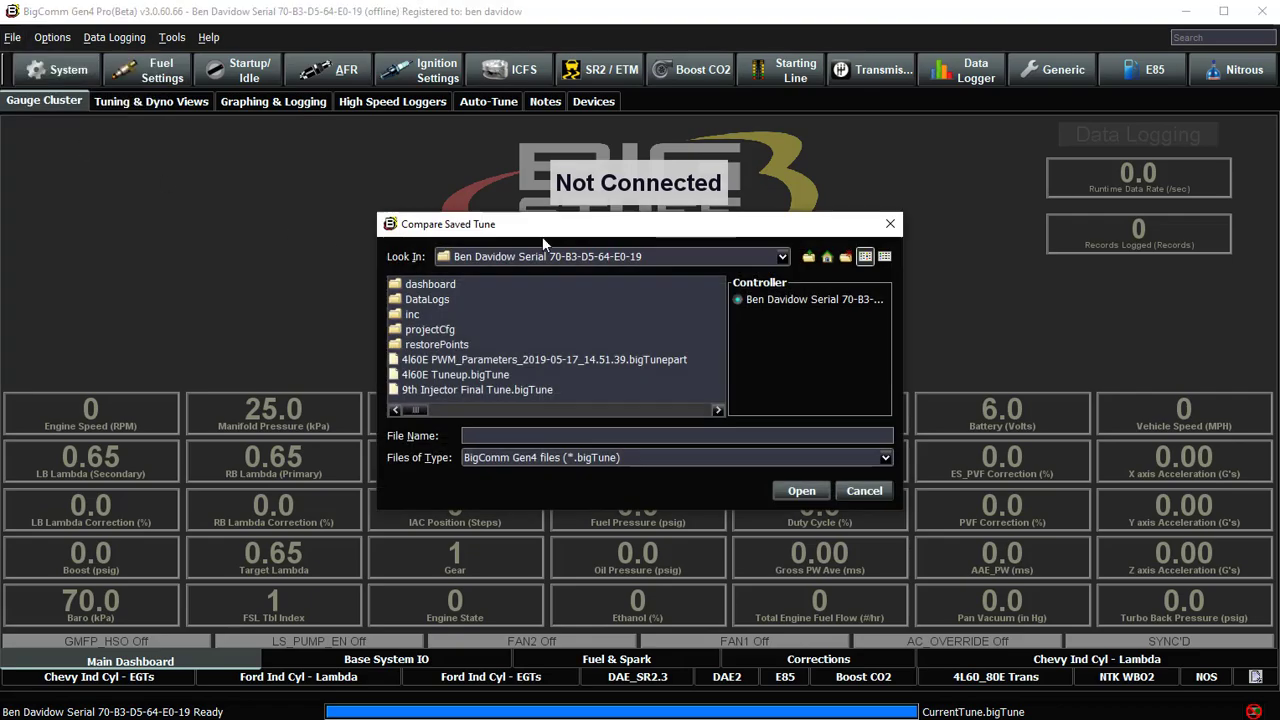
pyautogui.click(498, 388)
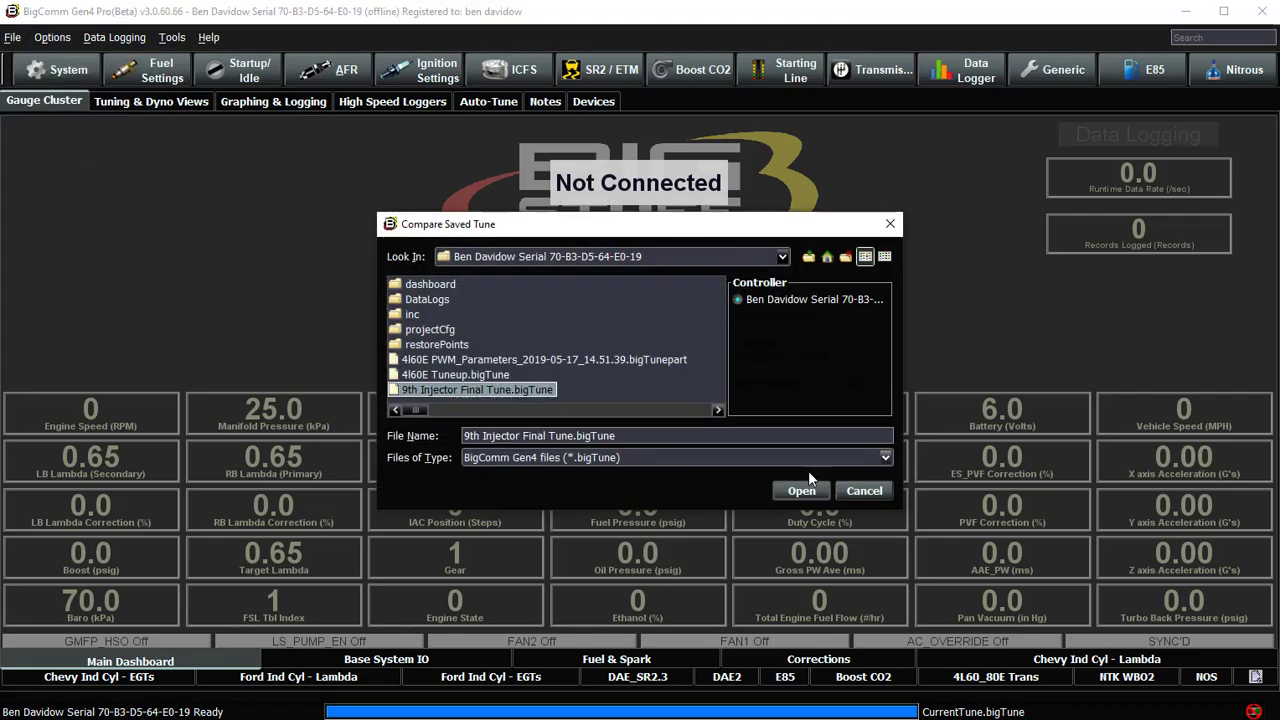
pyautogui.click(805, 487)
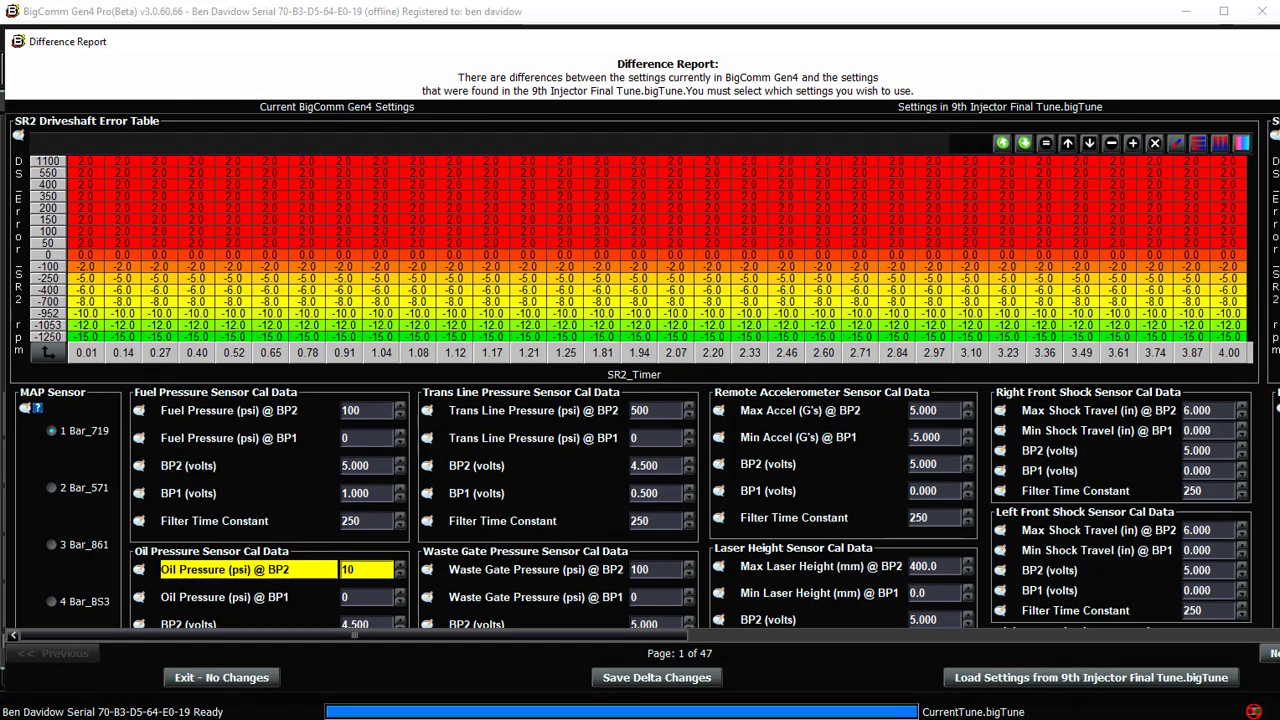
# Examine the sensor calibration differences on page 1 of the Difference Report and the pin assignment differences on page 2
pyautogui.scroll(-3, 640, 400)
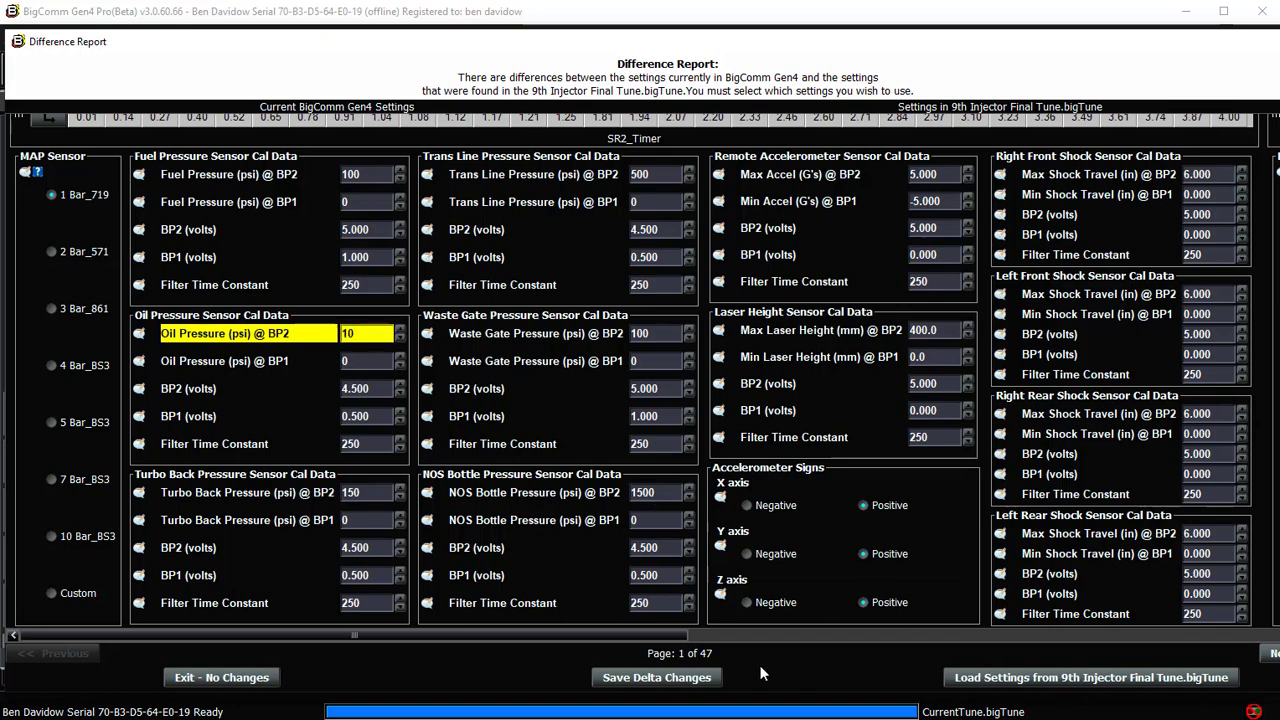
pyautogui.click(1270, 653)
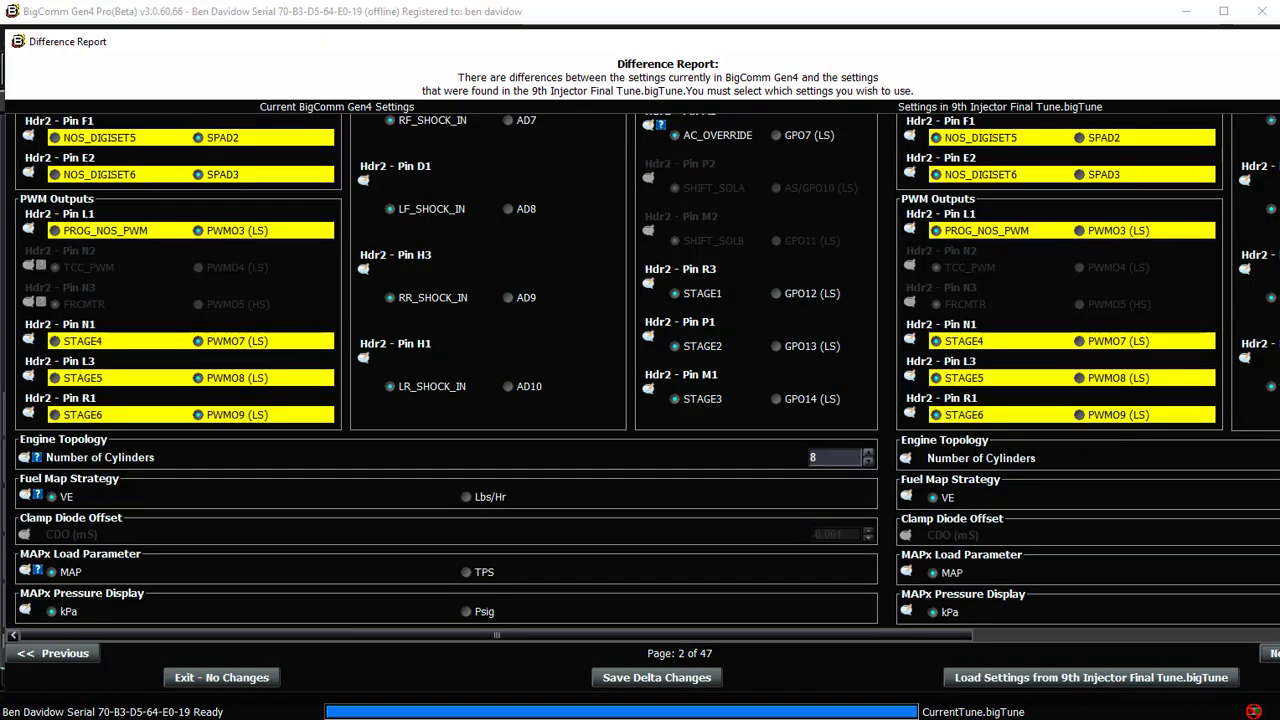
pyautogui.scroll(3, 640, 370)
pyautogui.scroll(2, 640, 370)
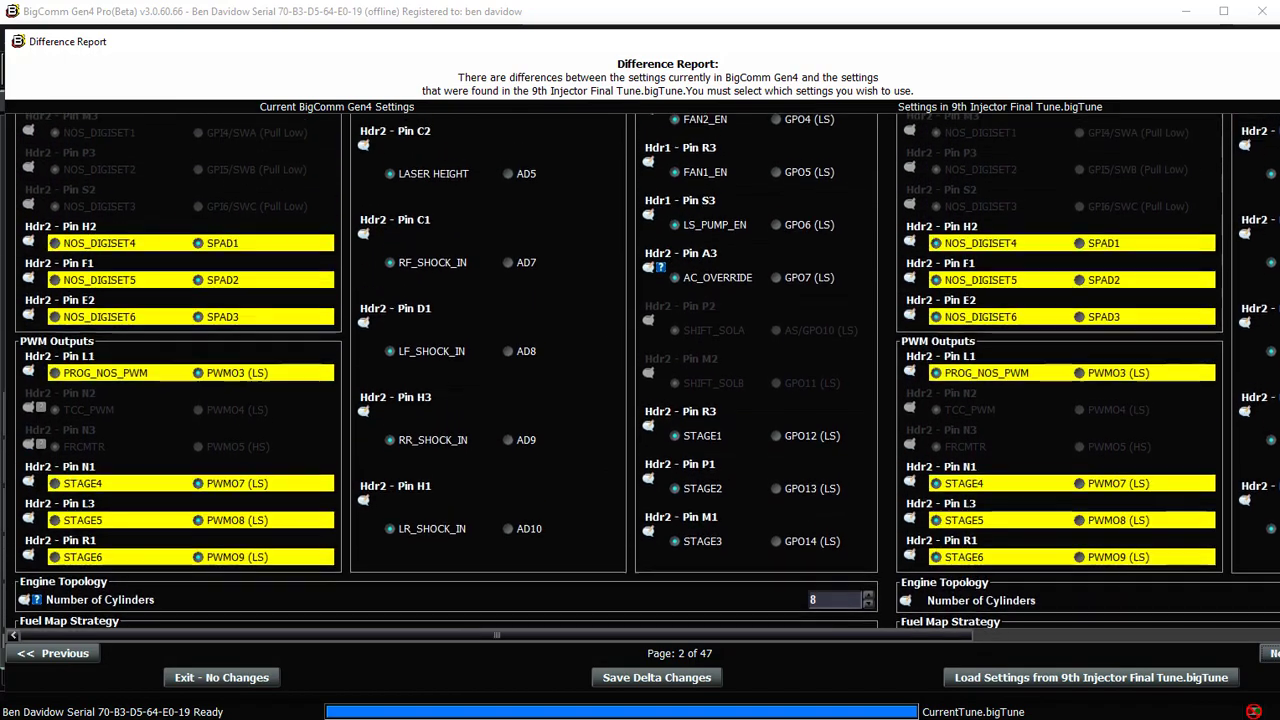
pyautogui.scroll(1, 640, 370)
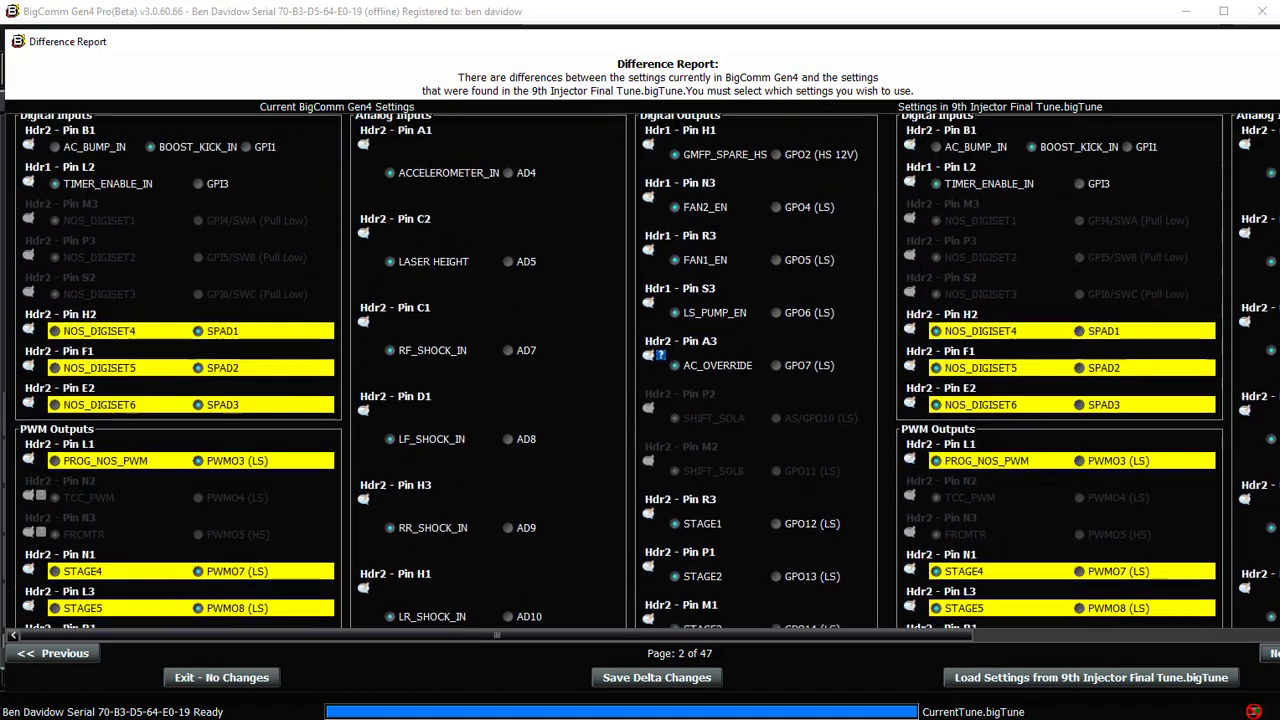
pyautogui.scroll(-3, 640, 370)
pyautogui.scroll(1, 903, 492)
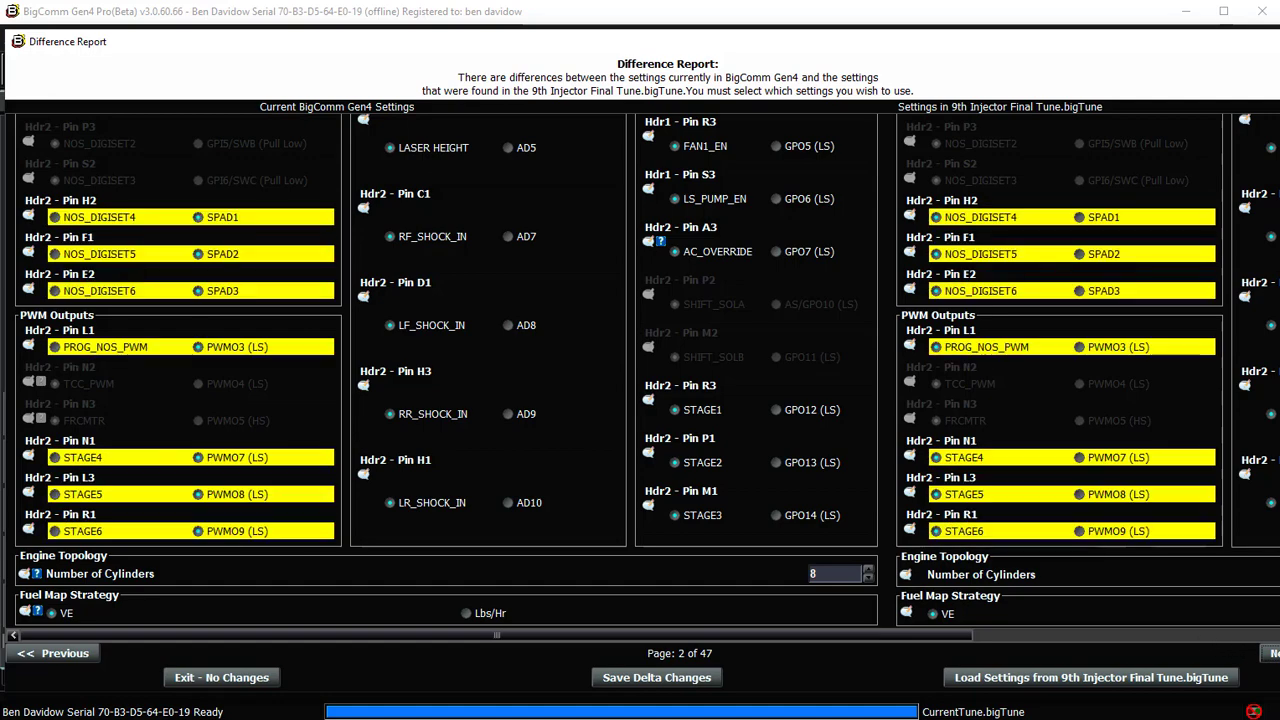
# Examine the gear, 3 Step, 2 Step and Hi Rev threshold differences on page 3, and close the Difference Report
pyautogui.click(1272, 653)
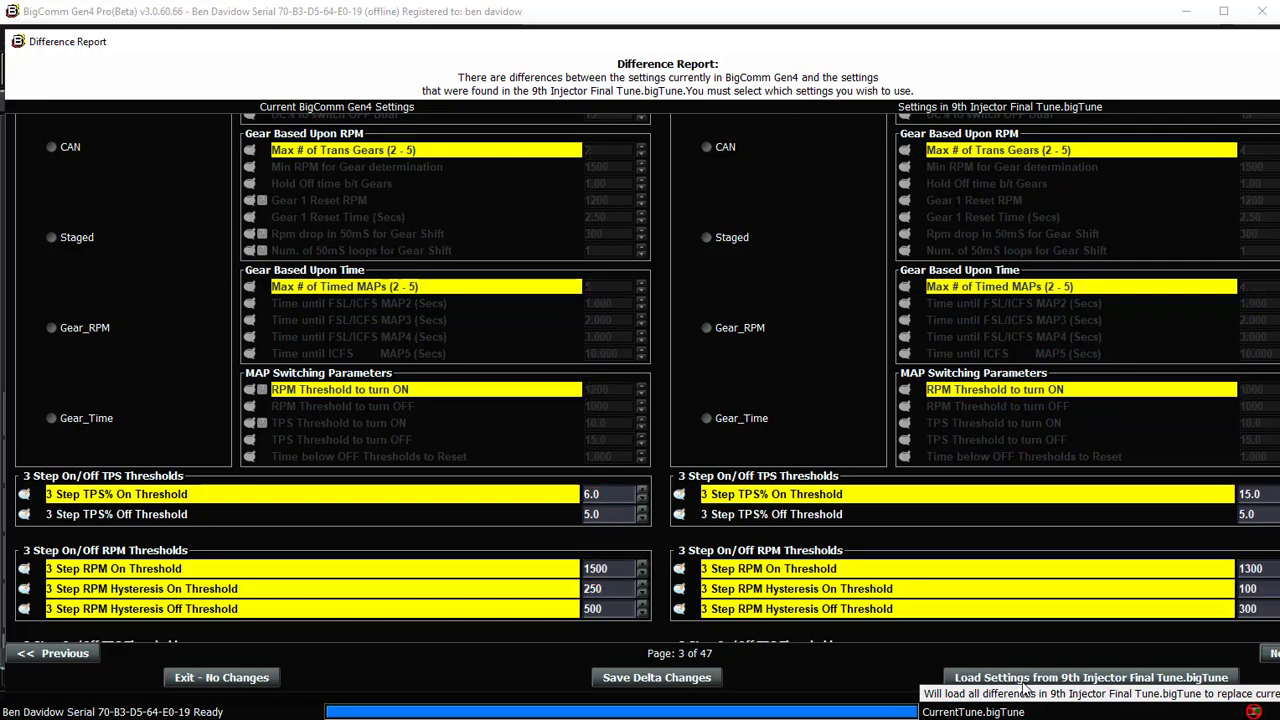
pyautogui.scroll(-6, 647, 378)
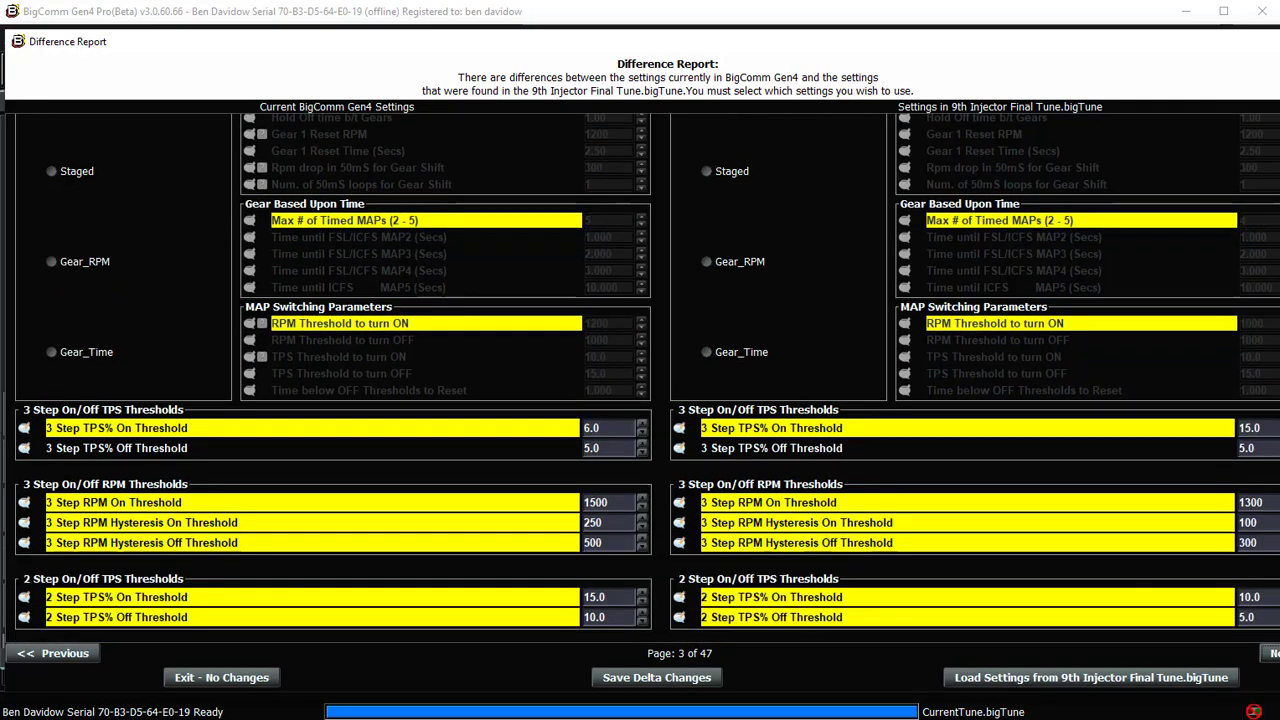
pyautogui.scroll(-1, 647, 378)
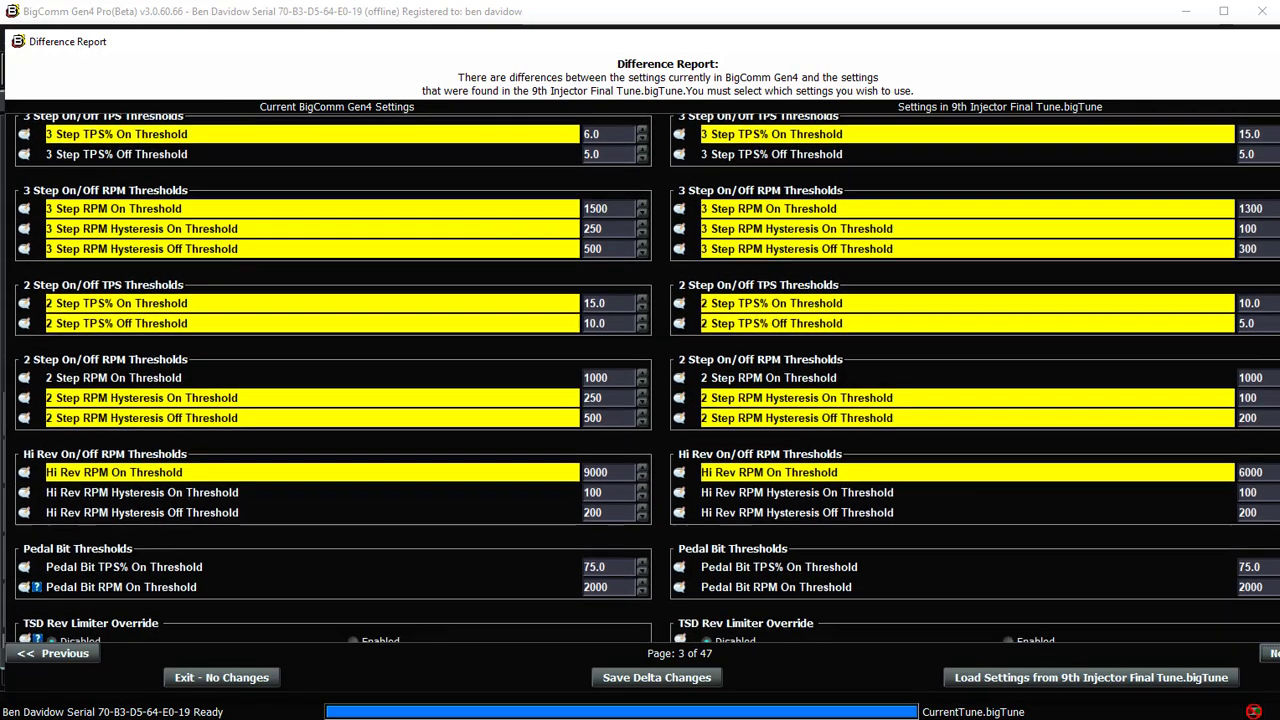
pyautogui.scroll(4, 647, 378)
pyautogui.scroll(4, 647, 378)
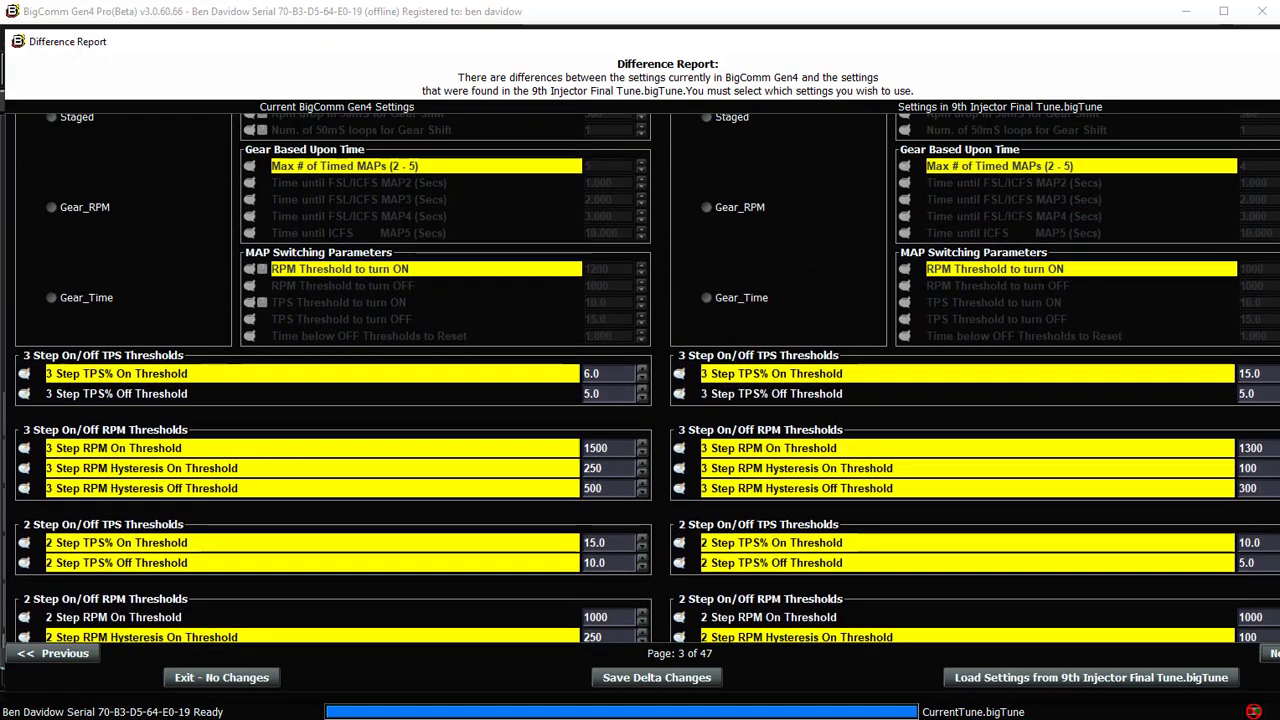
pyautogui.scroll(-6, 797, 233)
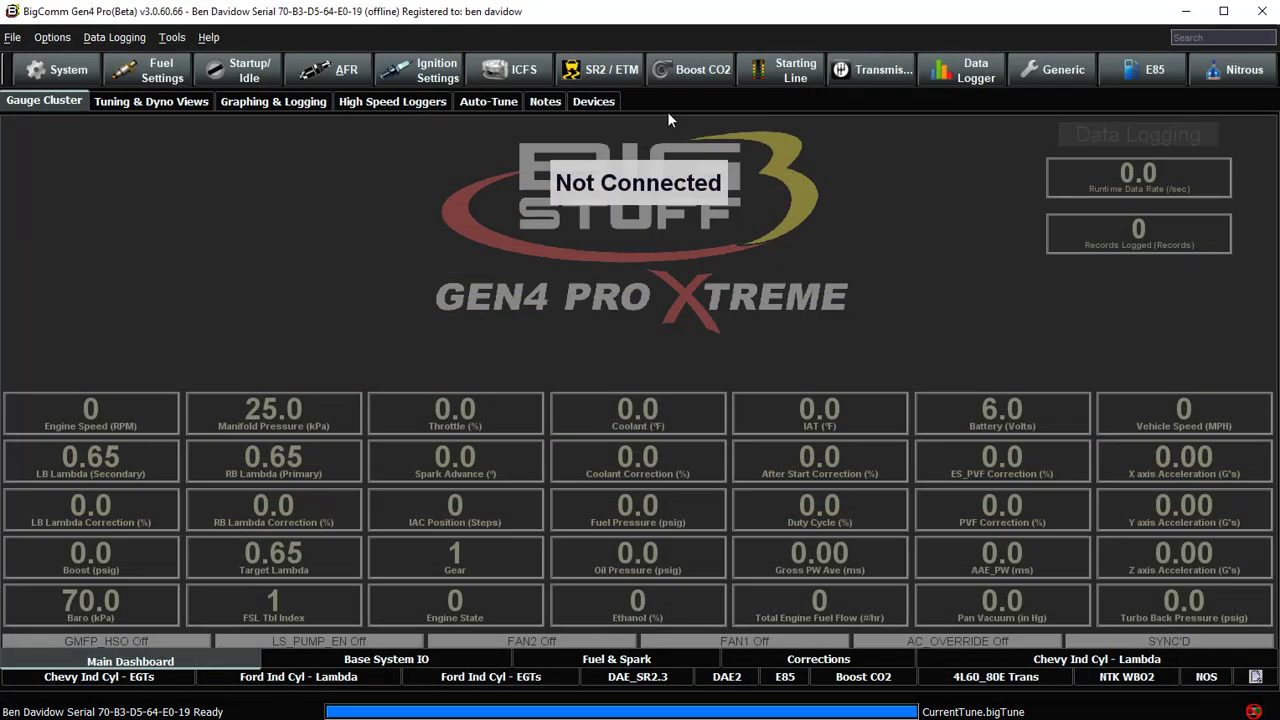
# Open the Tune Restore Points, select the one saved 2019-10-25_19.26.49, and enlarge the window to show more entries
pyautogui.click(12, 38)
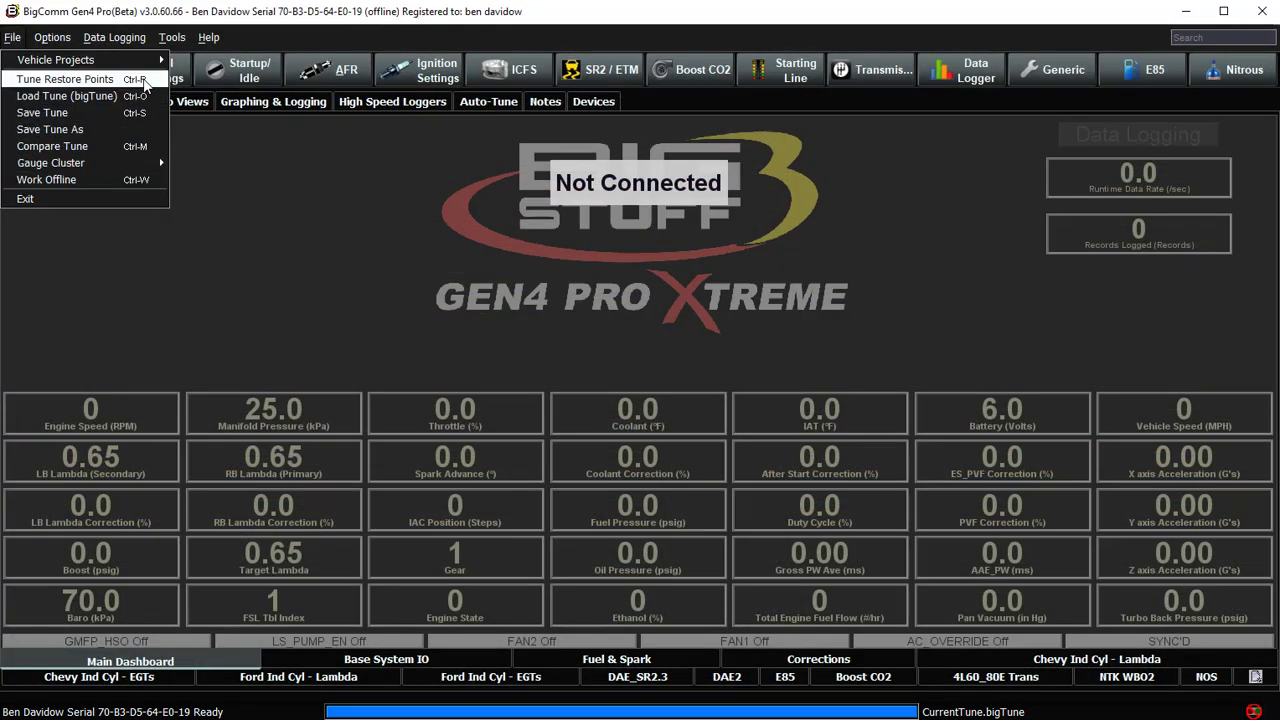
pyautogui.click(137, 82)
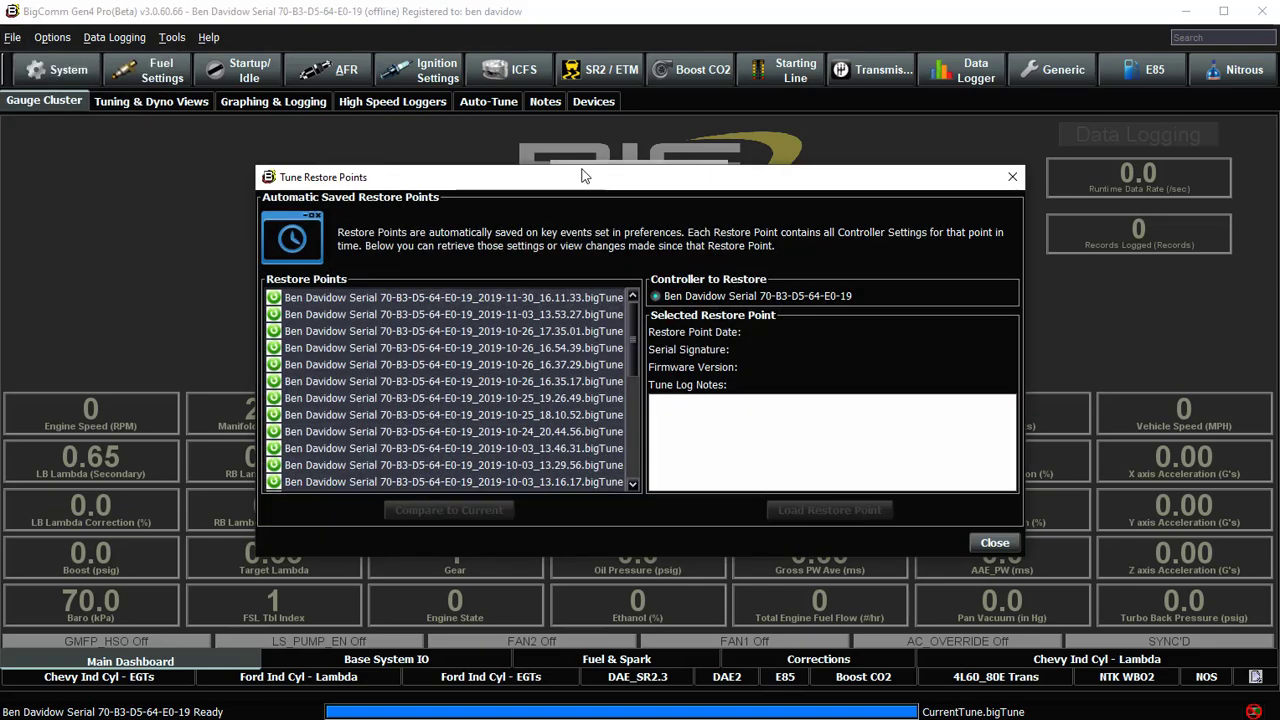
pyautogui.moveTo(595, 175); pyautogui.dragTo(513, 106)
pyautogui.click(356, 321)
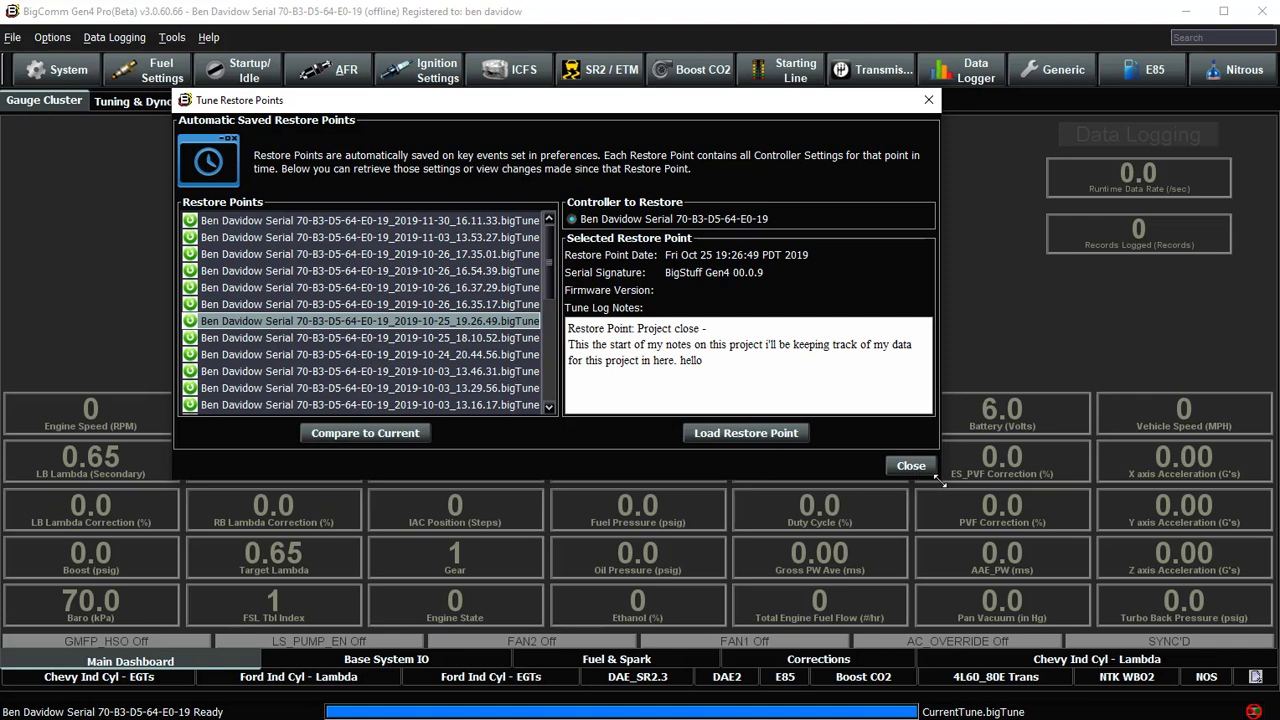
pyautogui.moveTo(938, 479); pyautogui.dragTo(1045, 668)
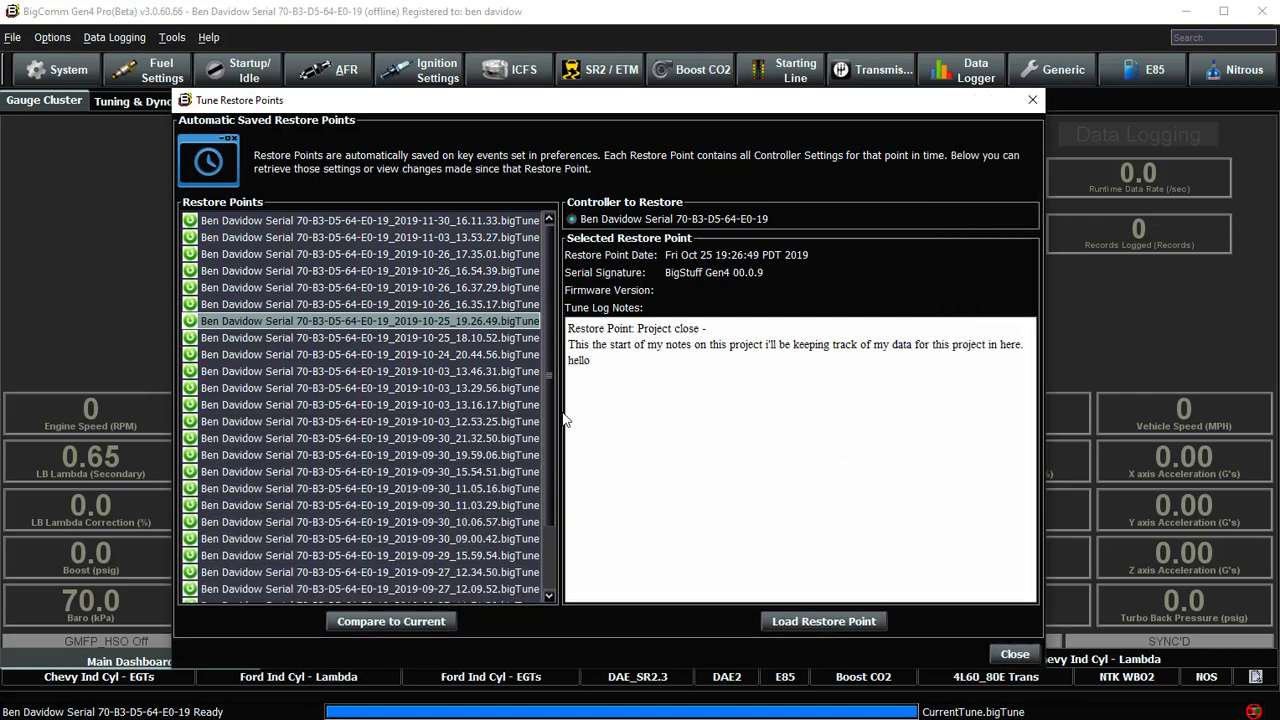
# Check the details of several restore points, ending on 2019-10-03_13.46.31, and read its Tune Log Notes
pyautogui.click(447, 406)
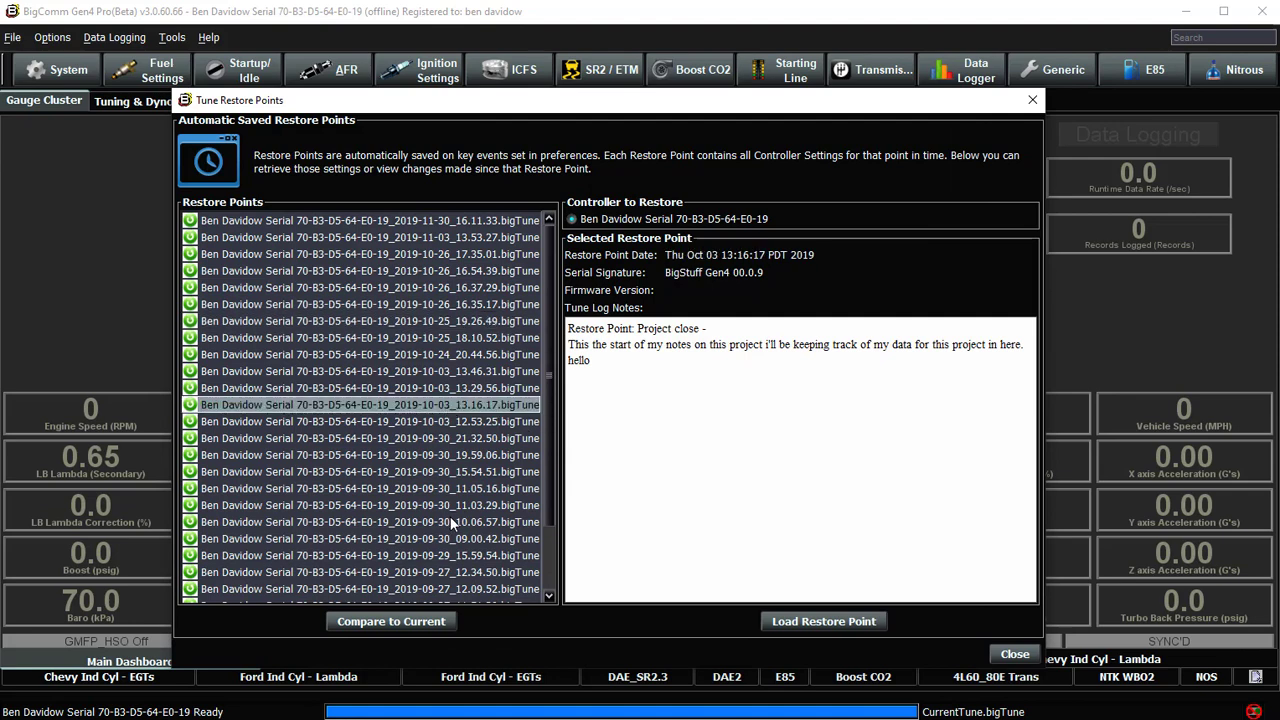
pyautogui.click(420, 276)
pyautogui.click(396, 375)
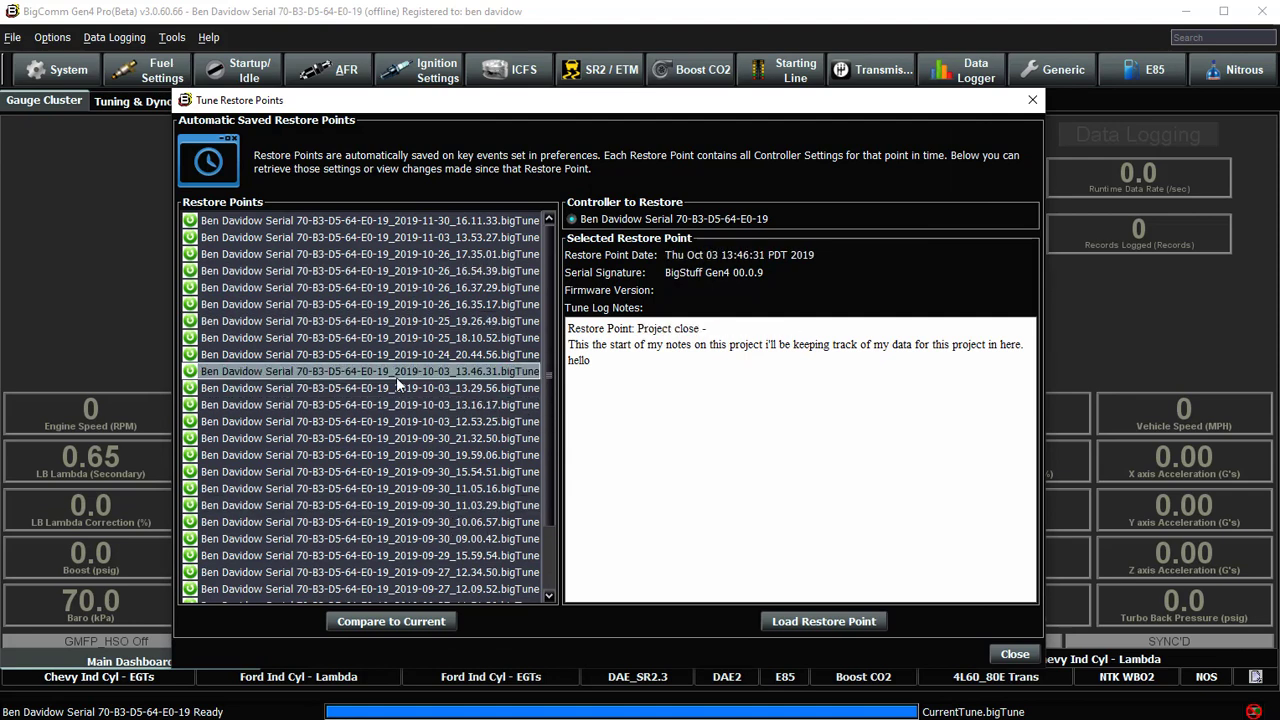
pyautogui.click(656, 372)
pyautogui.moveTo(603, 370); pyautogui.dragTo(594, 352)
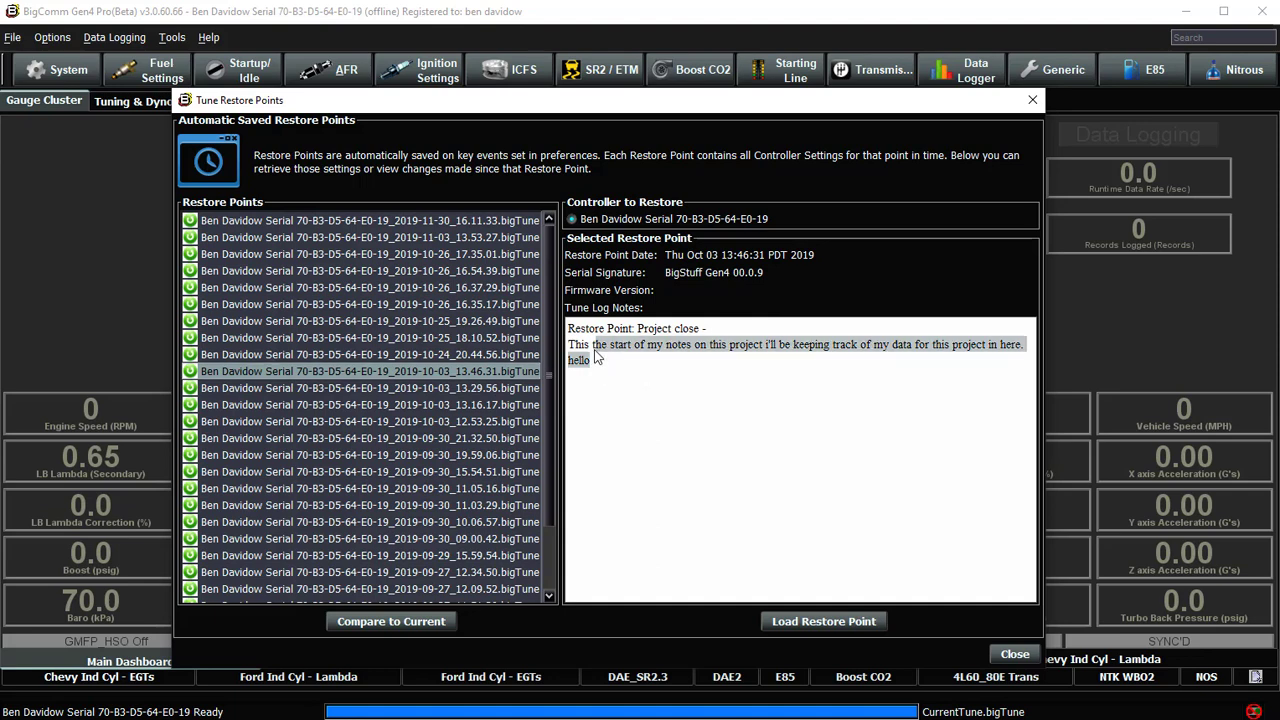
pyautogui.click(650, 367)
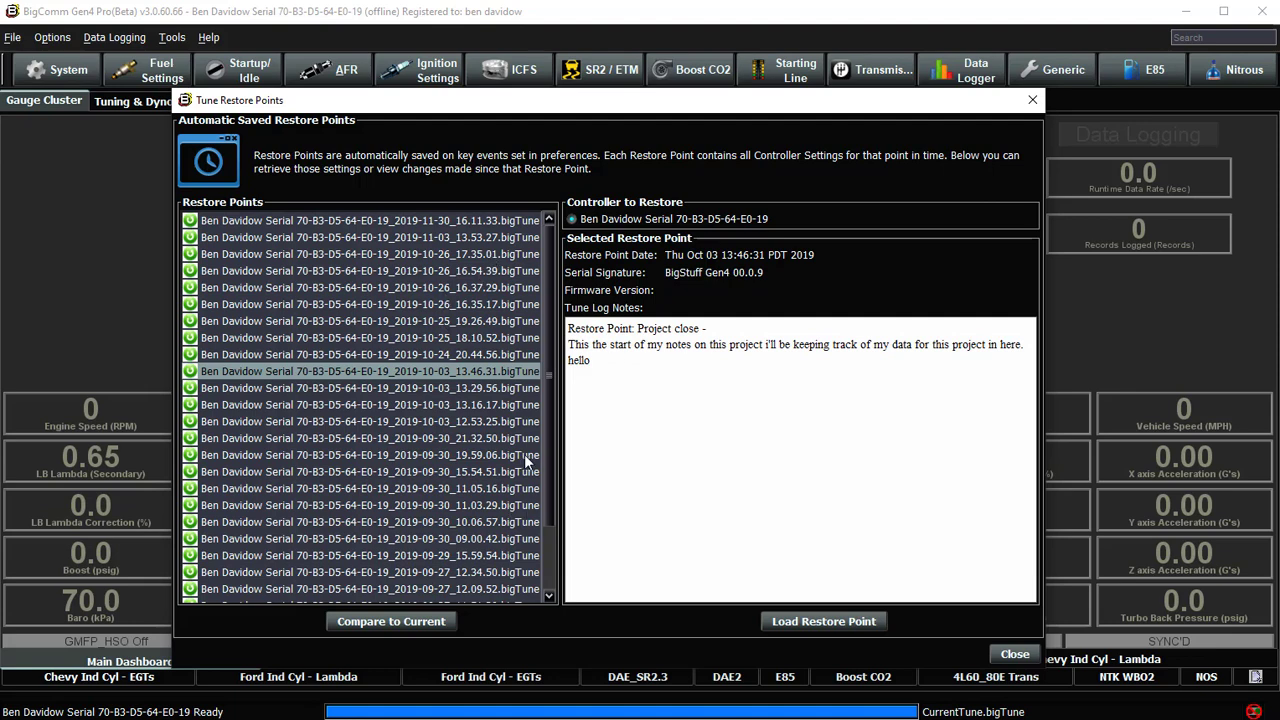
# Compare the 2019-10-03_13.46.31 restore point to the current tune and examine the differences on page 1 of the report
pyautogui.click(437, 622)
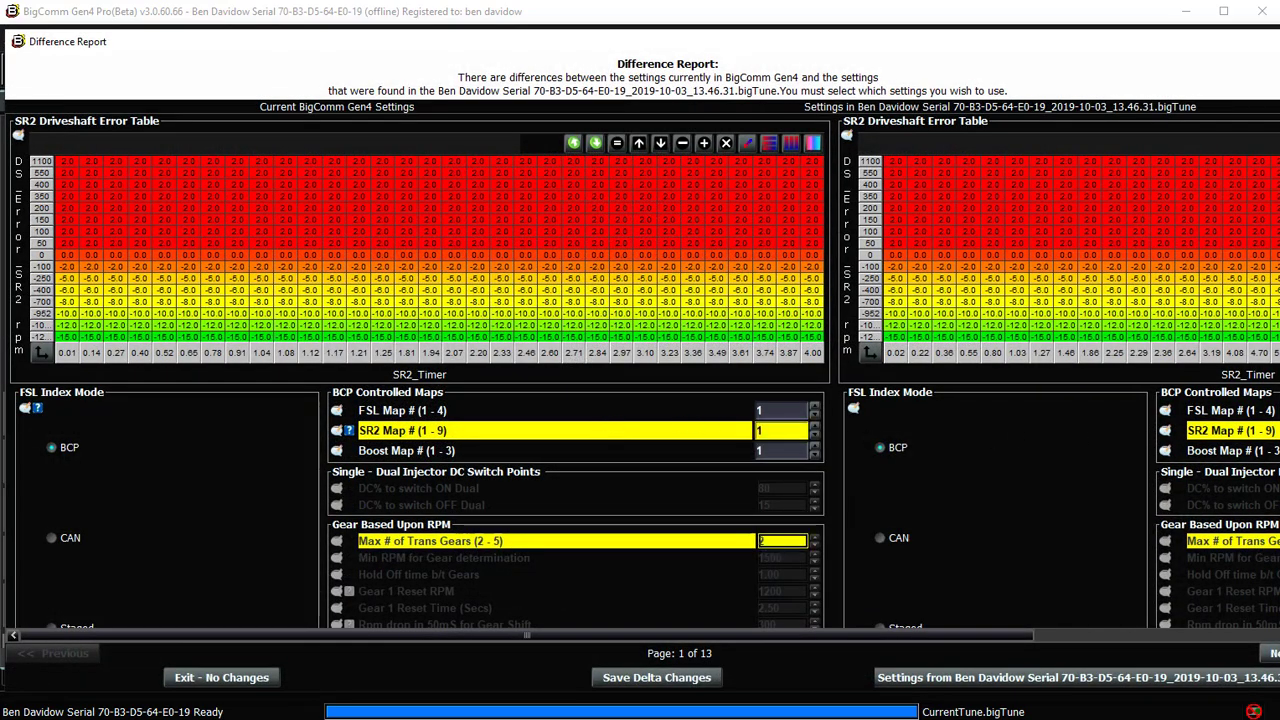
pyautogui.scroll(-1, 787, 428)
pyautogui.scroll(-5, 645, 370)
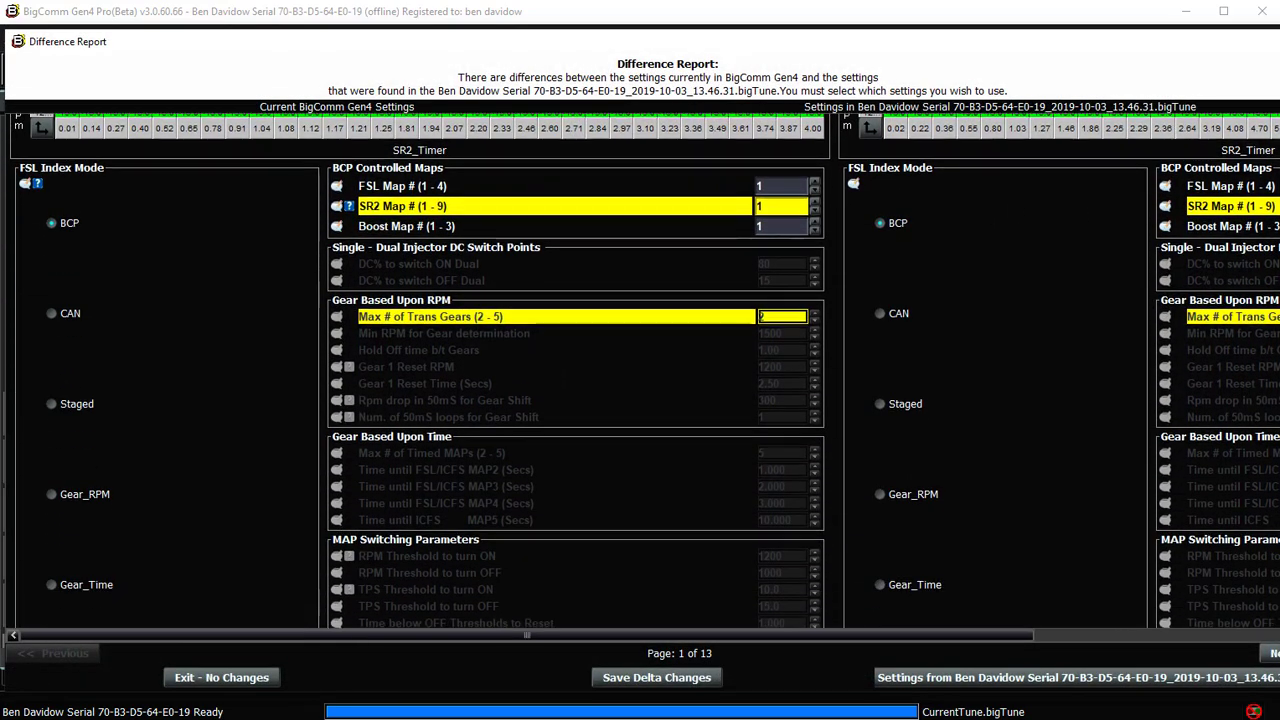
pyautogui.scroll(5, 645, 370)
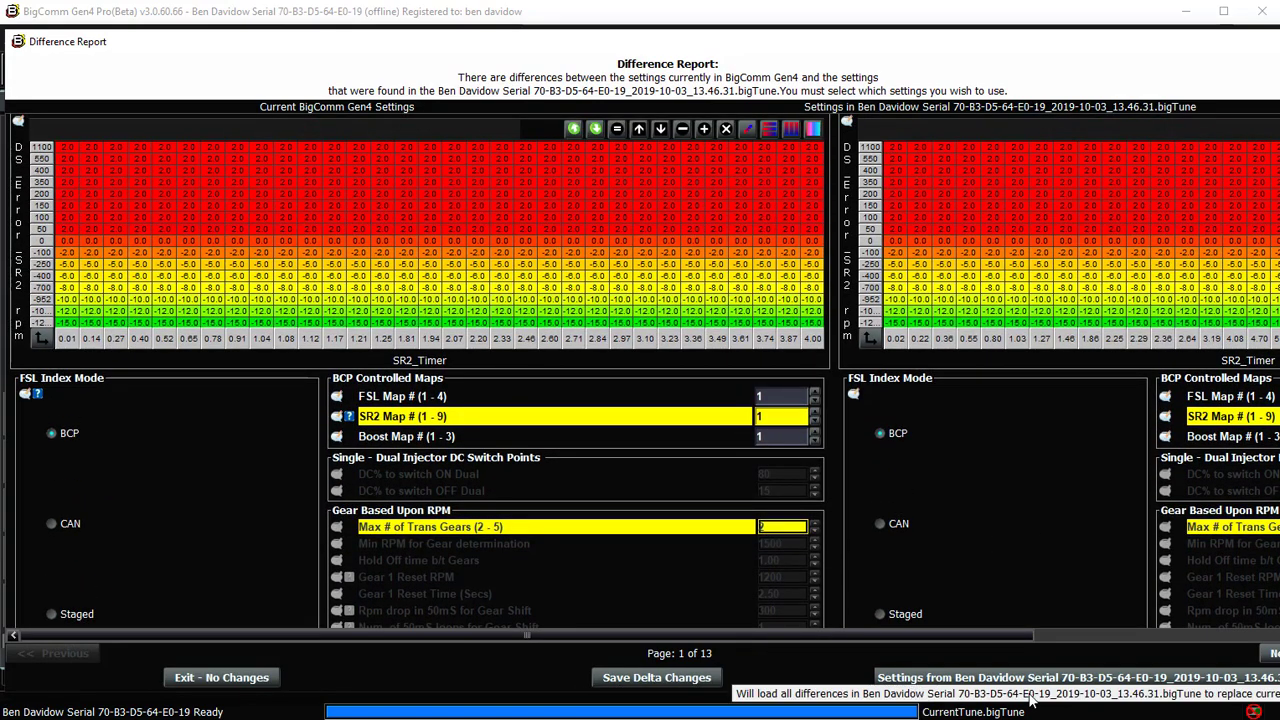
# Examine the threshold and fuel table settings on page 2 and the acceleration curves on page 3, and close the report
pyautogui.click(1274, 653)
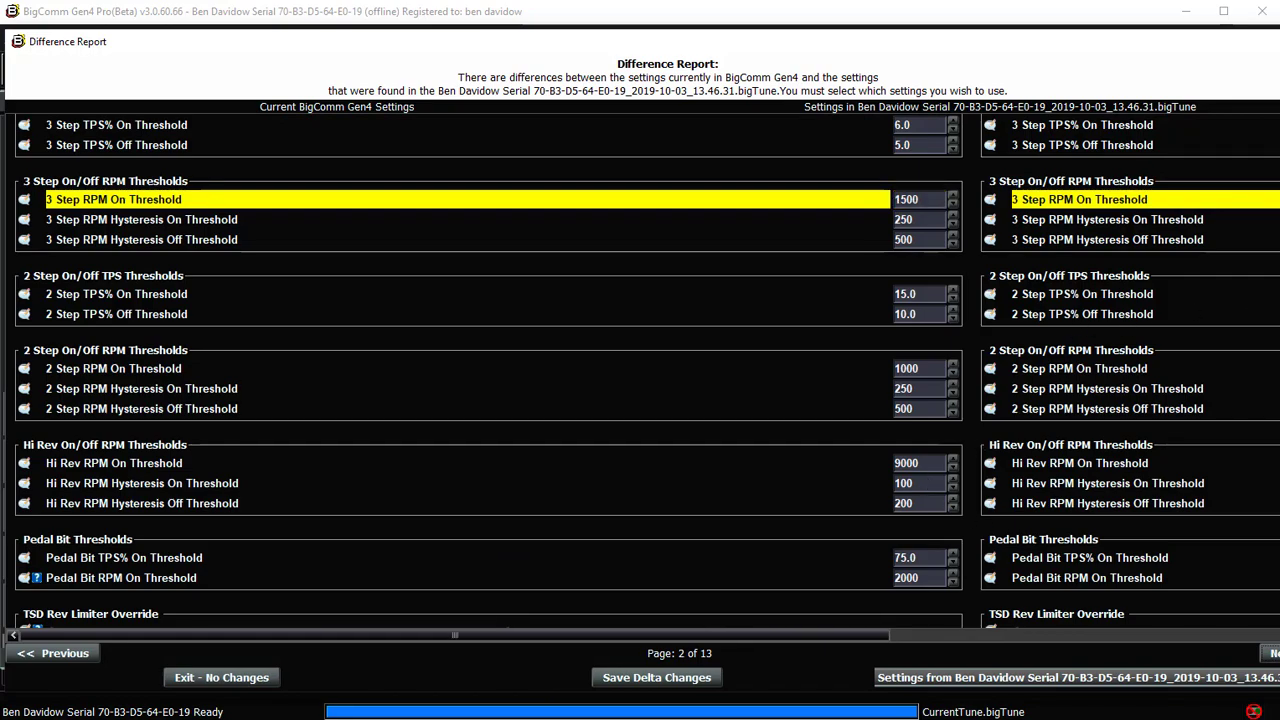
pyautogui.scroll(-3, 1076, 318)
pyautogui.scroll(-3, 645, 370)
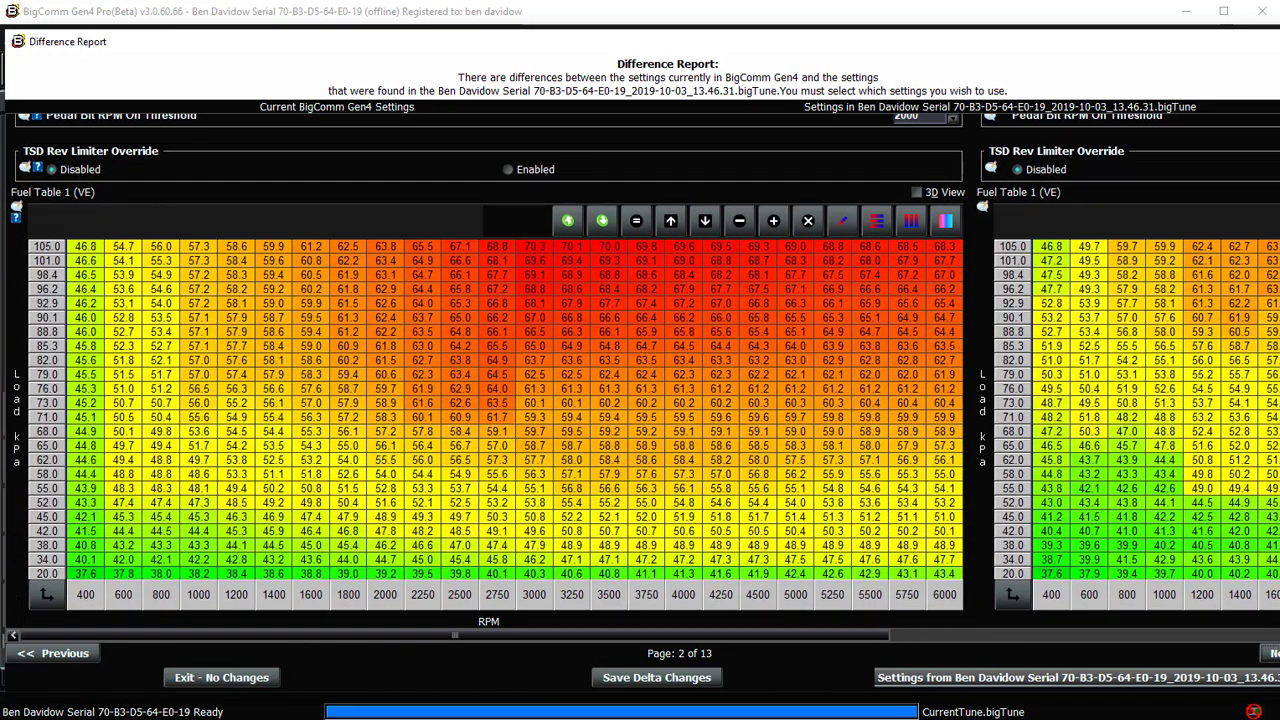
pyautogui.click(1274, 653)
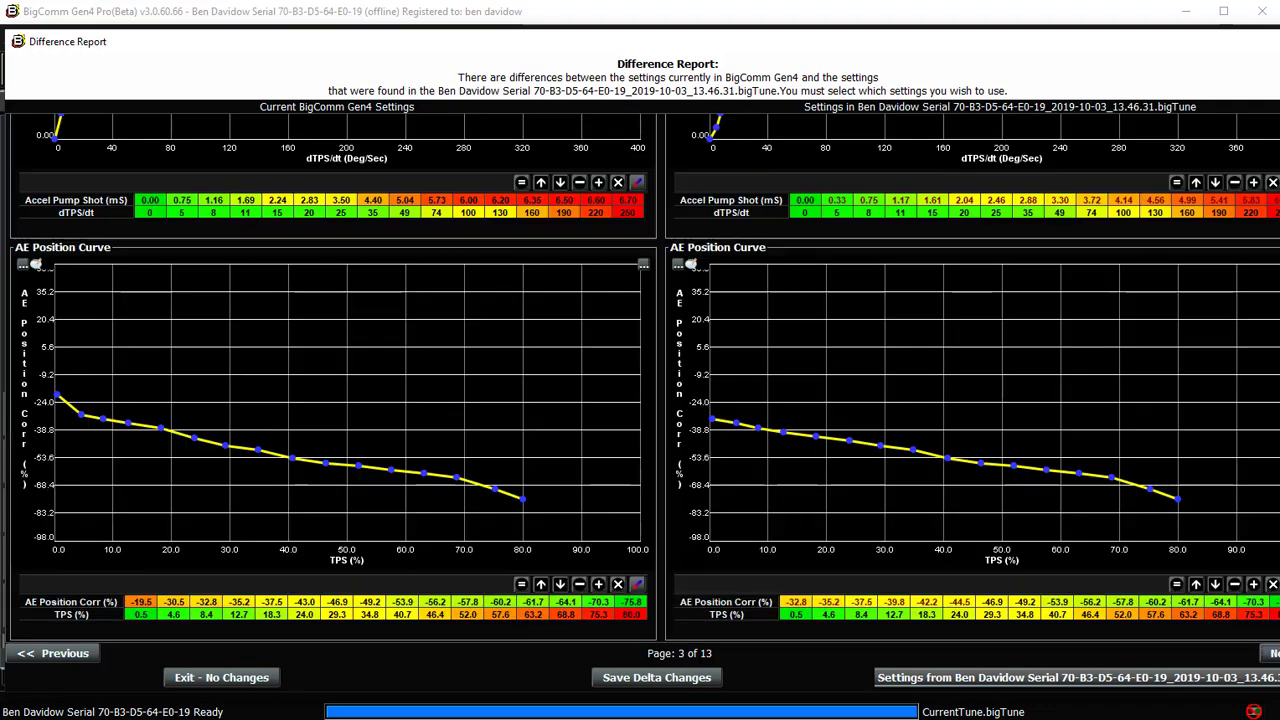
pyautogui.scroll(3, 1160, 213)
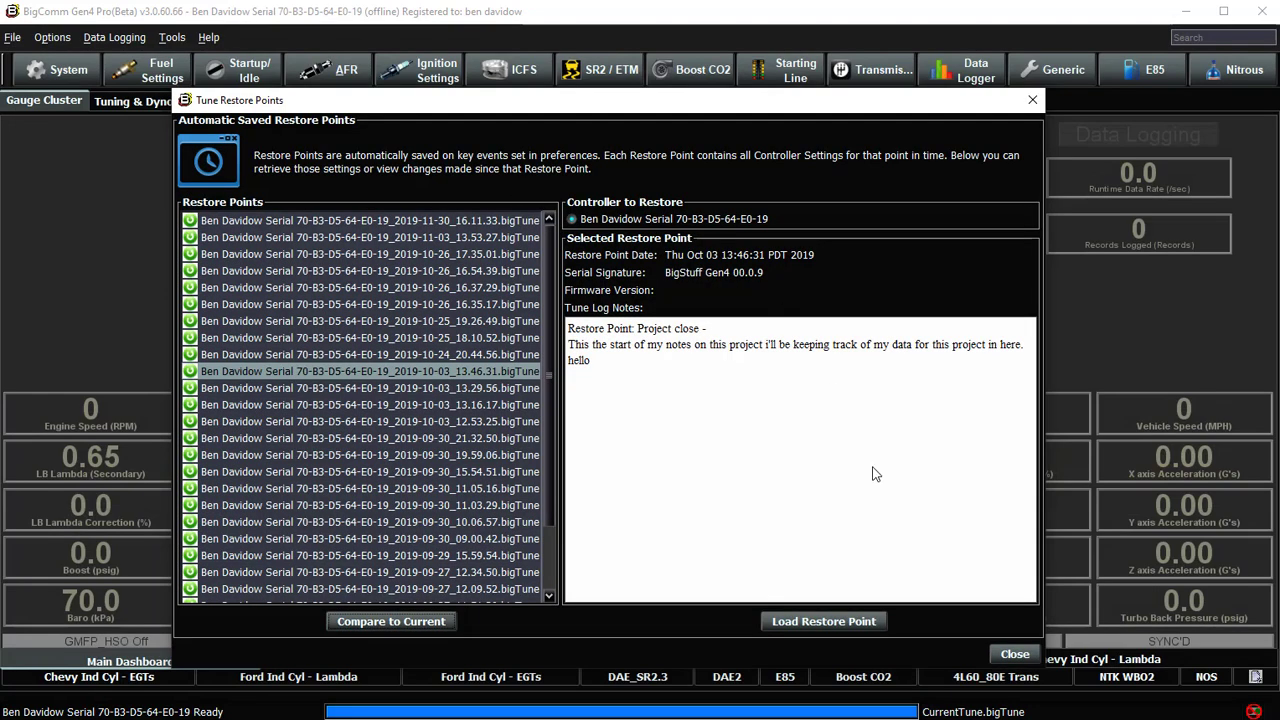
# Close the Tune Restore Points window and start the Gauge Demo for the gauge cluster
pyautogui.click(1018, 658)
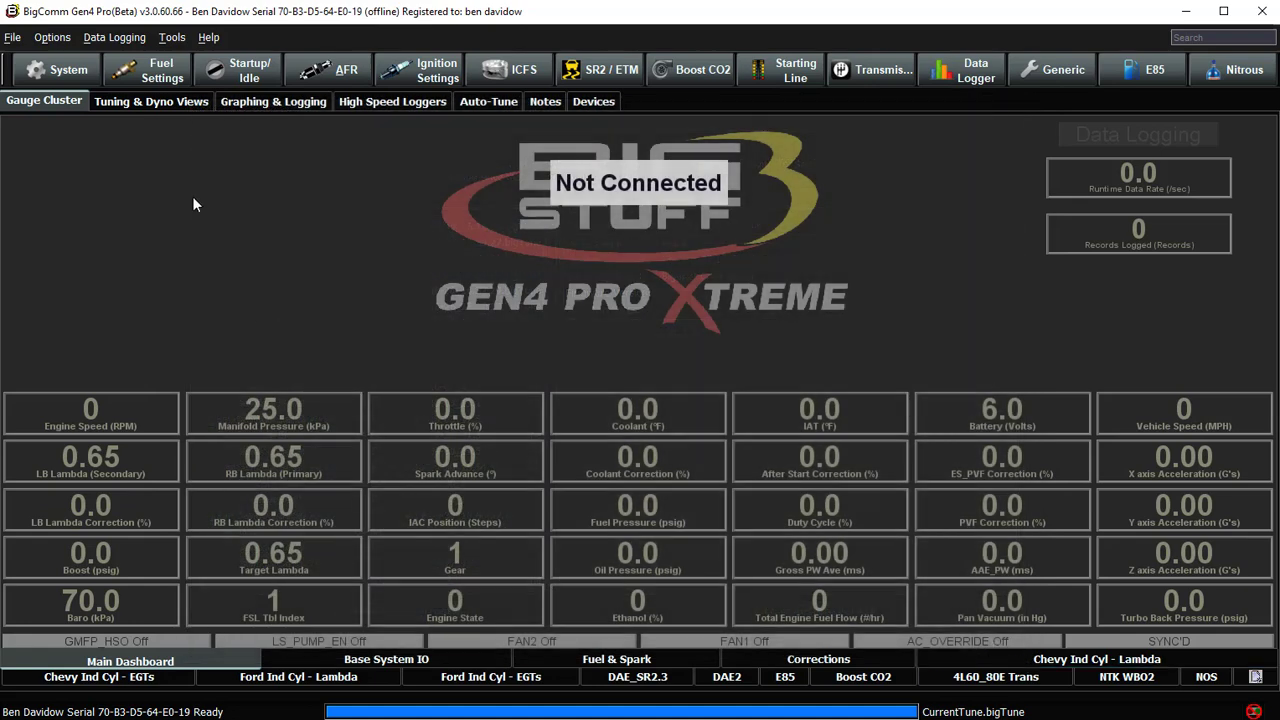
pyautogui.click(12, 38)
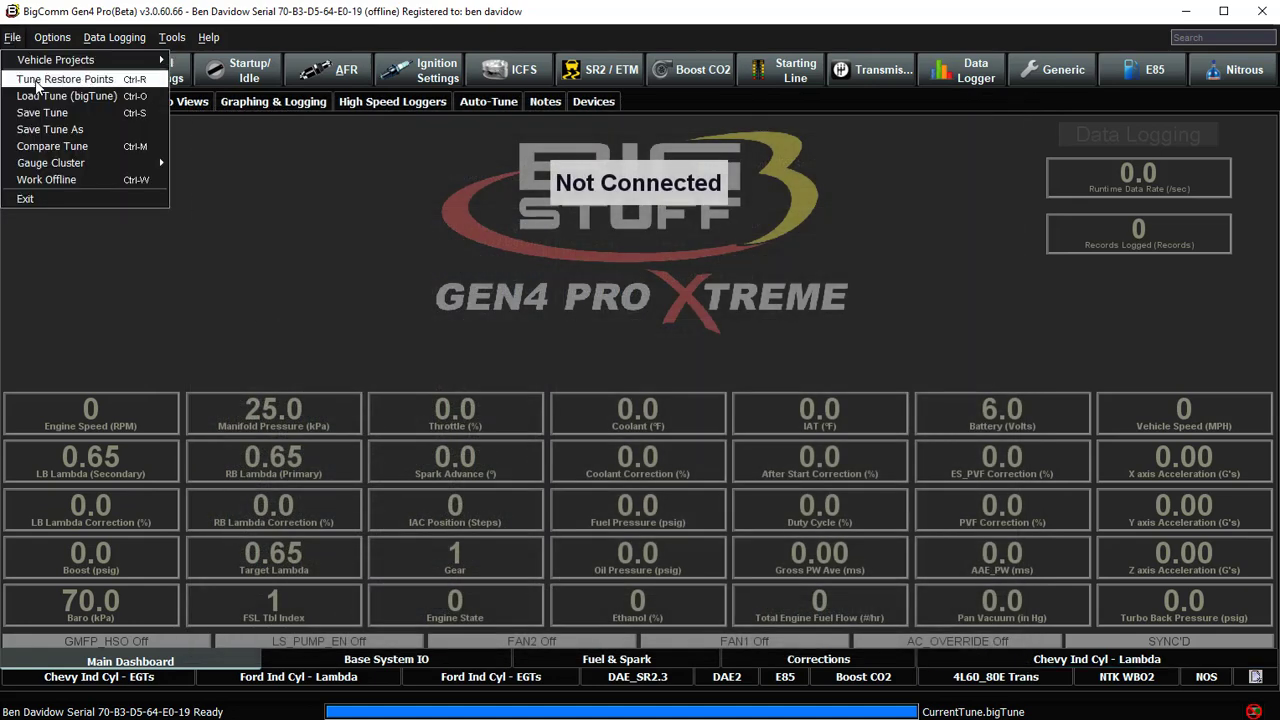
pyautogui.moveTo(65, 168)
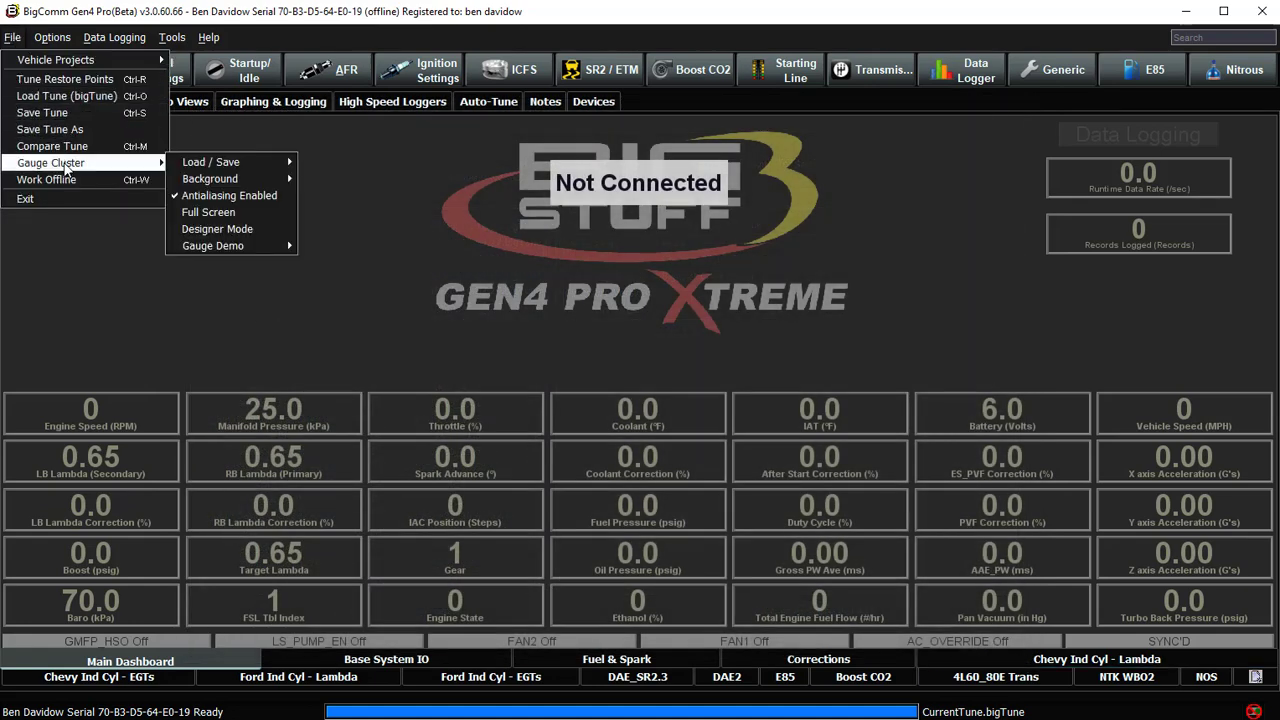
pyautogui.moveTo(223, 170)
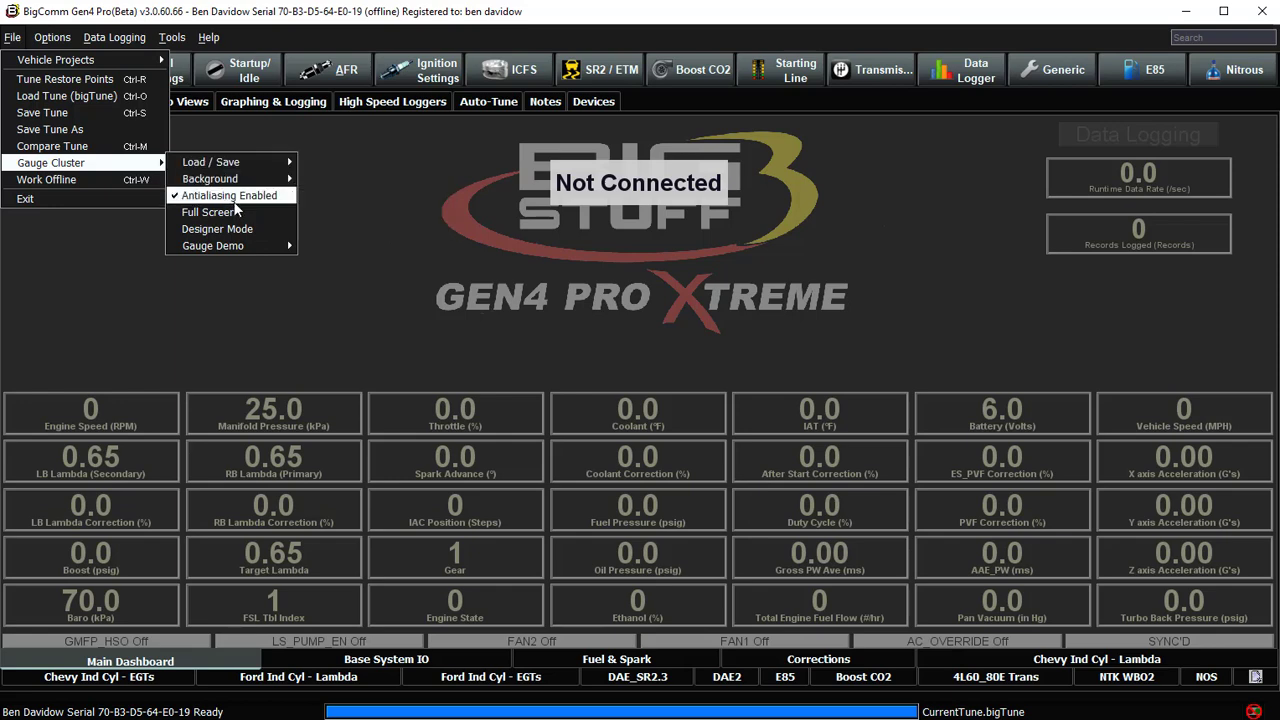
pyautogui.moveTo(240, 245)
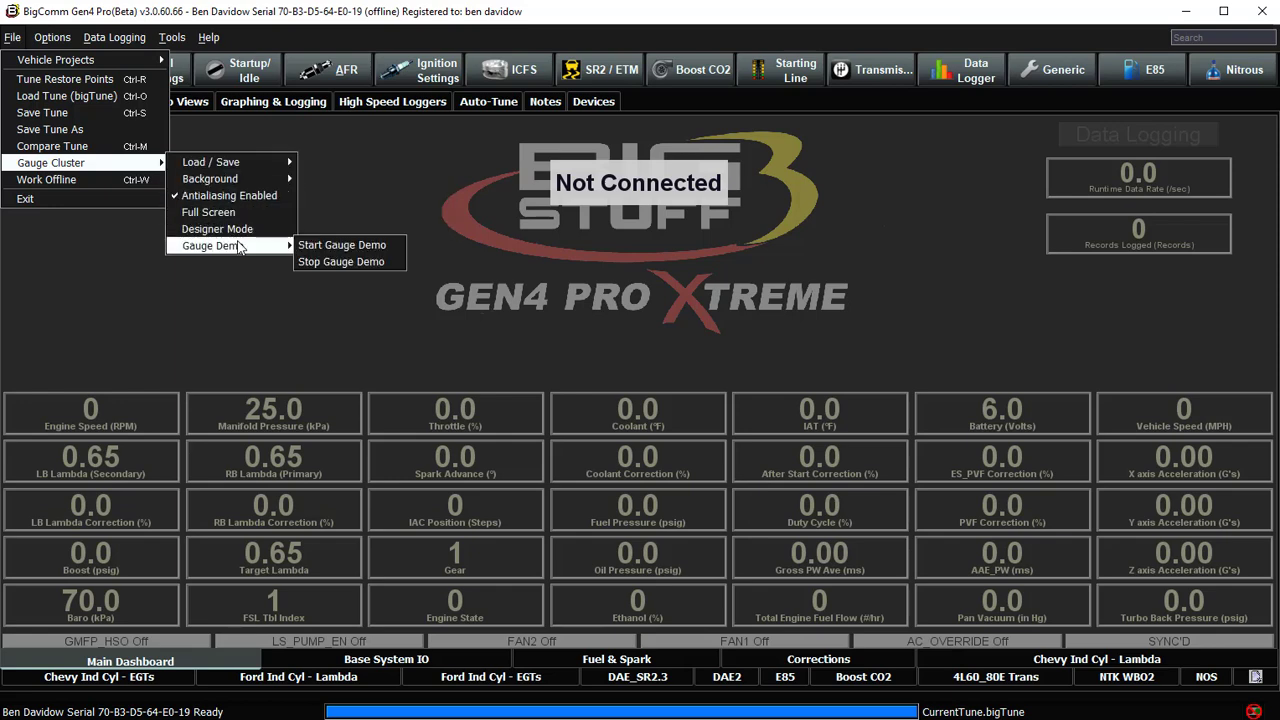
pyautogui.click(336, 247)
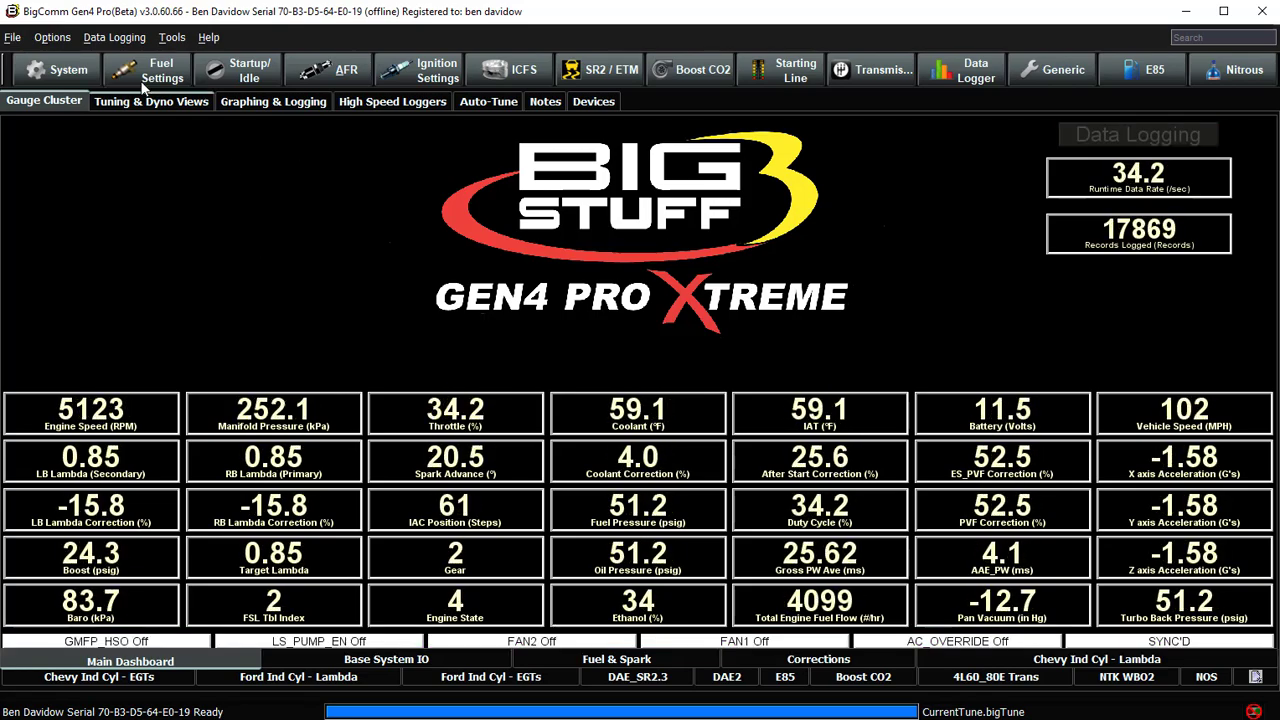
# Stop the running Gauge Demo on the main dashboard
pyautogui.click(12, 37)
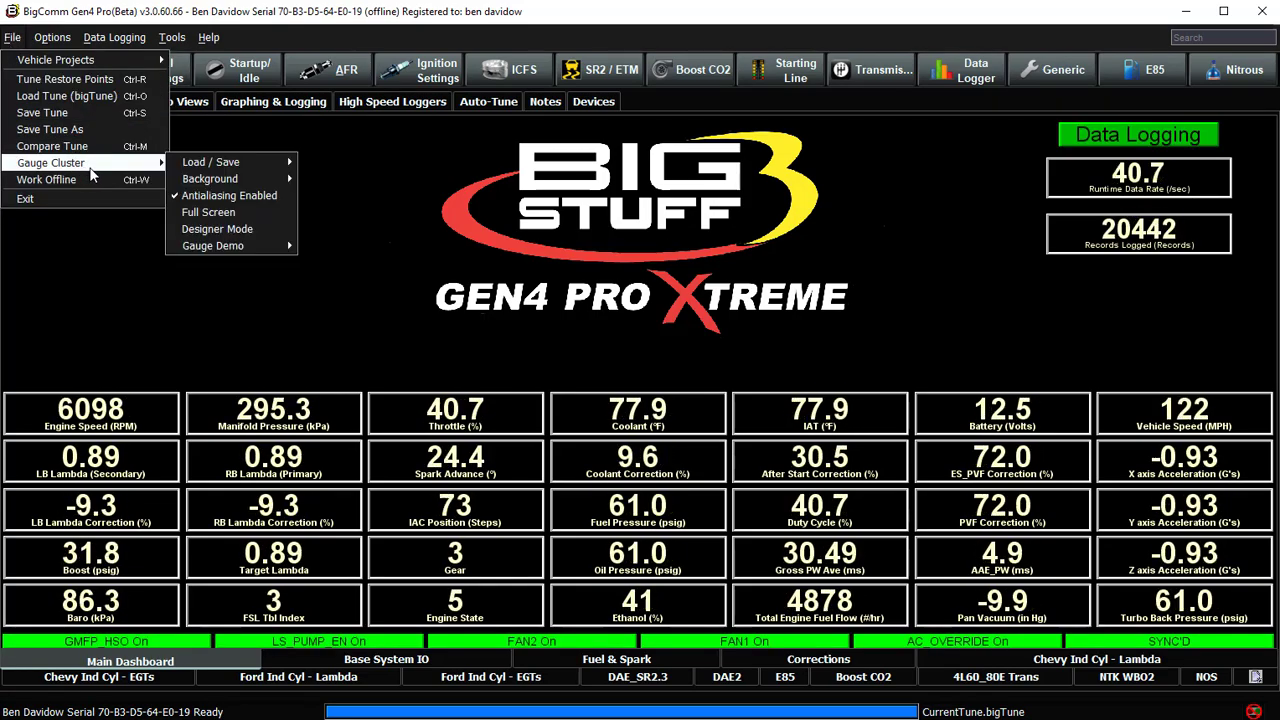
pyautogui.moveTo(258, 247)
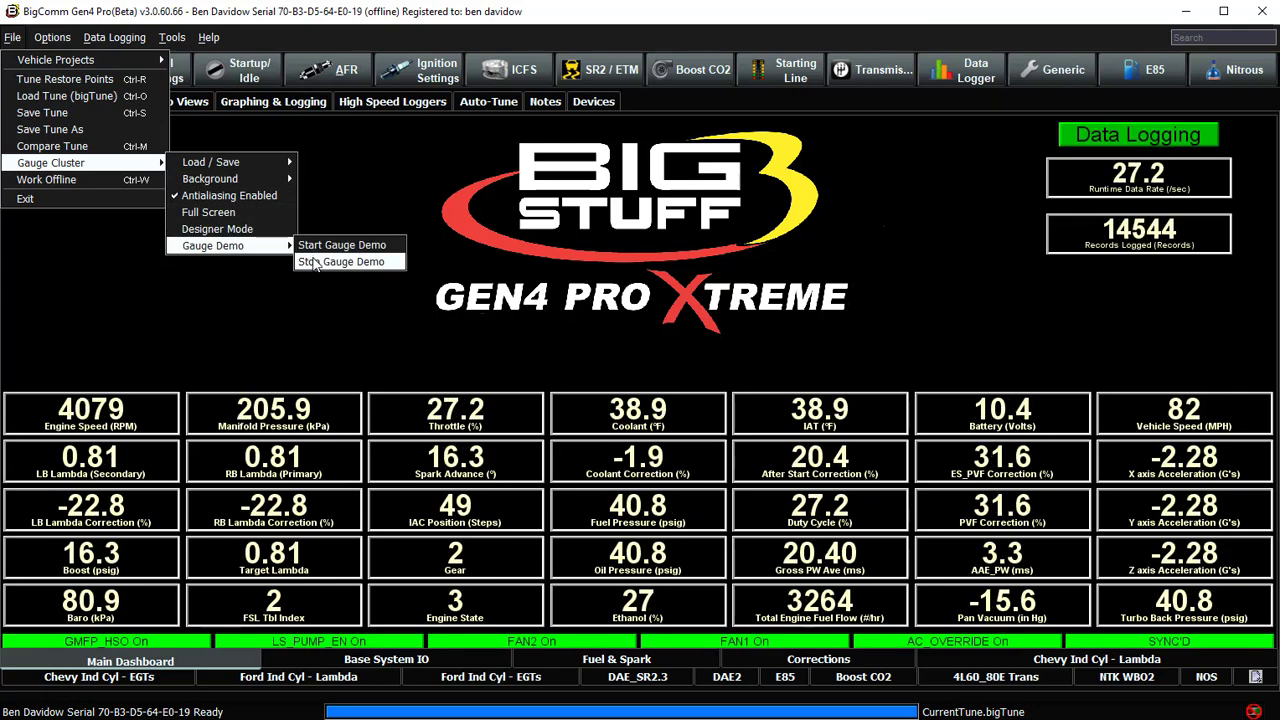
pyautogui.click(314, 261)
# Look over the available gauge cluster, data logging and tools commands, and show the current vehicle project's folder
pyautogui.click(12, 37)
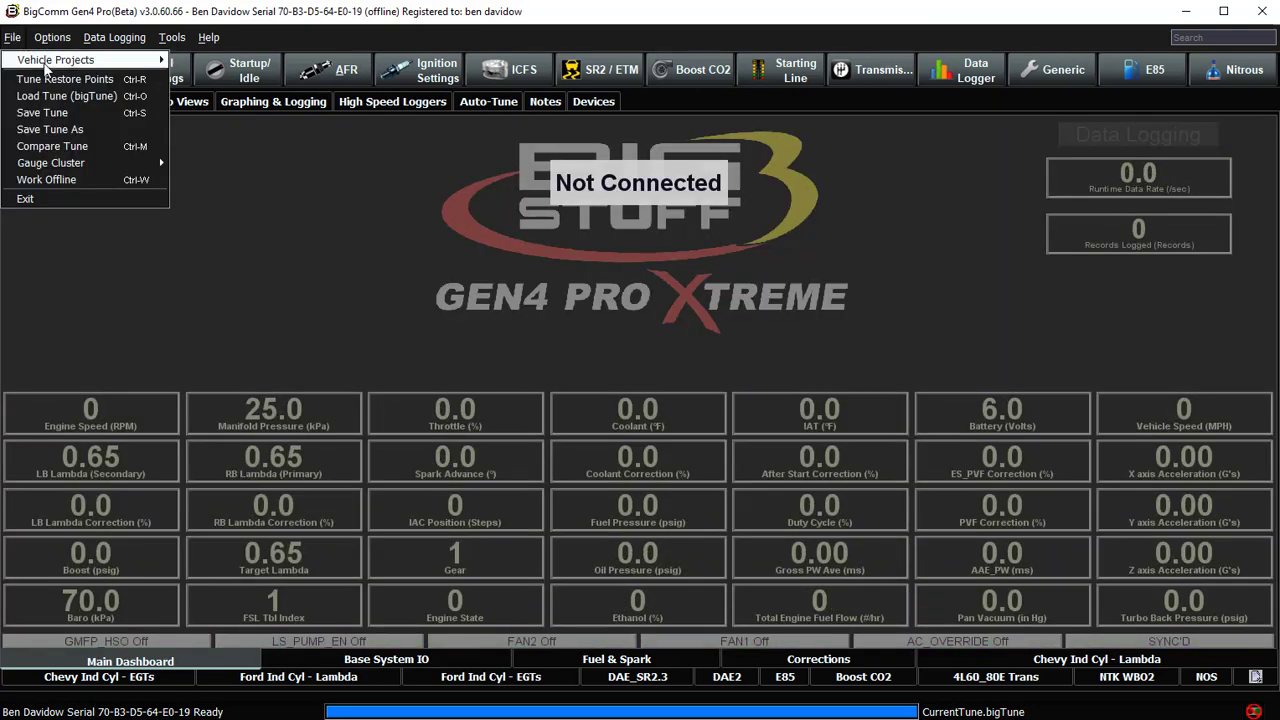
pyautogui.moveTo(45, 66)
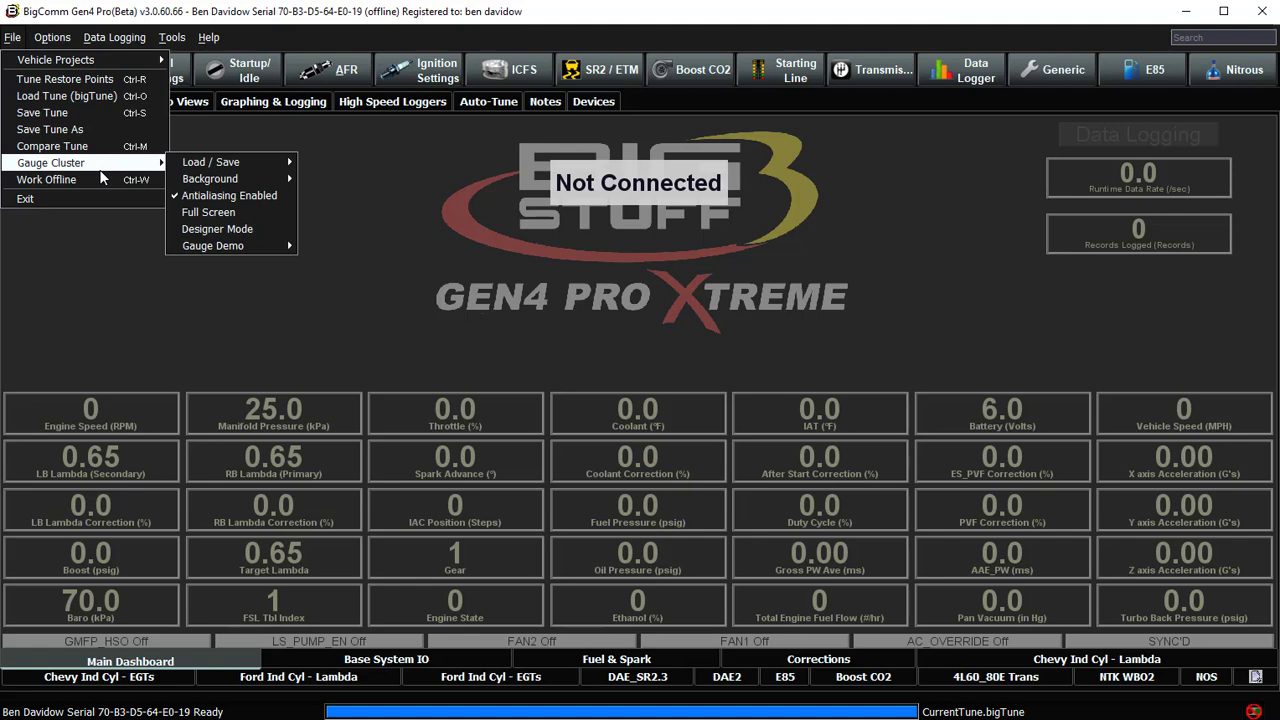
pyautogui.moveTo(60, 40)
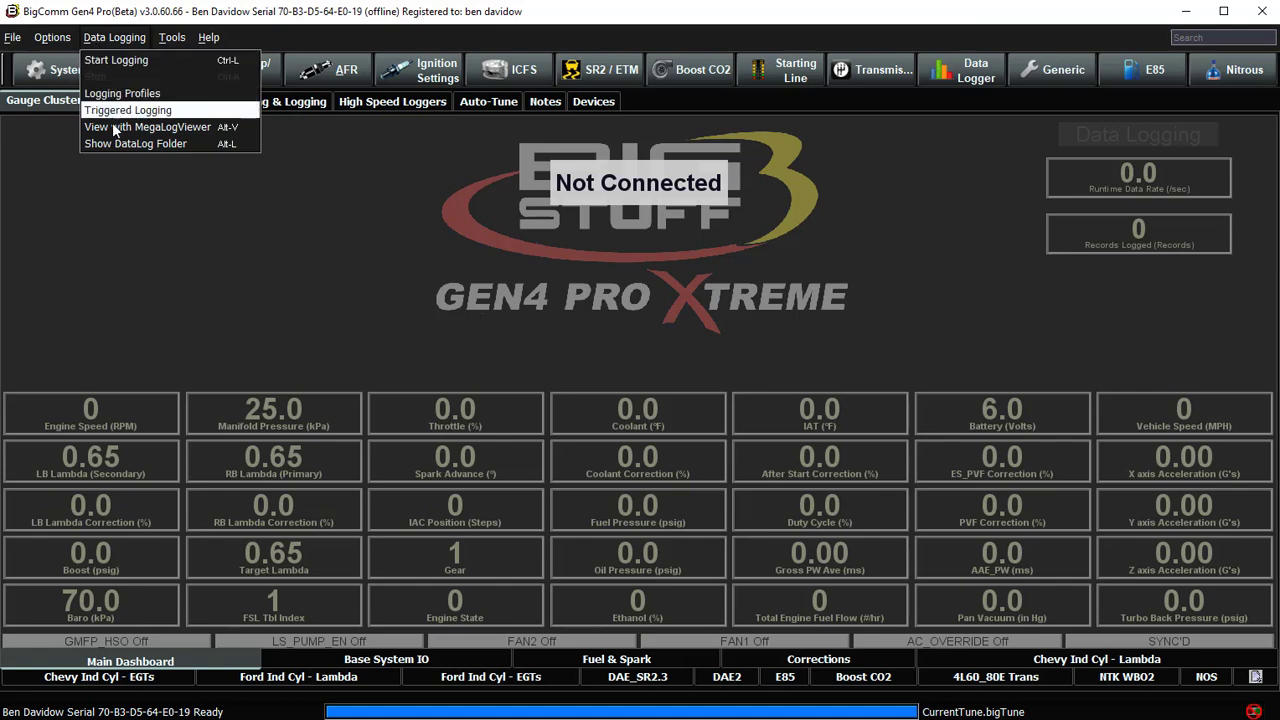
pyautogui.moveTo(162, 47)
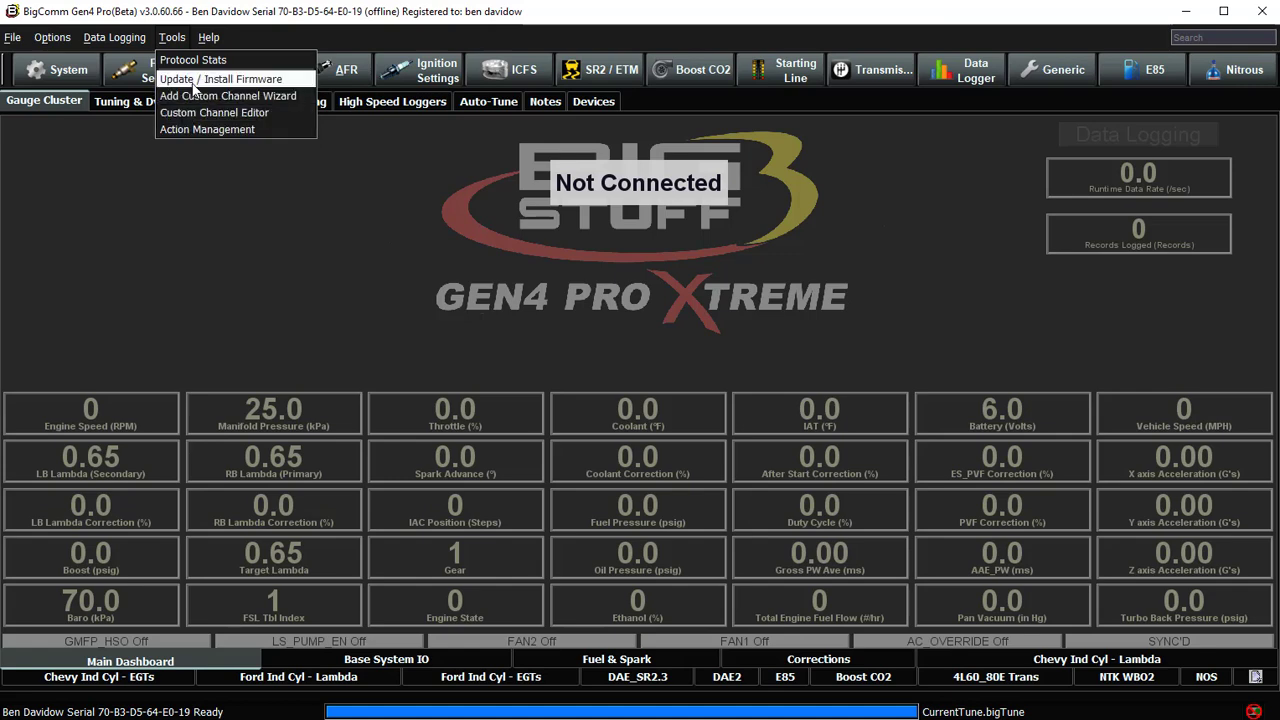
pyautogui.moveTo(209, 40)
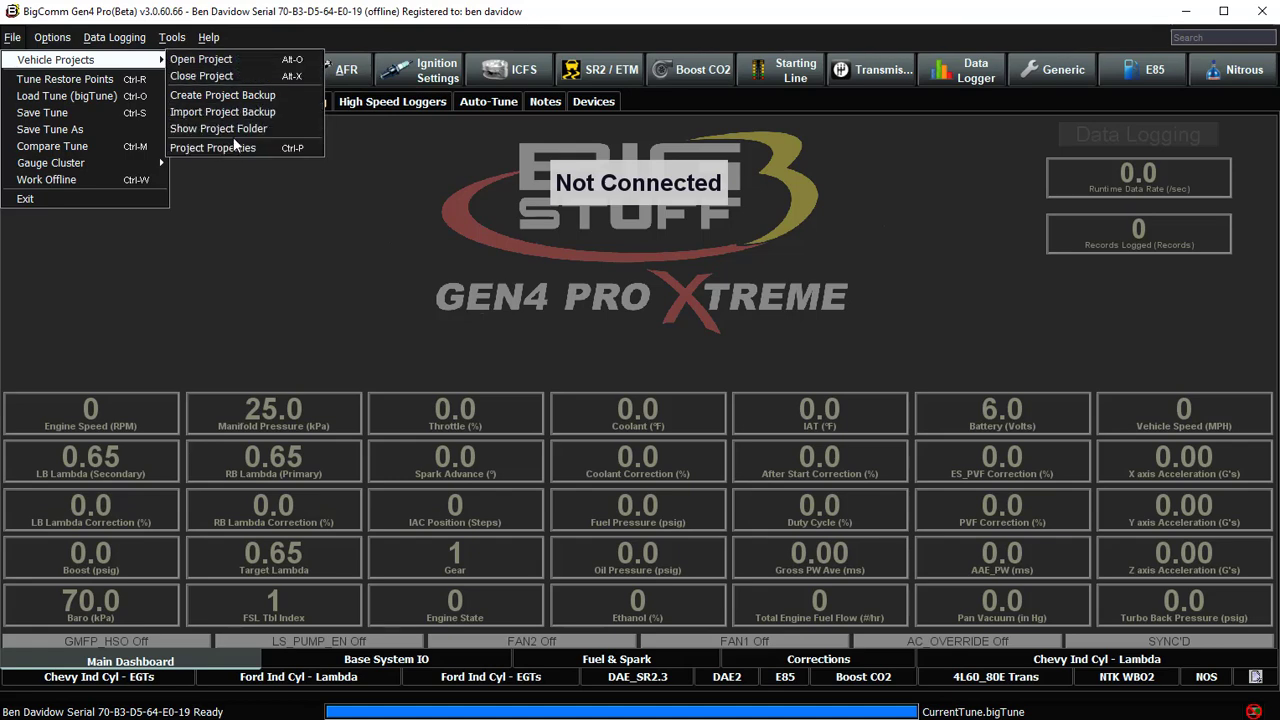
pyautogui.click(237, 130)
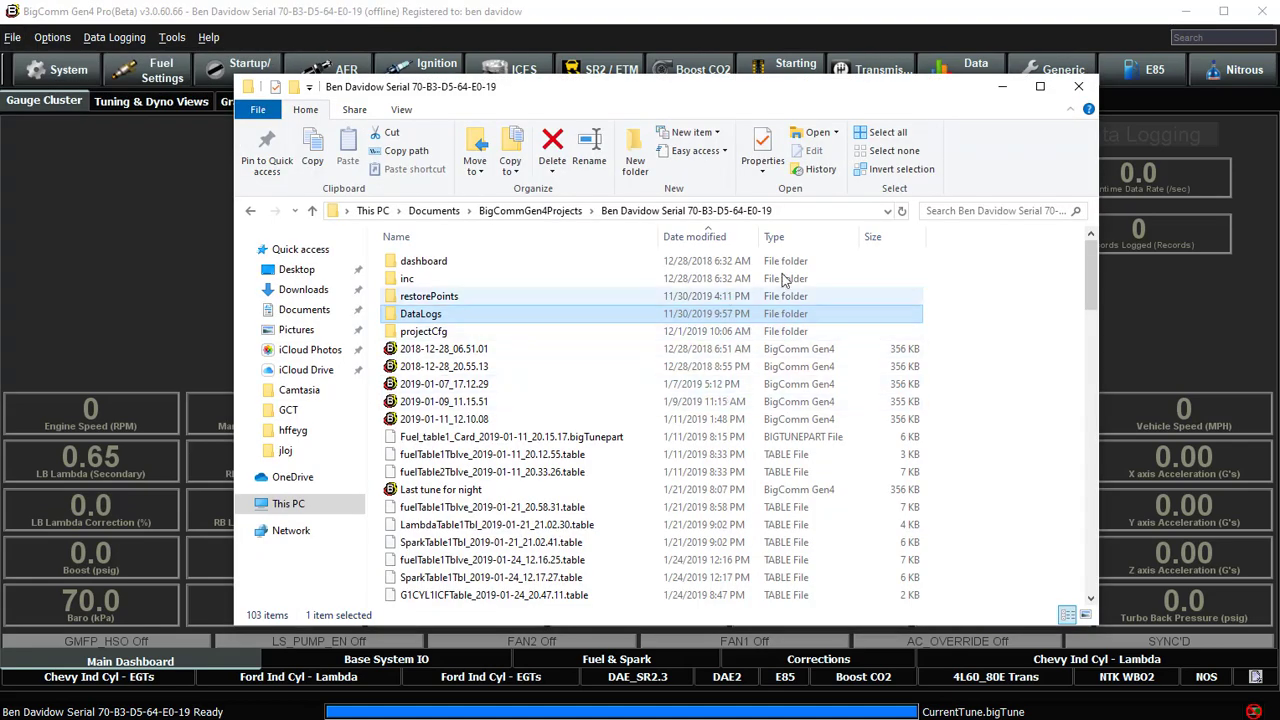